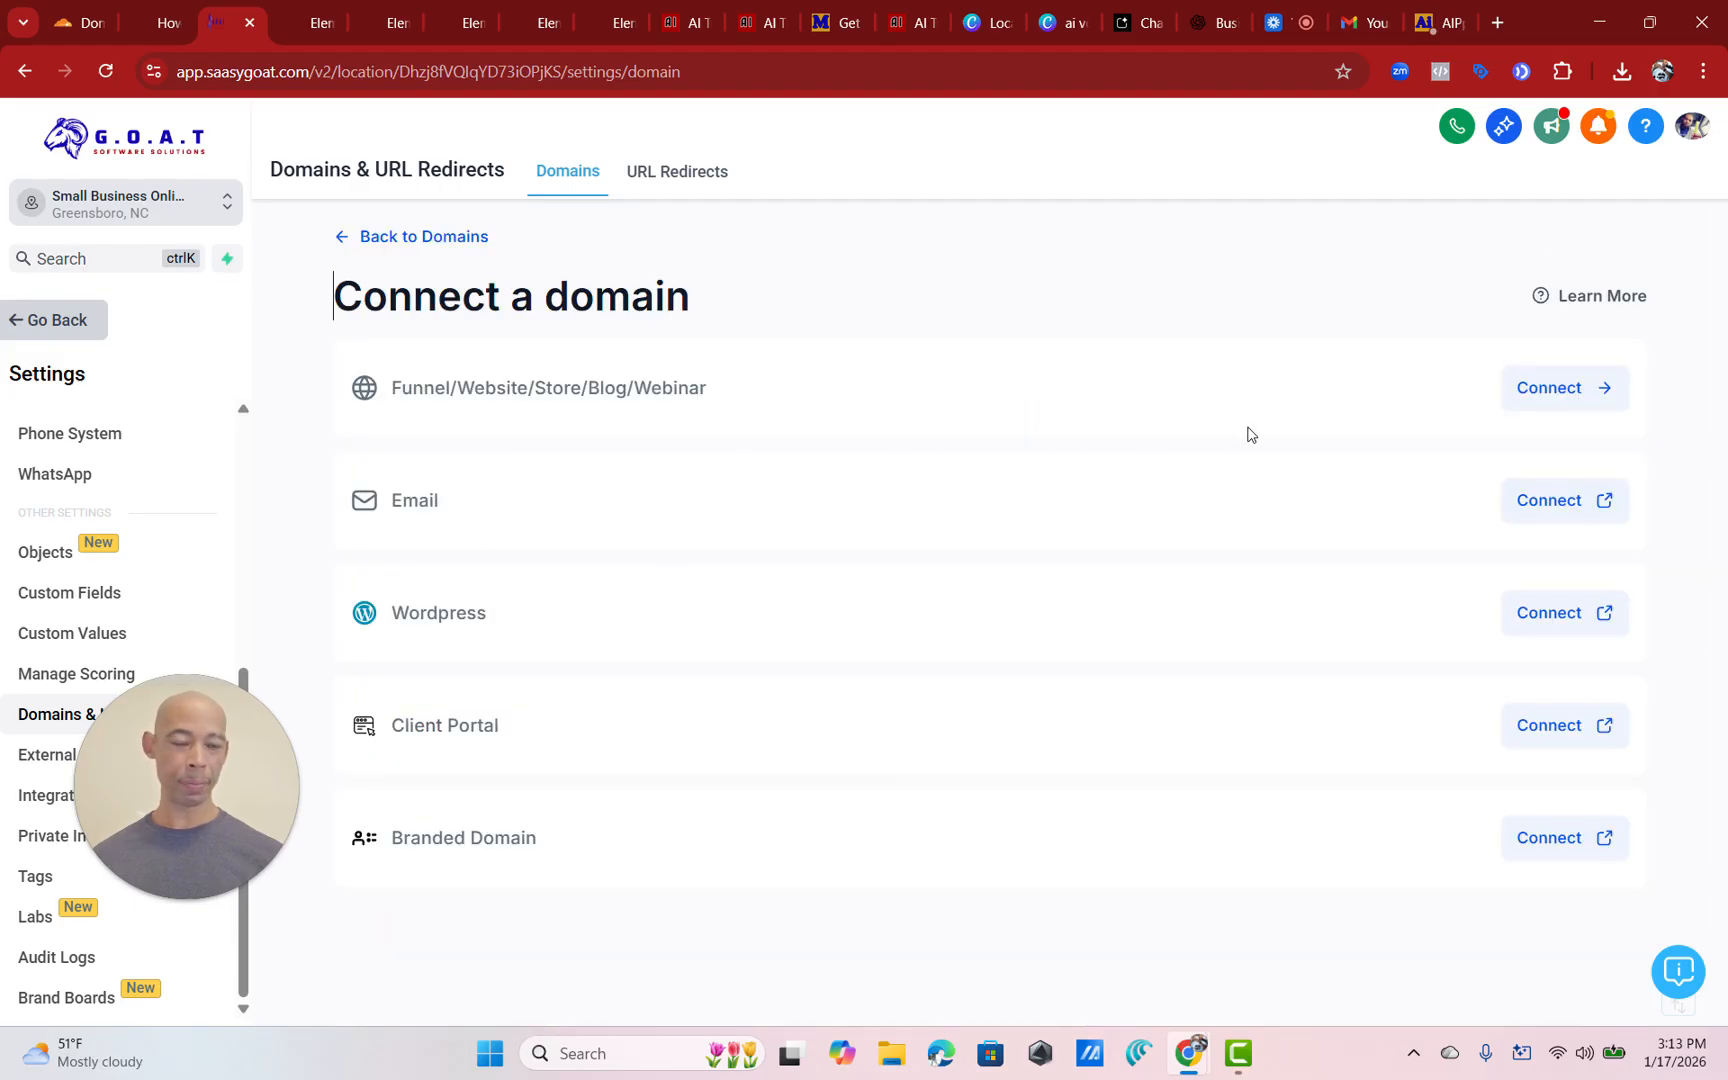
# Start connecting a domain for Funnel/Website/Store/Blog/Webinar and enter aivoicegreensboro.com as the domain.
pyautogui.click(1545, 389)
pyautogui.click(1112, 410)
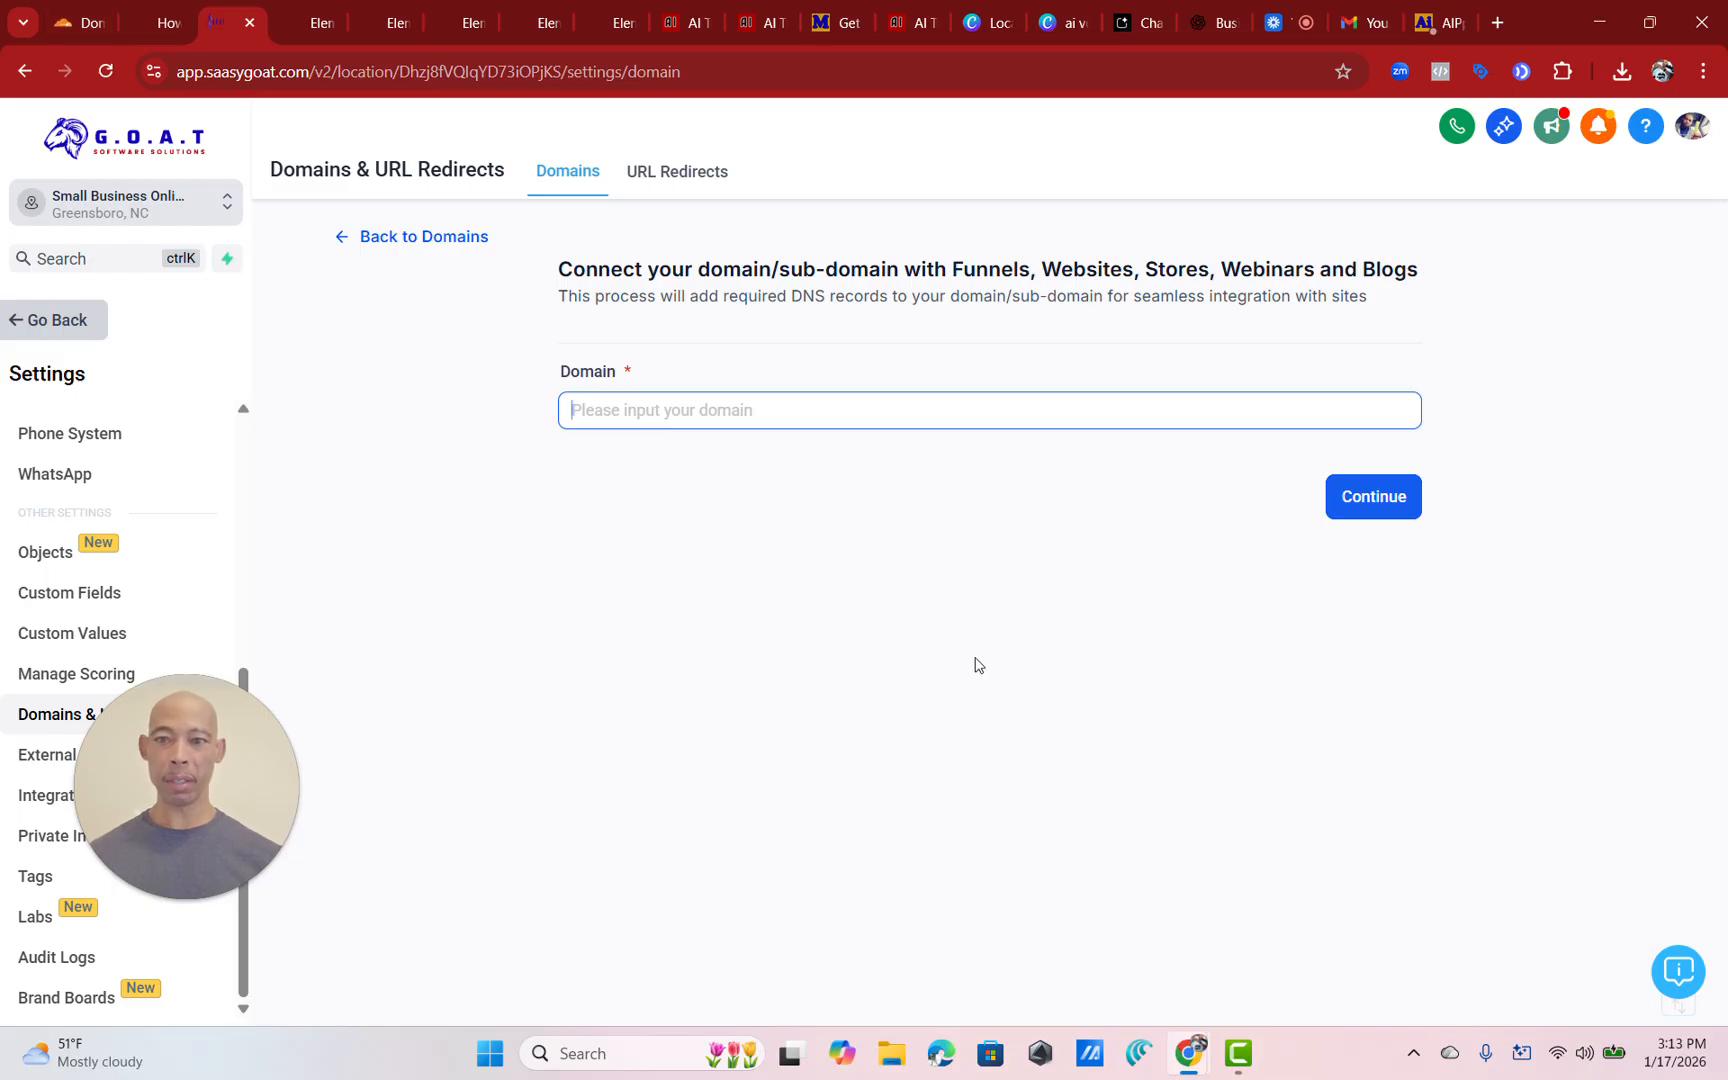
pyautogui.write('aivoiceg')
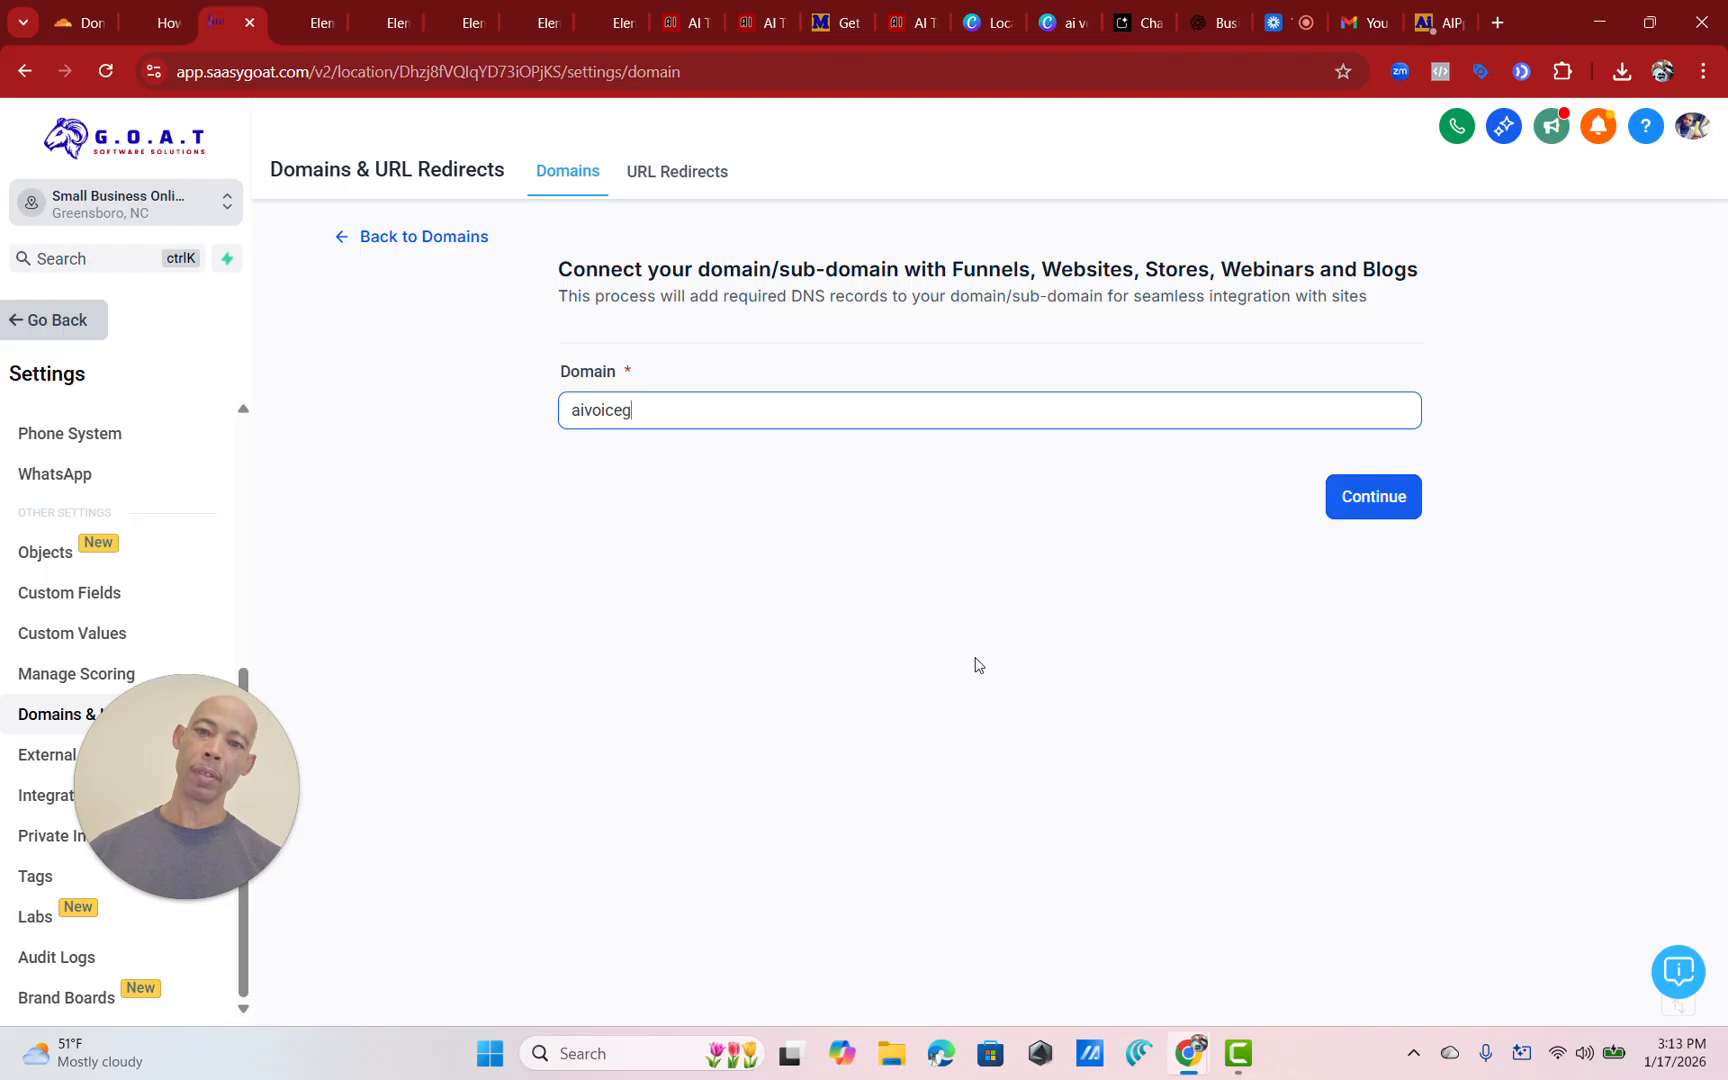
pyautogui.write('ree')
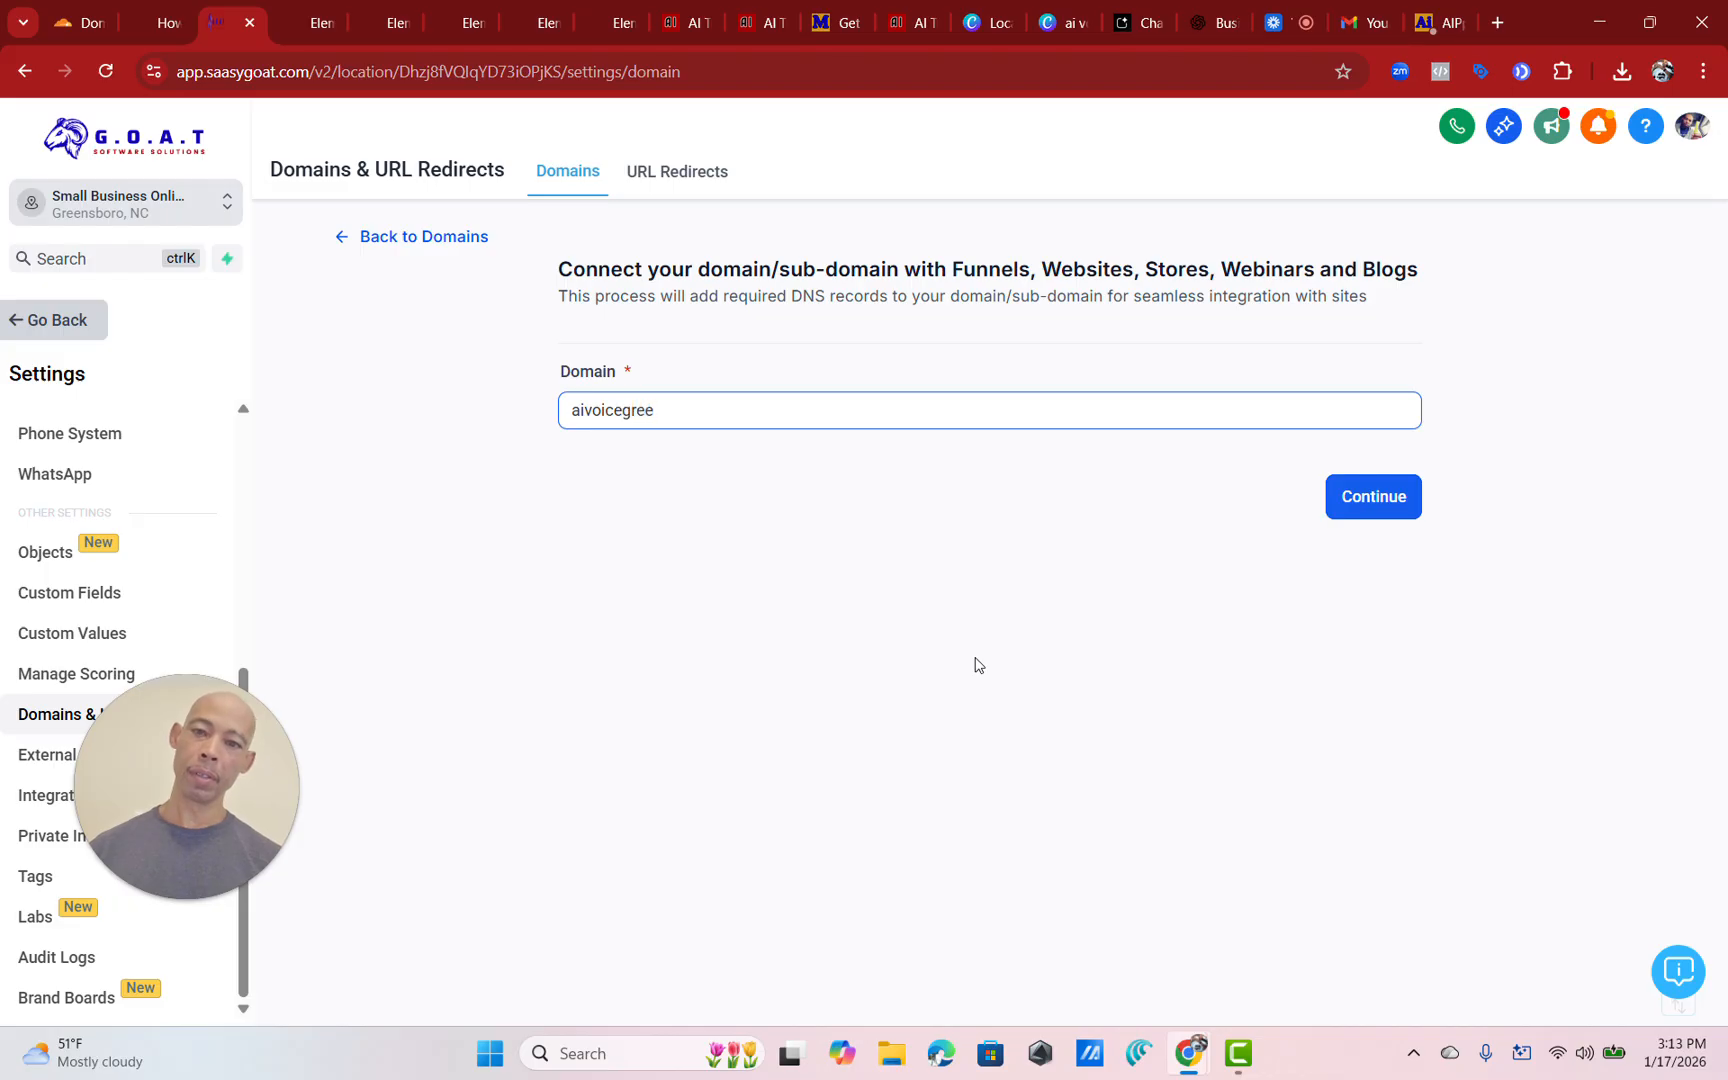
pyautogui.write('nsboro')
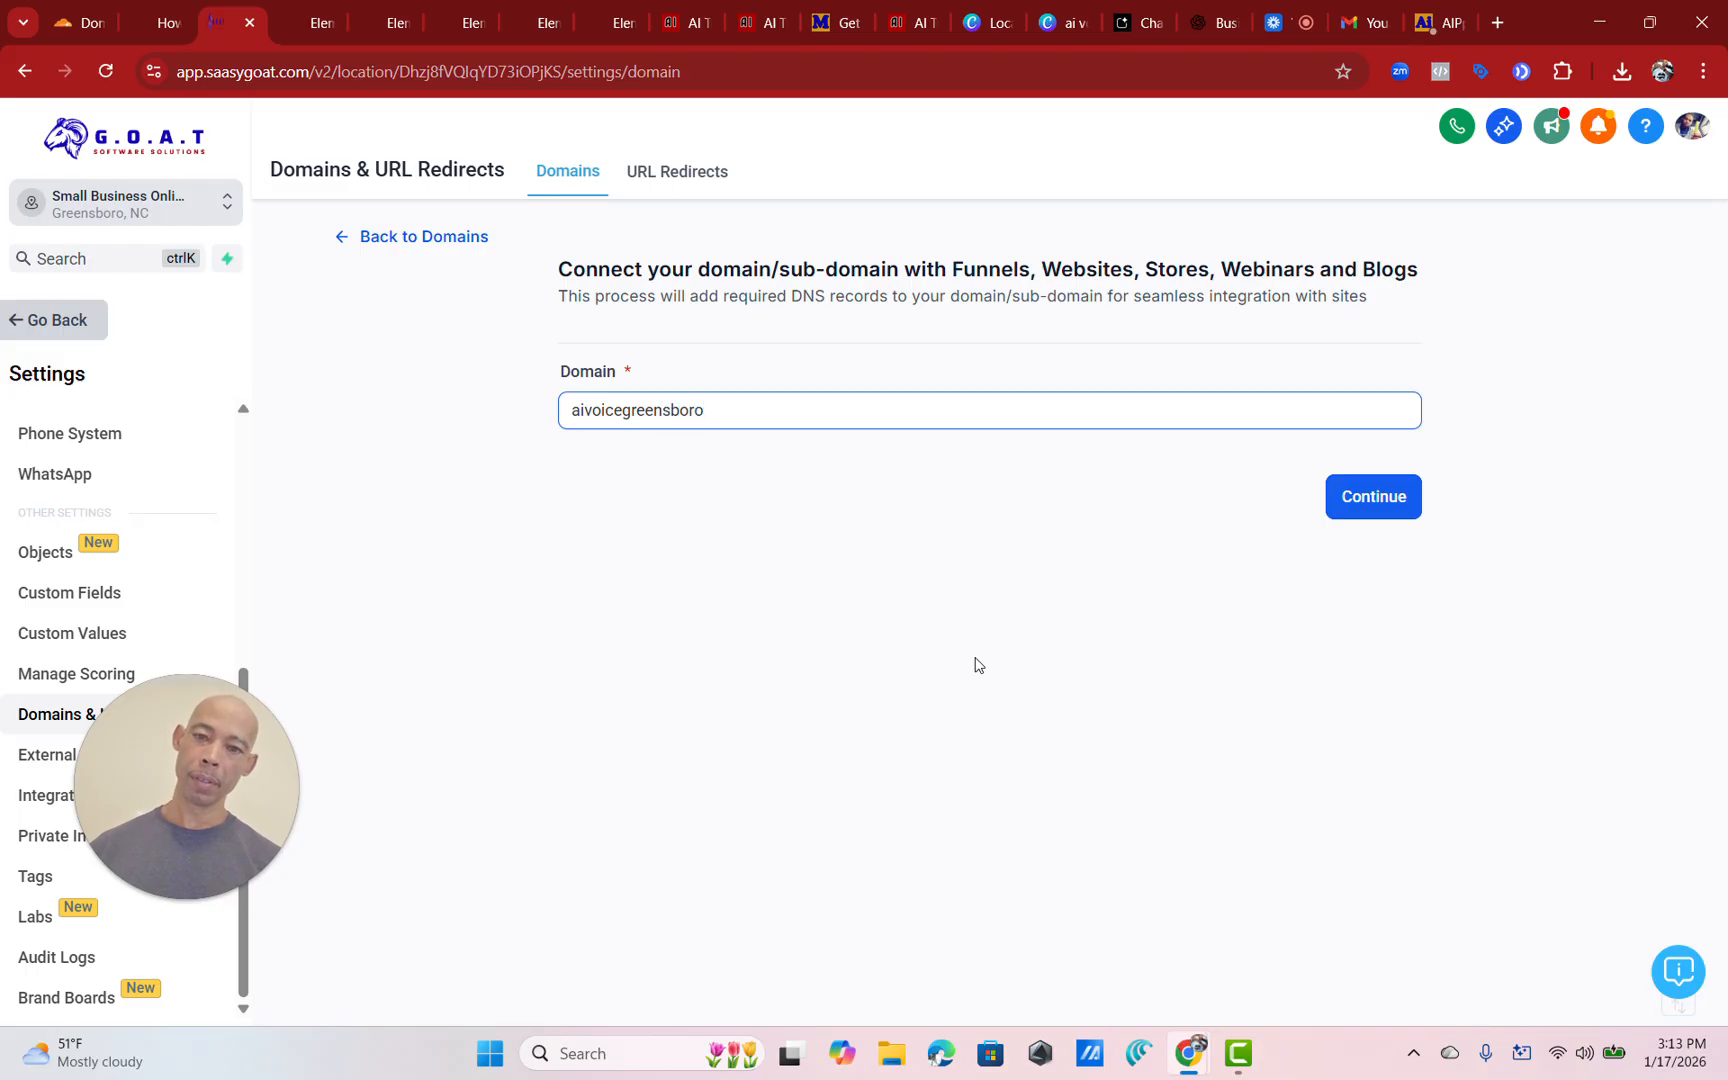
pyautogui.write('.com')
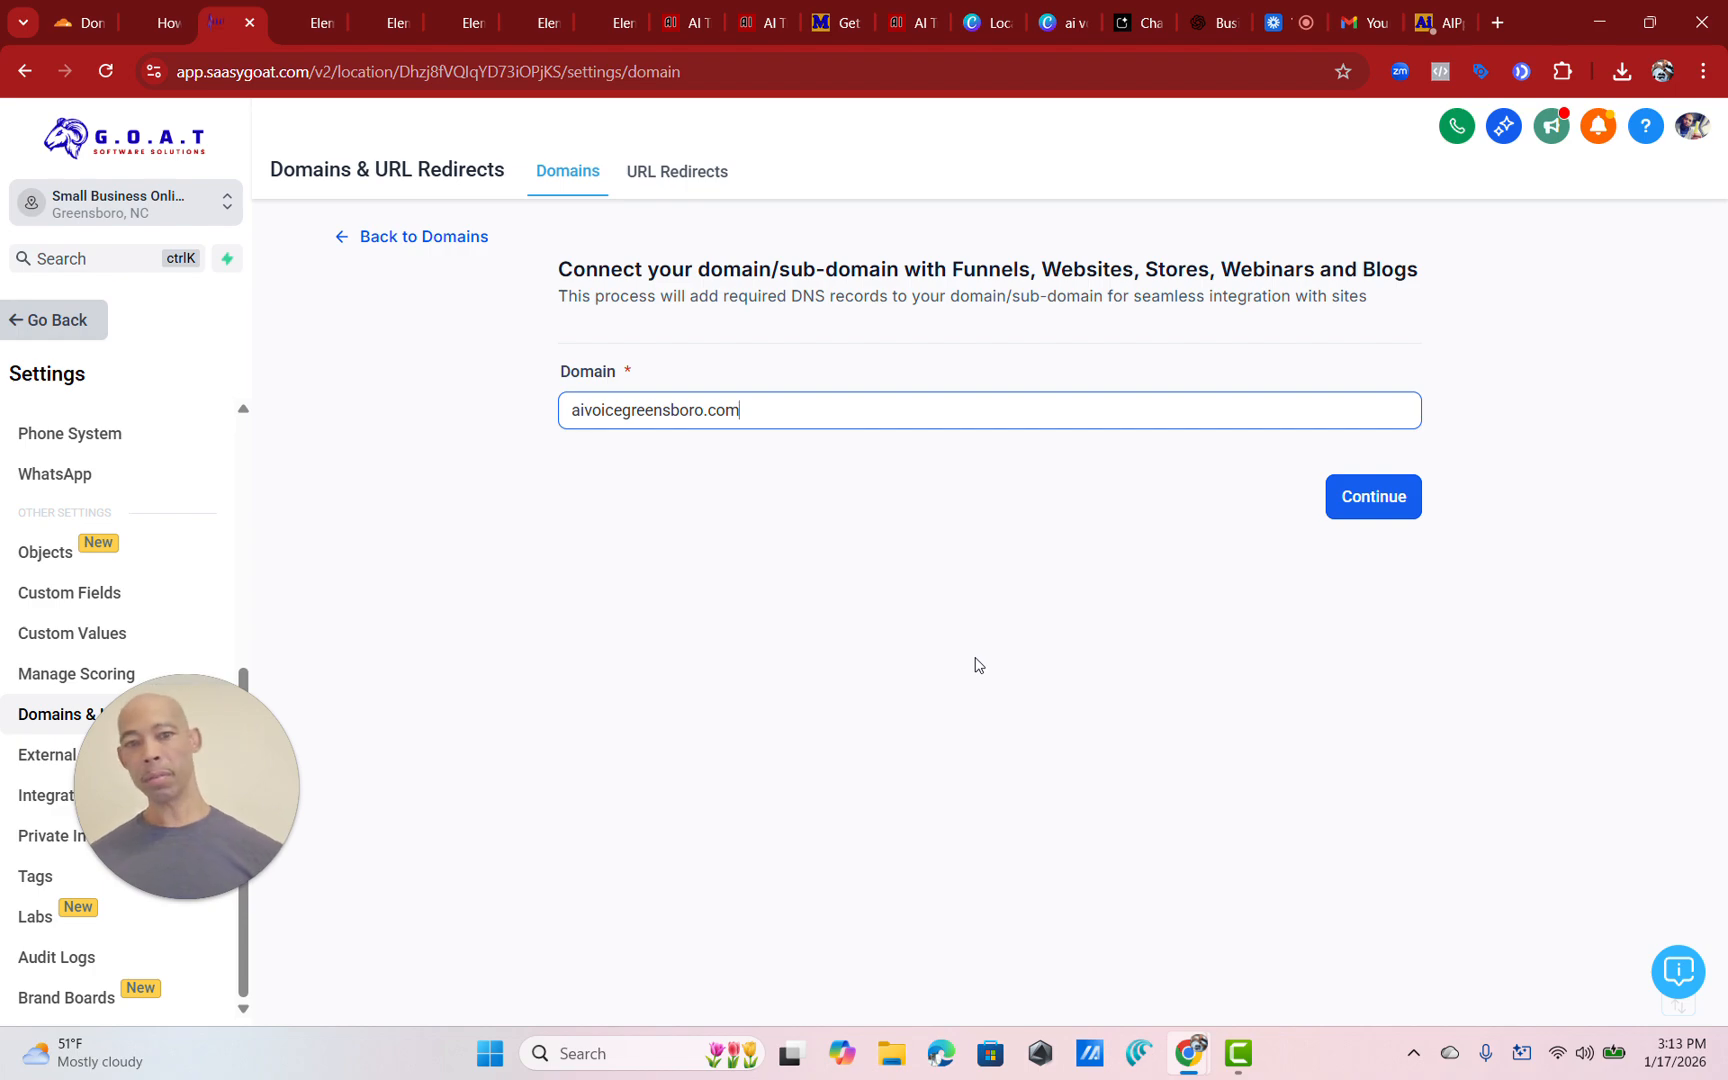
# Switch to Cloudflare and look through the domain list for the AI voice Greensboro domain.
pyautogui.click(75, 22)
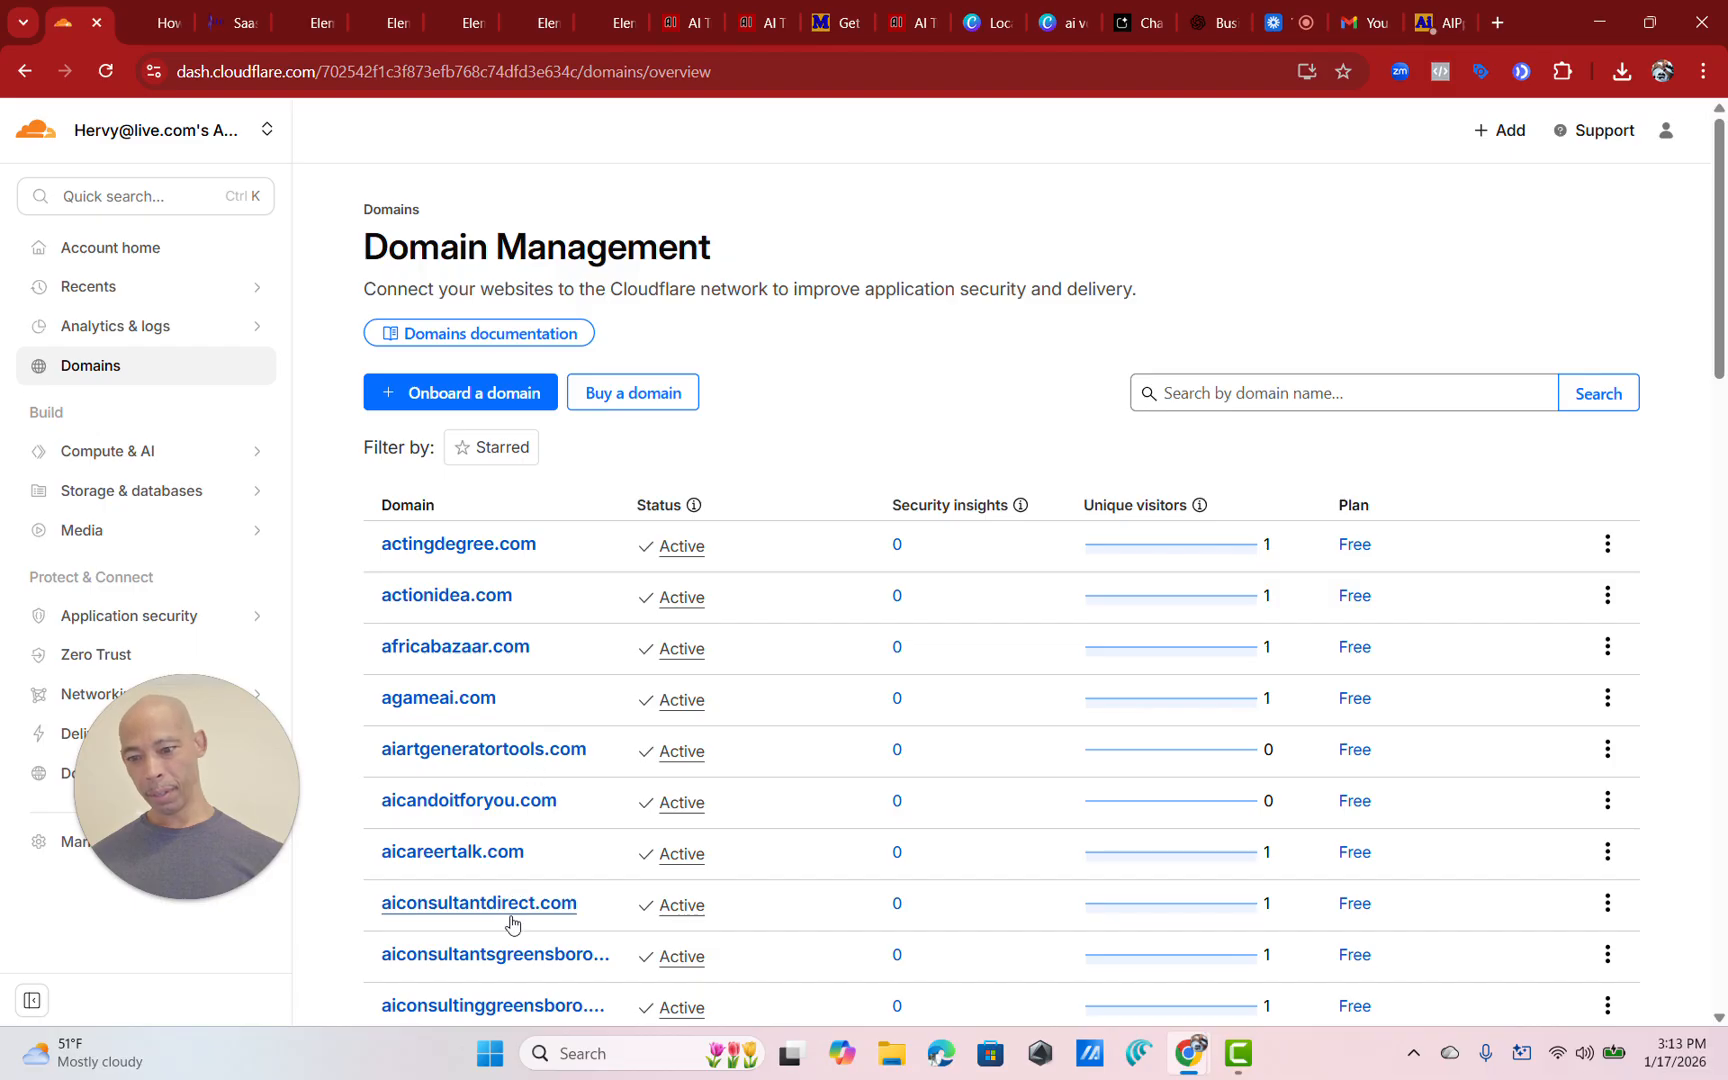
pyautogui.scroll(-3, 514, 912)
pyautogui.scroll(-1, 514, 912)
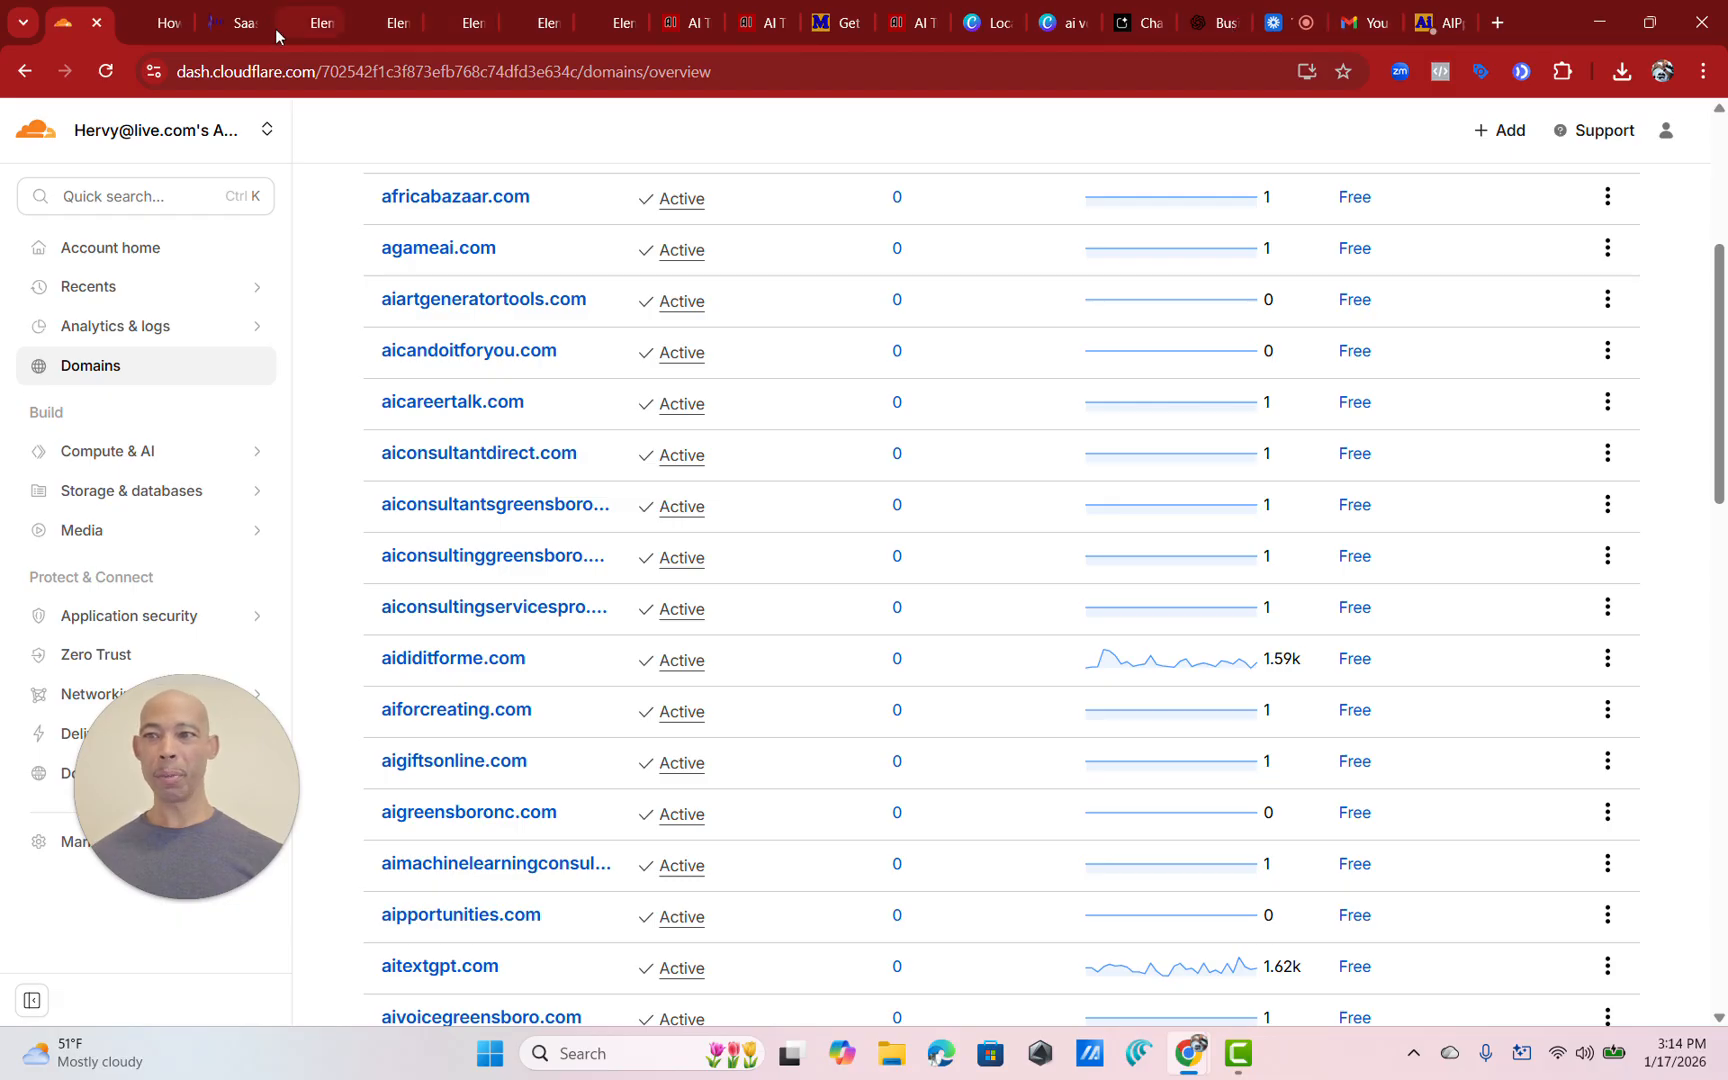
# Return to the domain connection form, change the domain to aivoicegreensboronc.com and submit it.
pyautogui.click(226, 27)
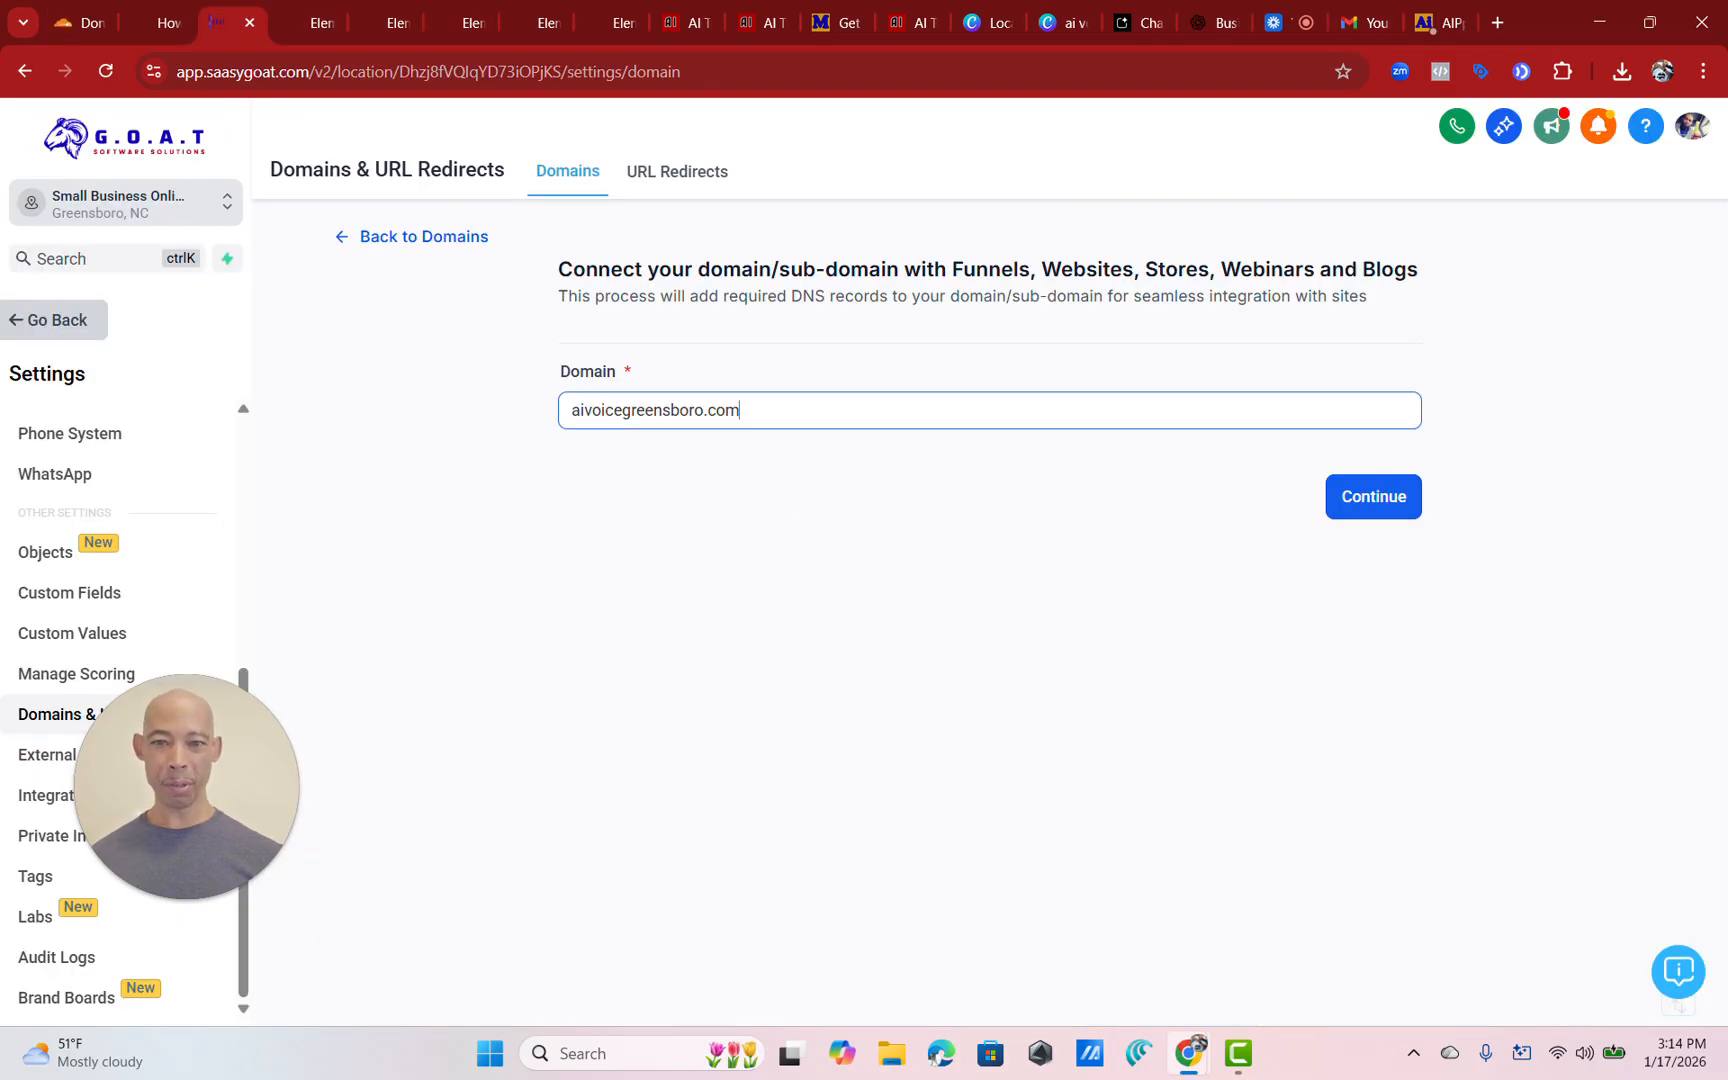
pyautogui.press('BackSpace')
pyautogui.press('BackSpace')
pyautogui.press('BackSpace')
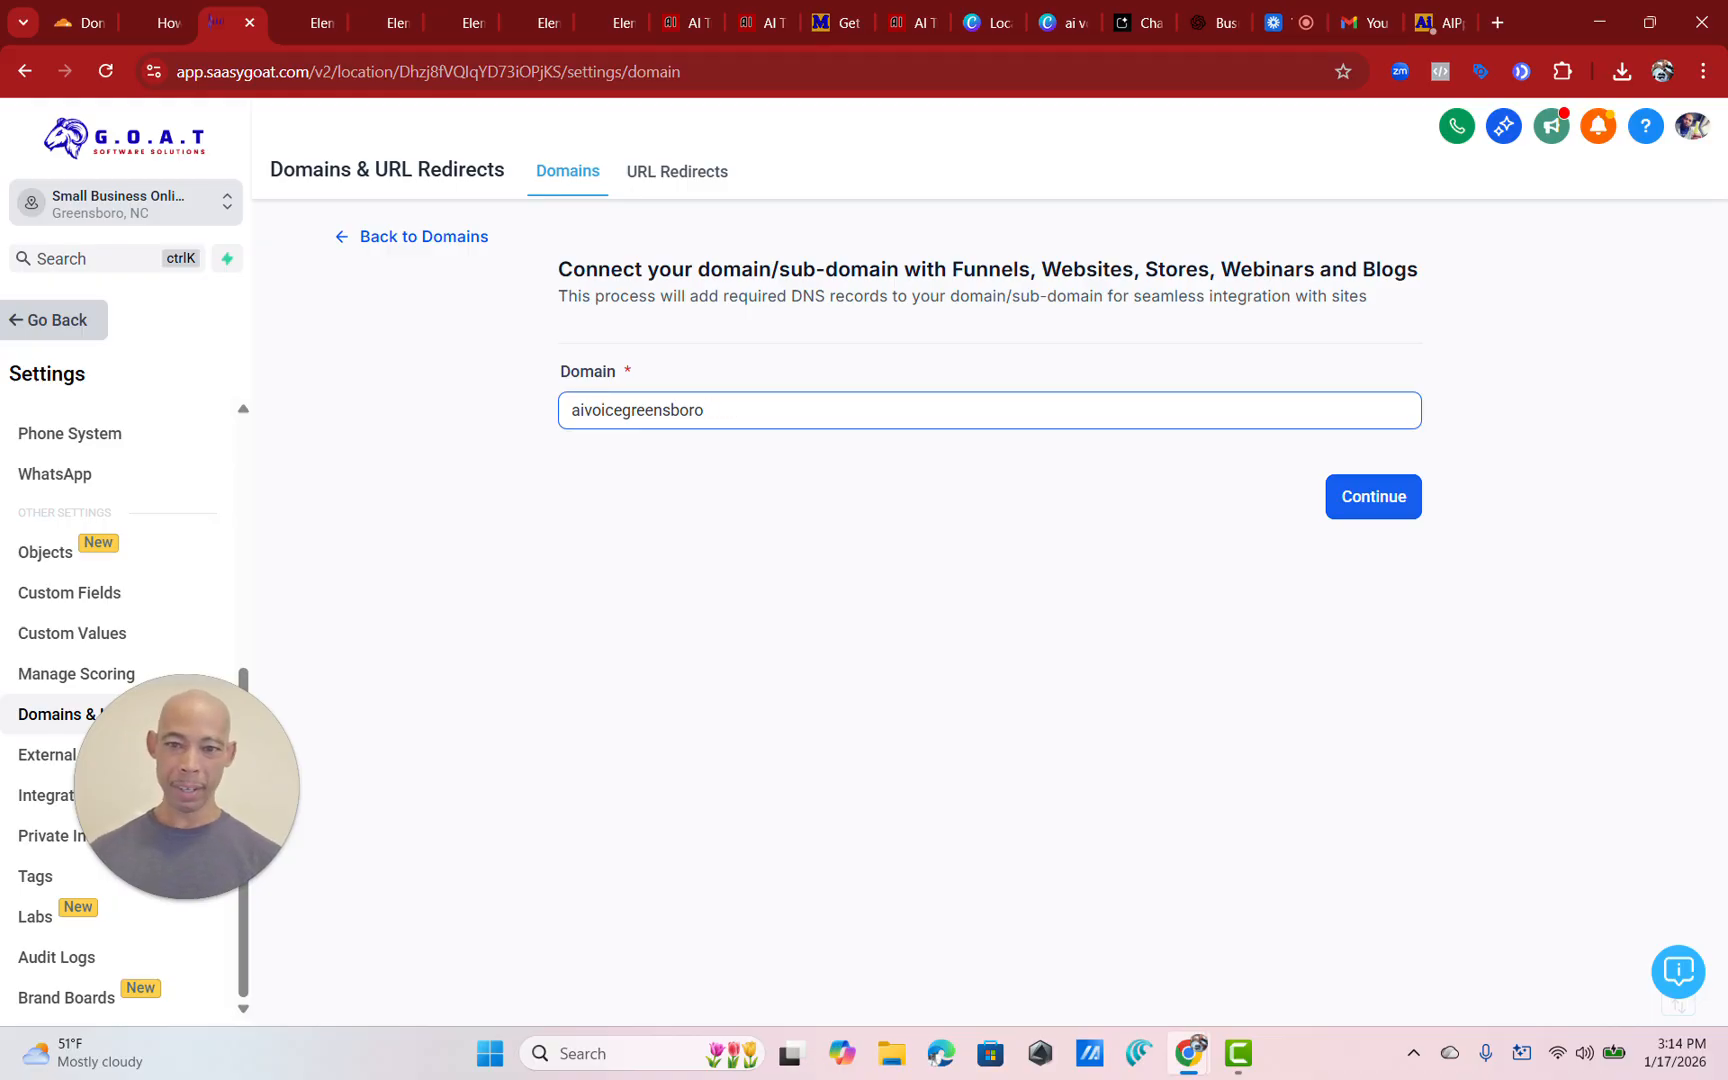
pyautogui.write('nc.com')
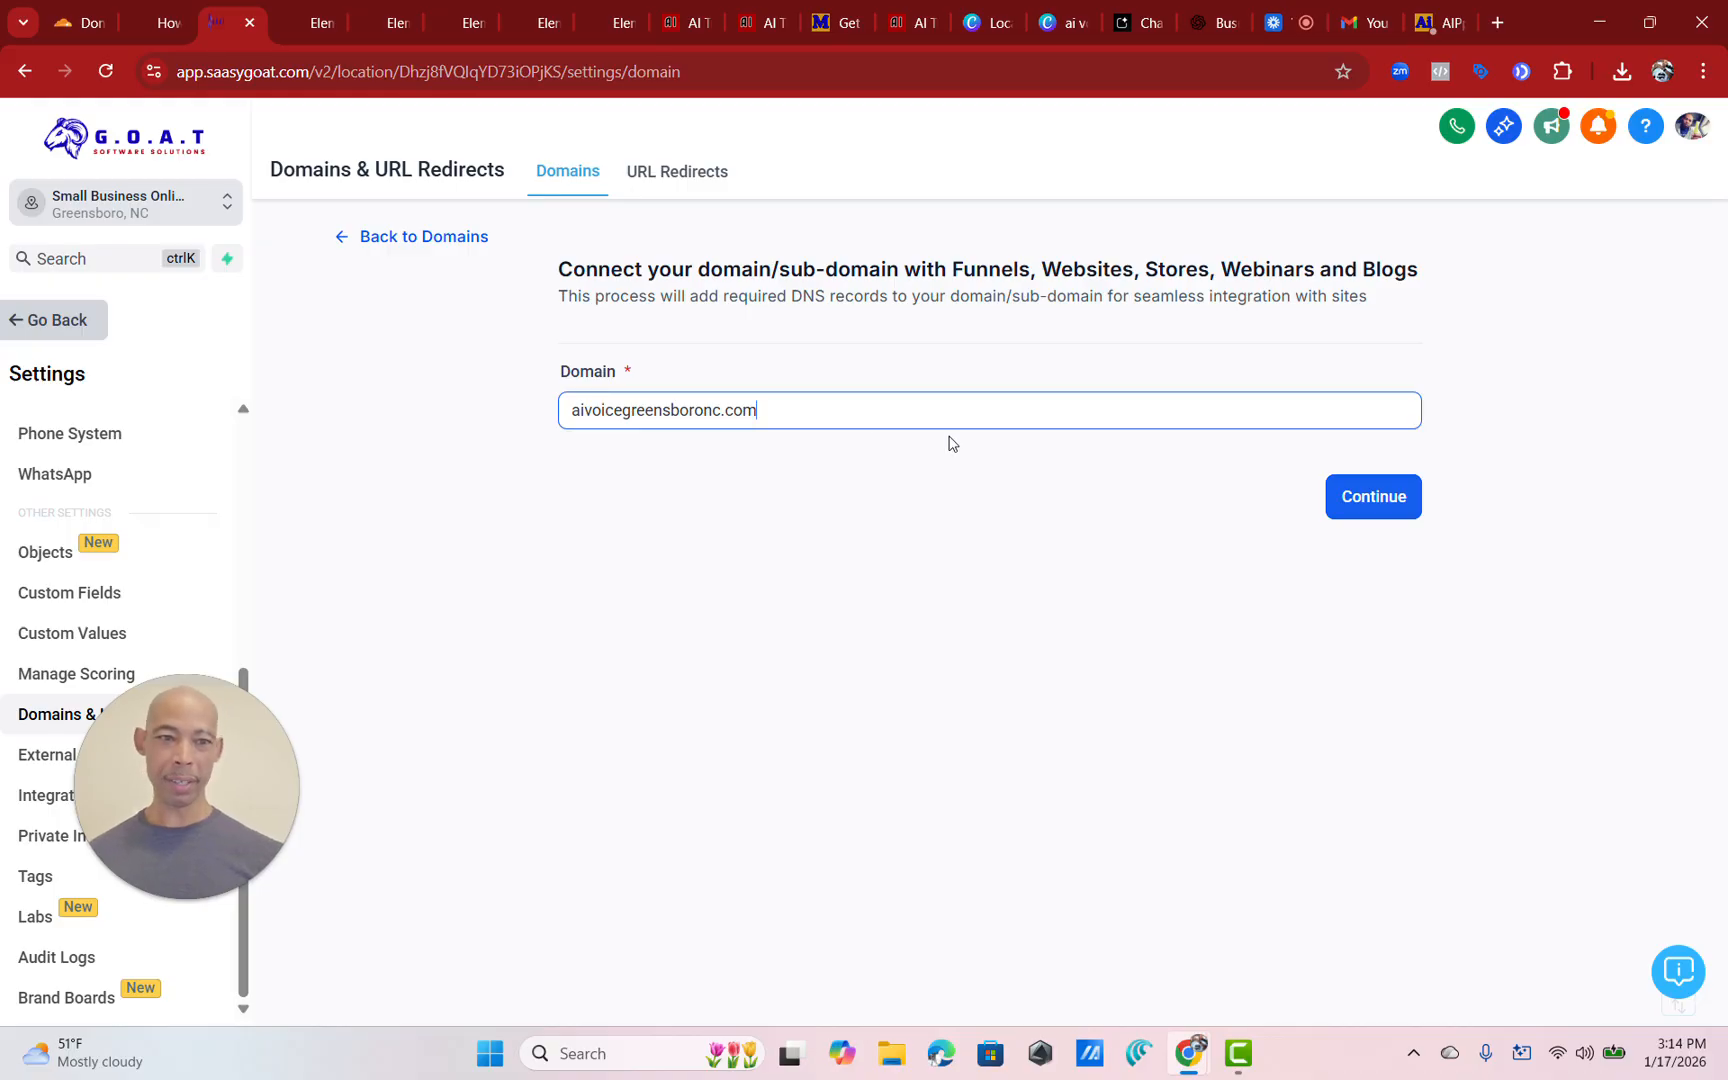
pyautogui.click(1372, 500)
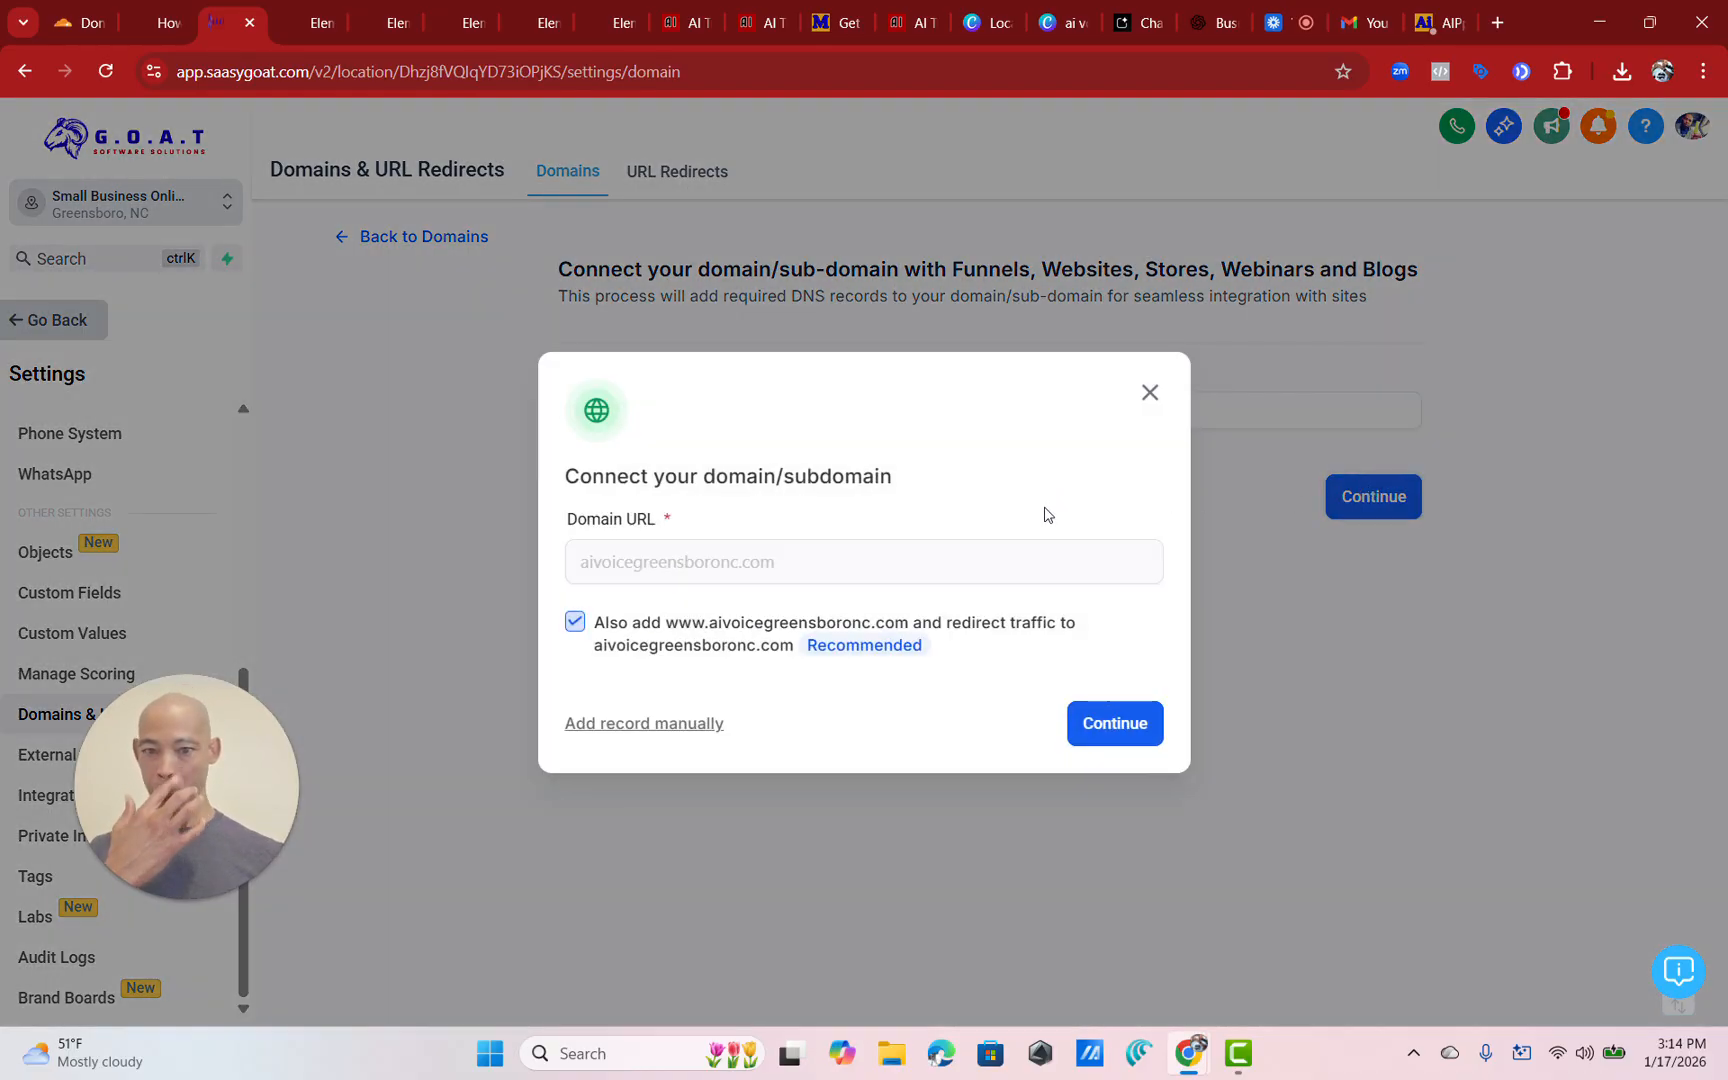
# Continue with the www redirect included and try to verify the A and CNAME records for aivoicegreensboronc.com.
pyautogui.click(1120, 730)
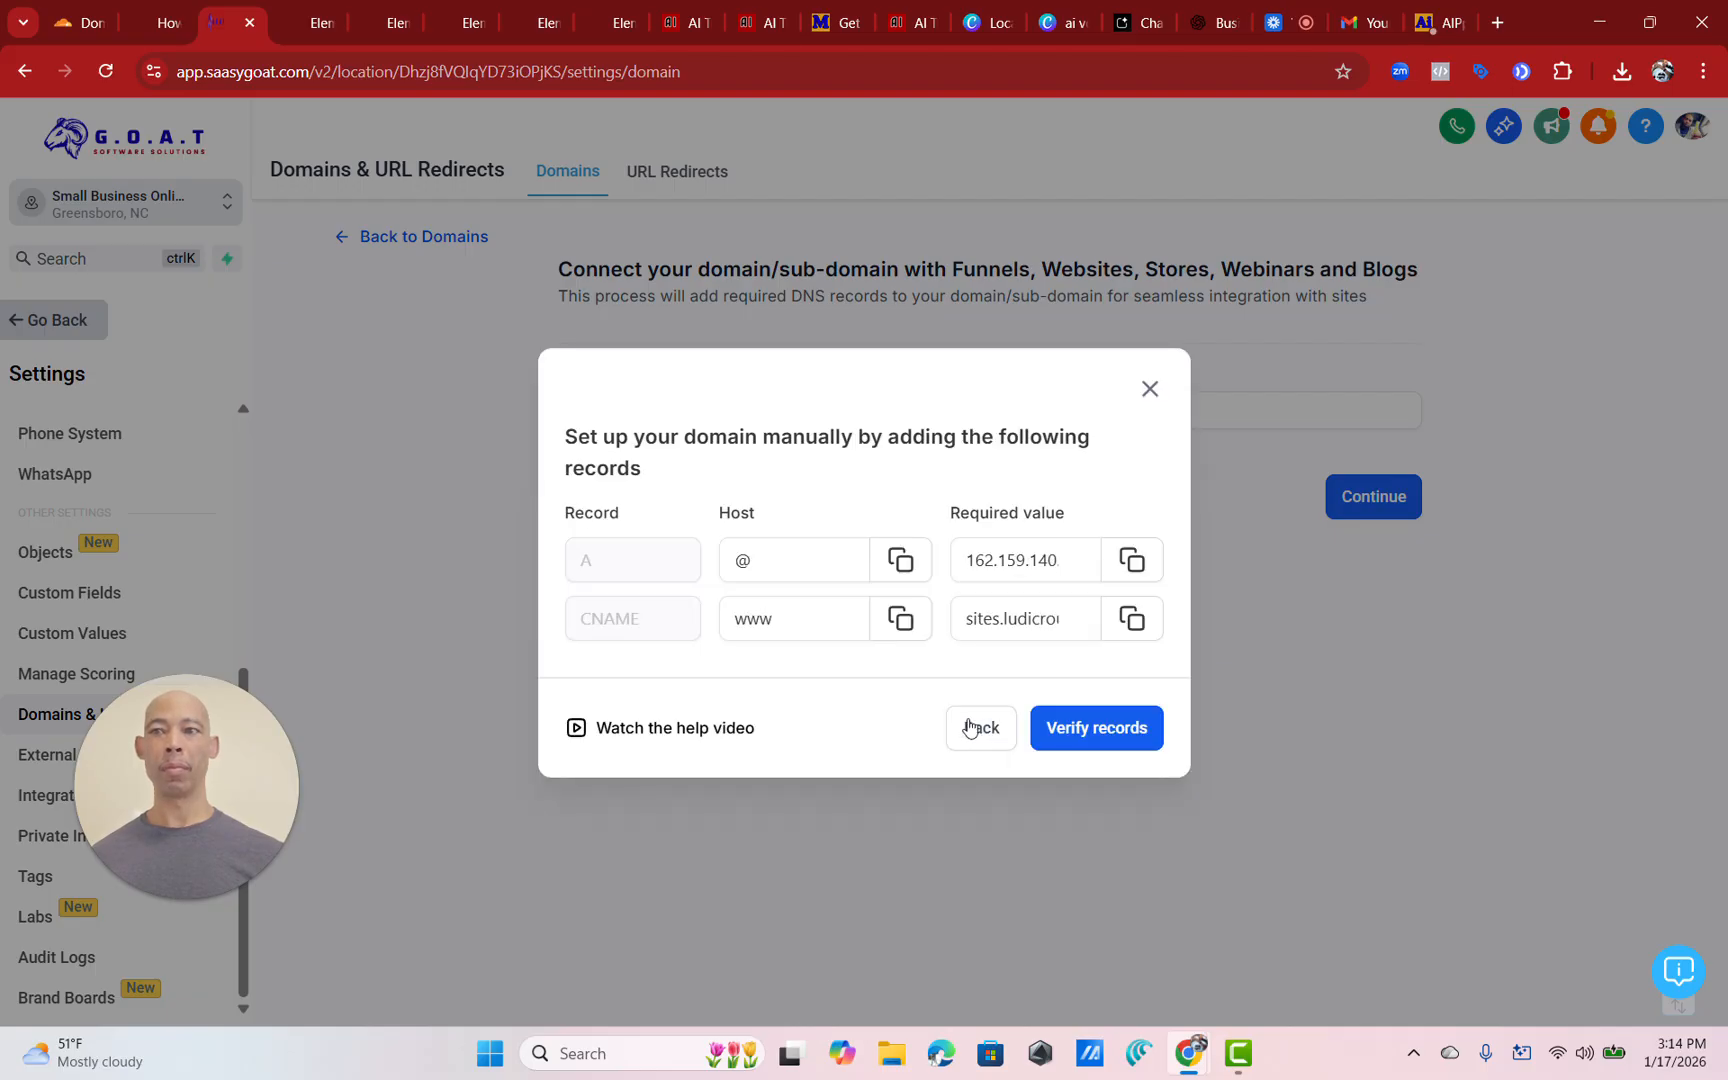
pyautogui.click(1110, 734)
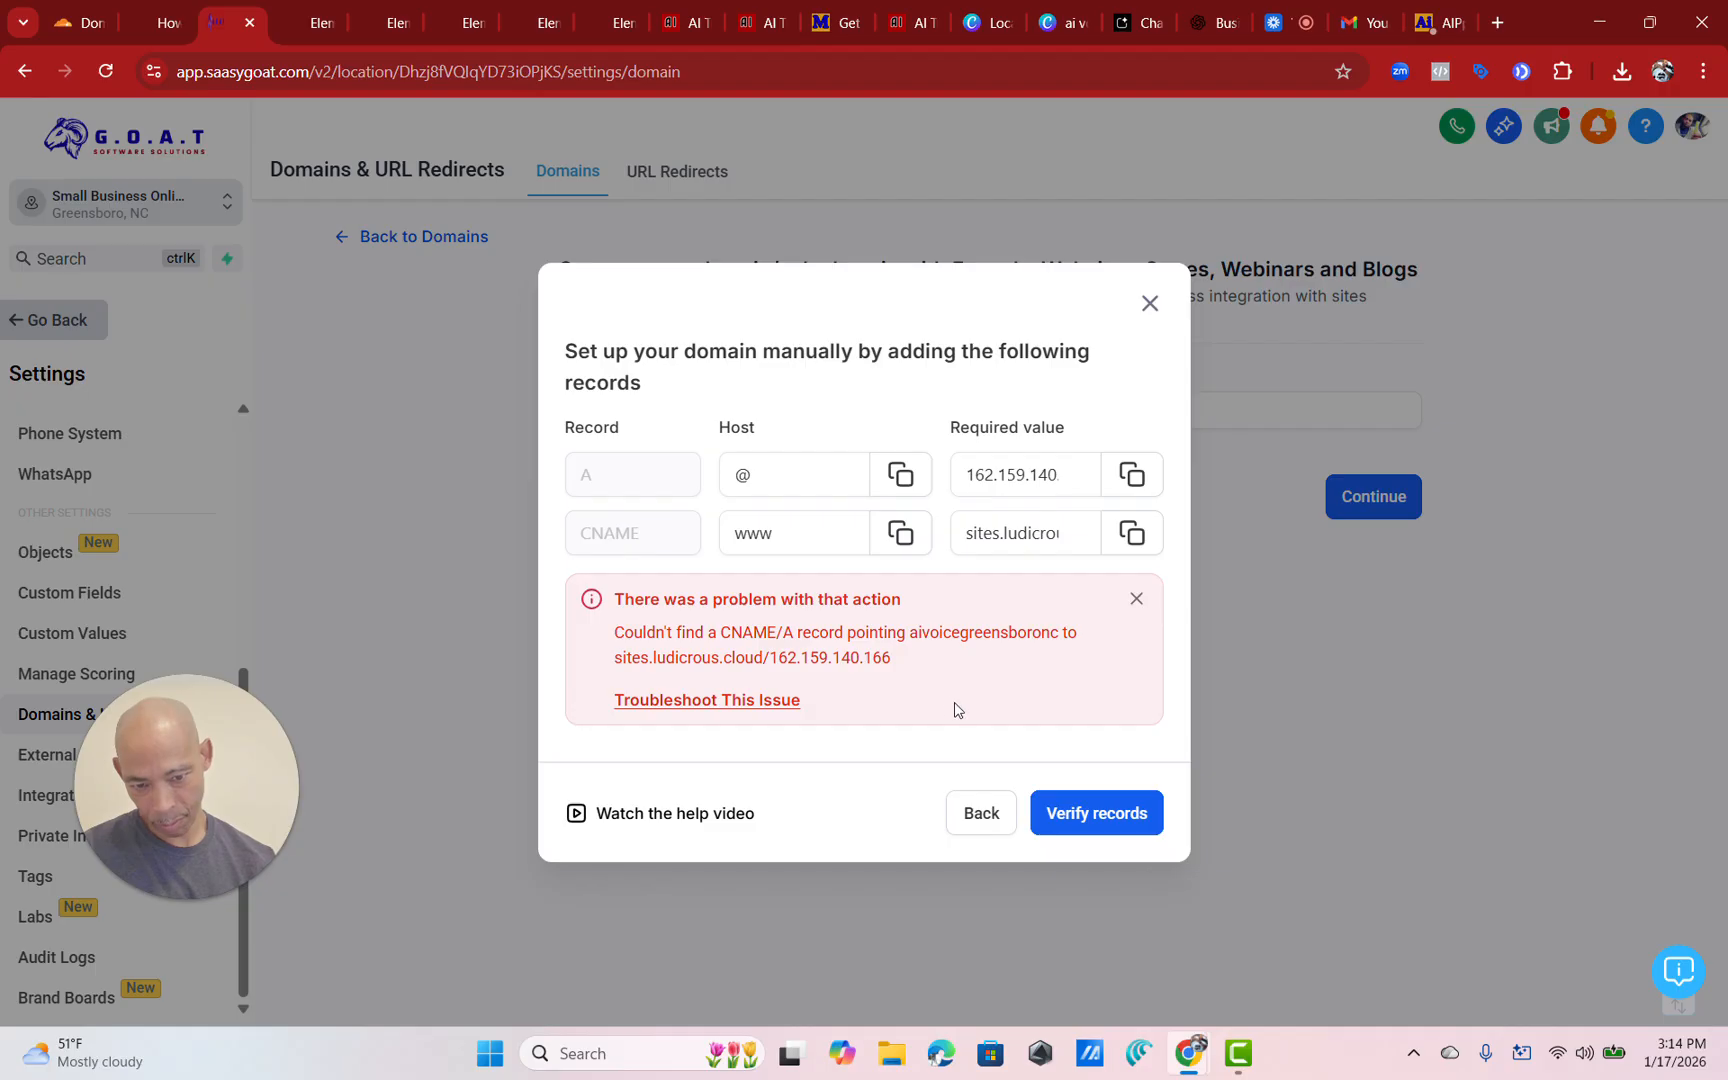
pyautogui.click(1092, 820)
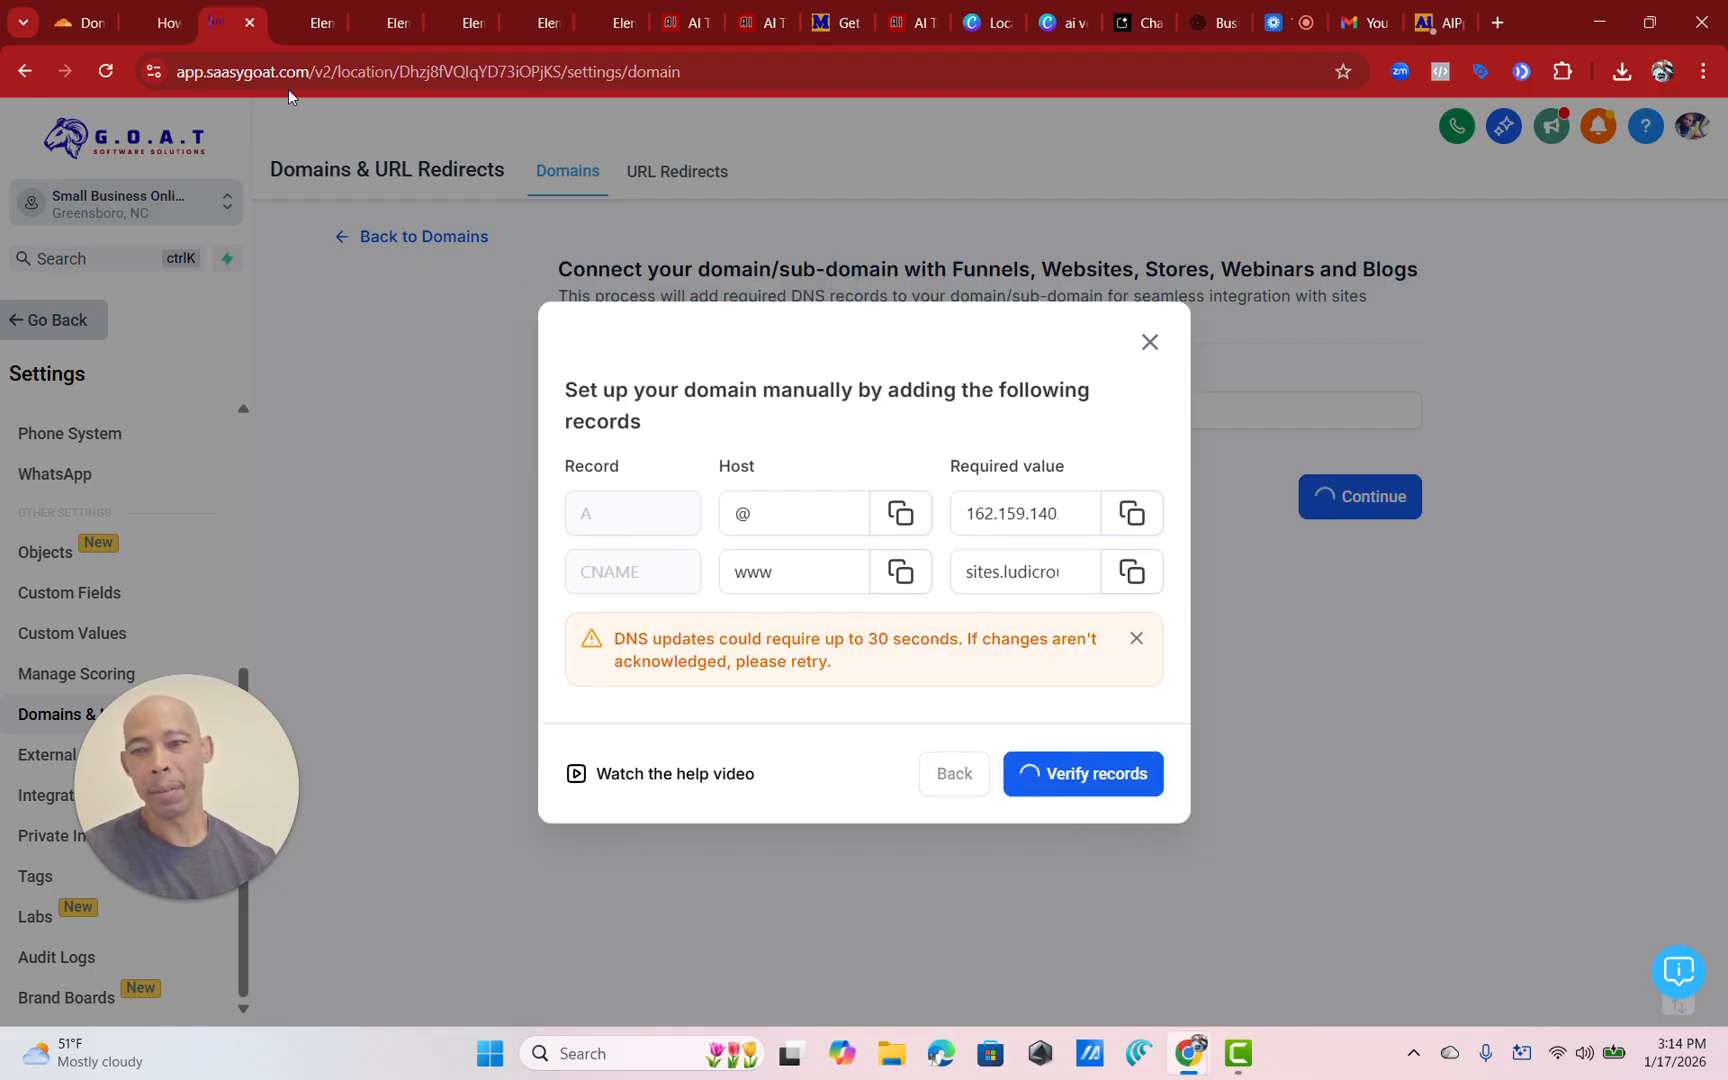
# Check the Cloudflare domain list again for the exact spelling of the AI voice Greensboro domain.
pyautogui.click(72, 30)
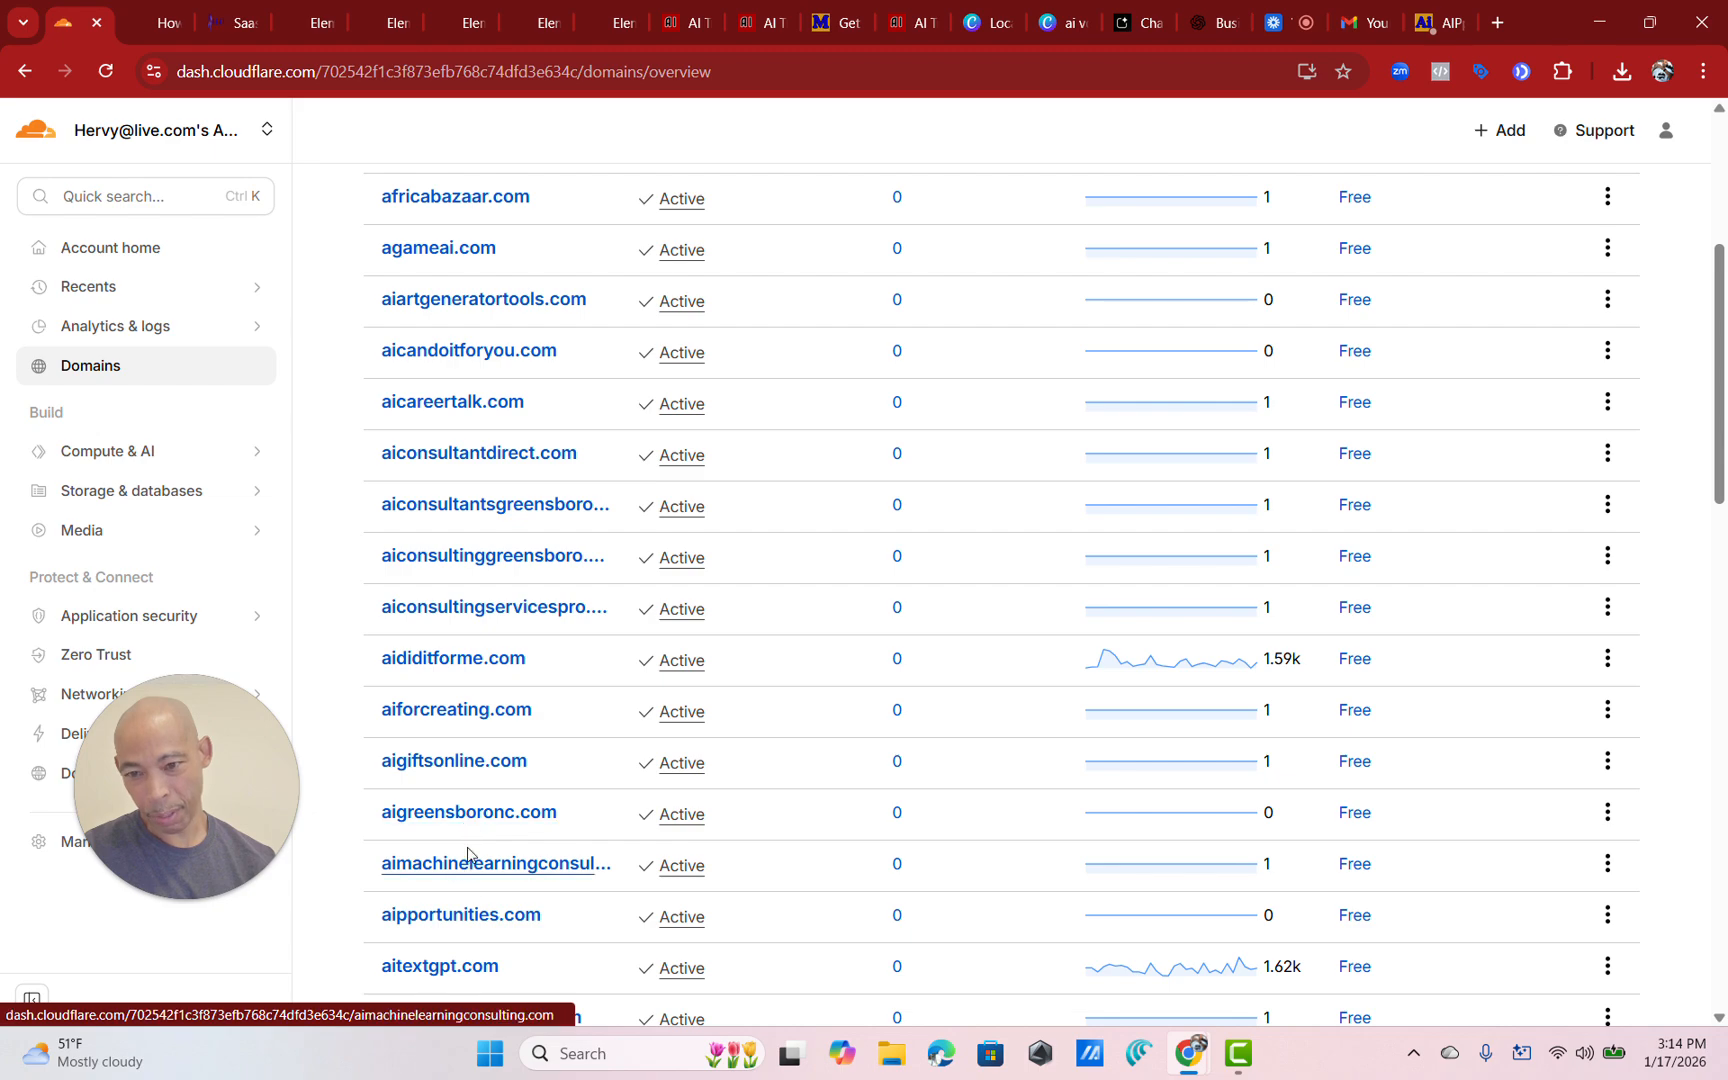
pyautogui.scroll(-2, 459, 710)
pyautogui.scroll(-1, 459, 710)
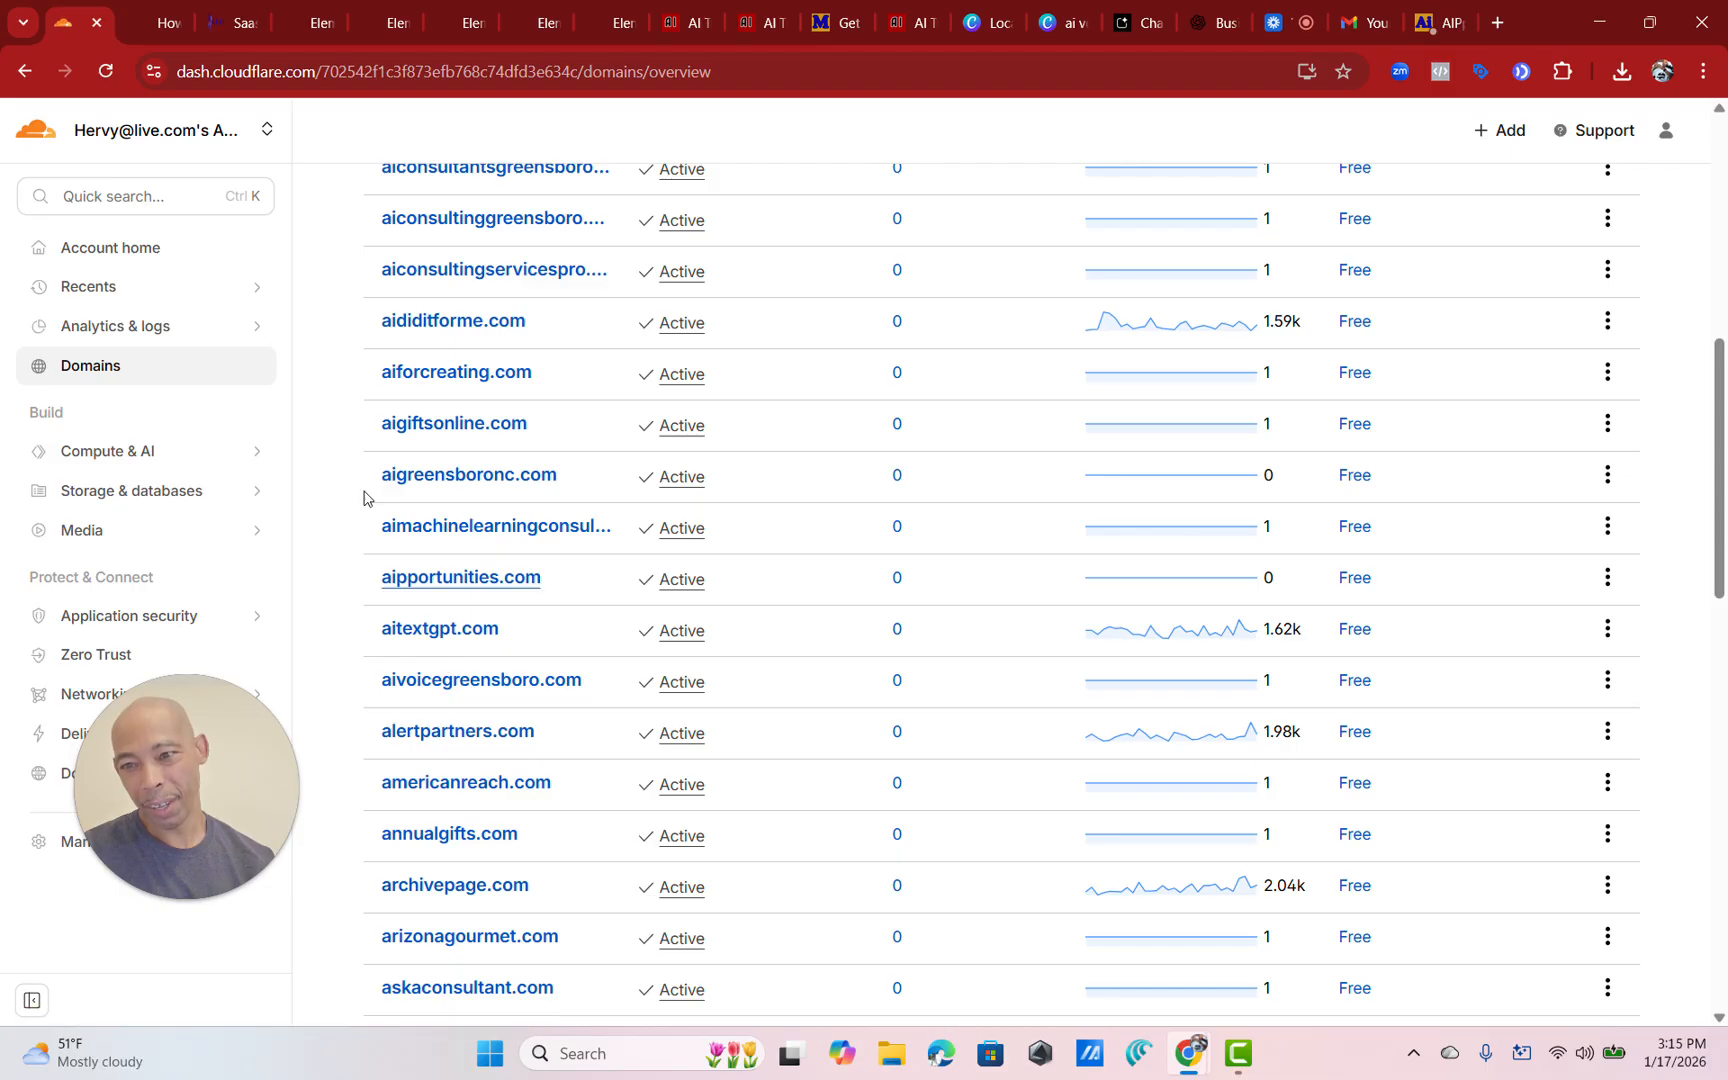
# Back in the connection settings, close the record verification, change the domain to aivoicegreensboro.com and start its setup.
pyautogui.click(212, 30)
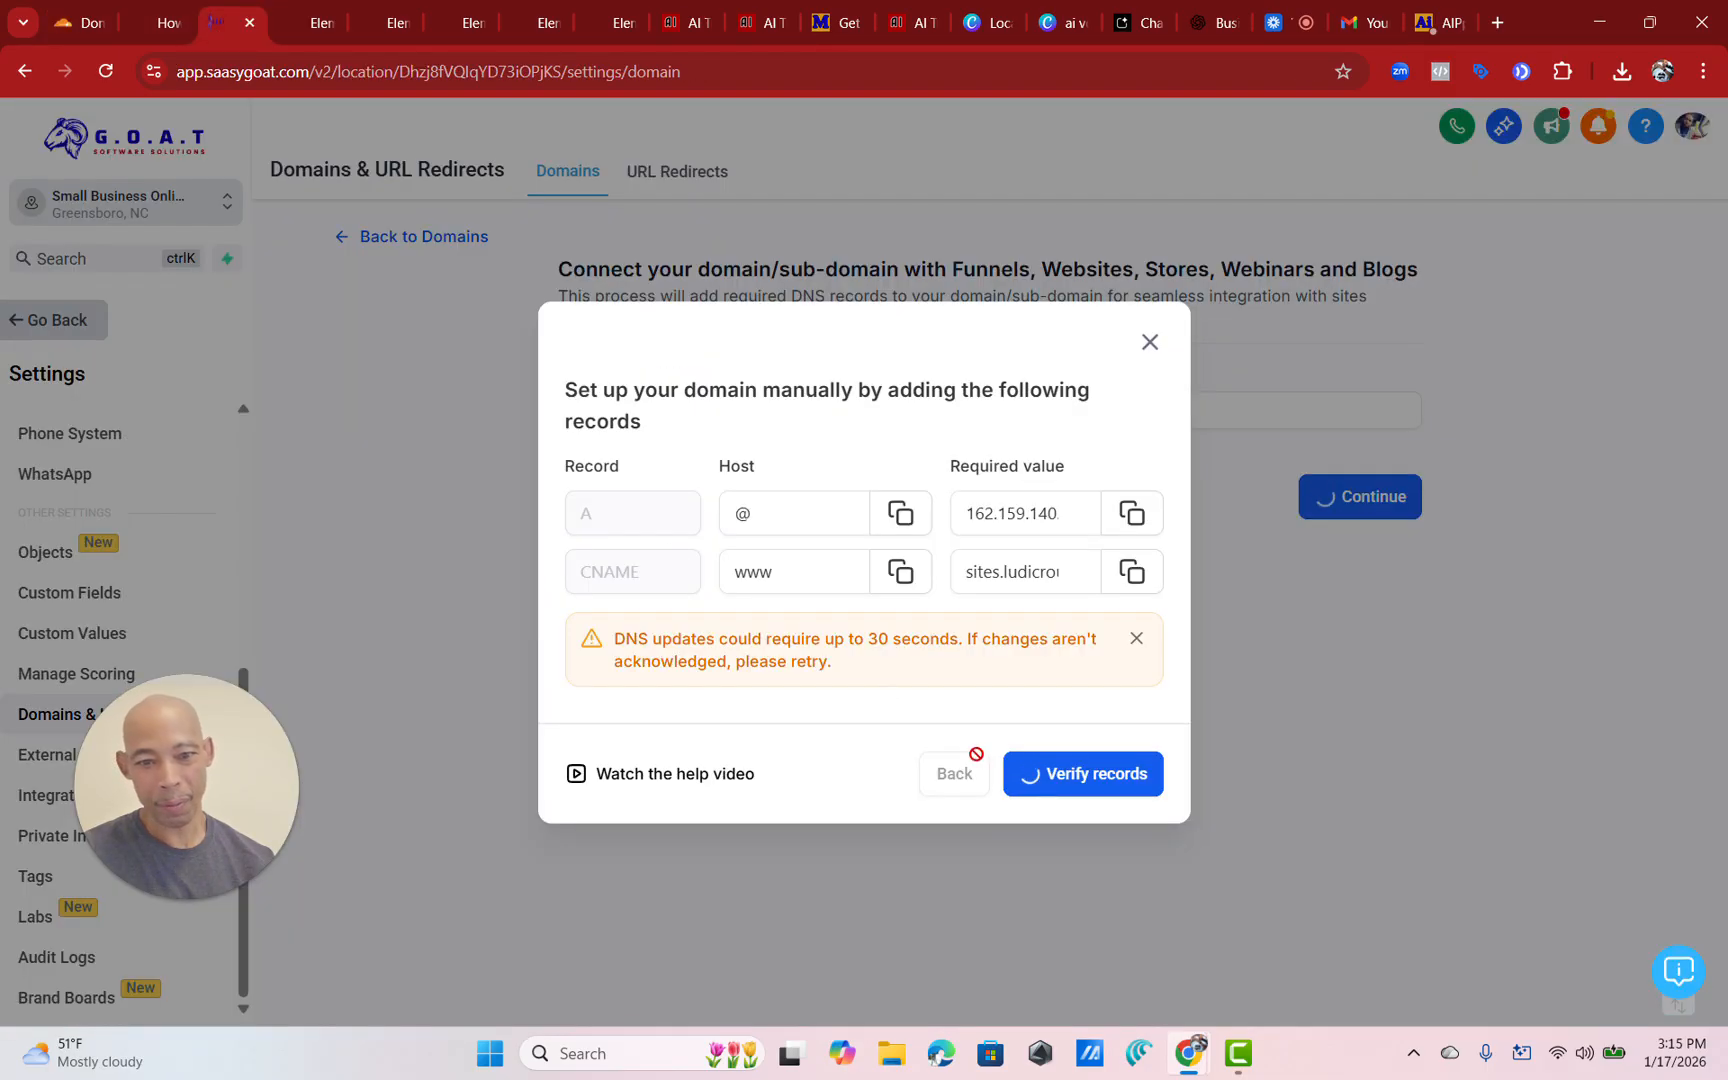
pyautogui.click(1150, 345)
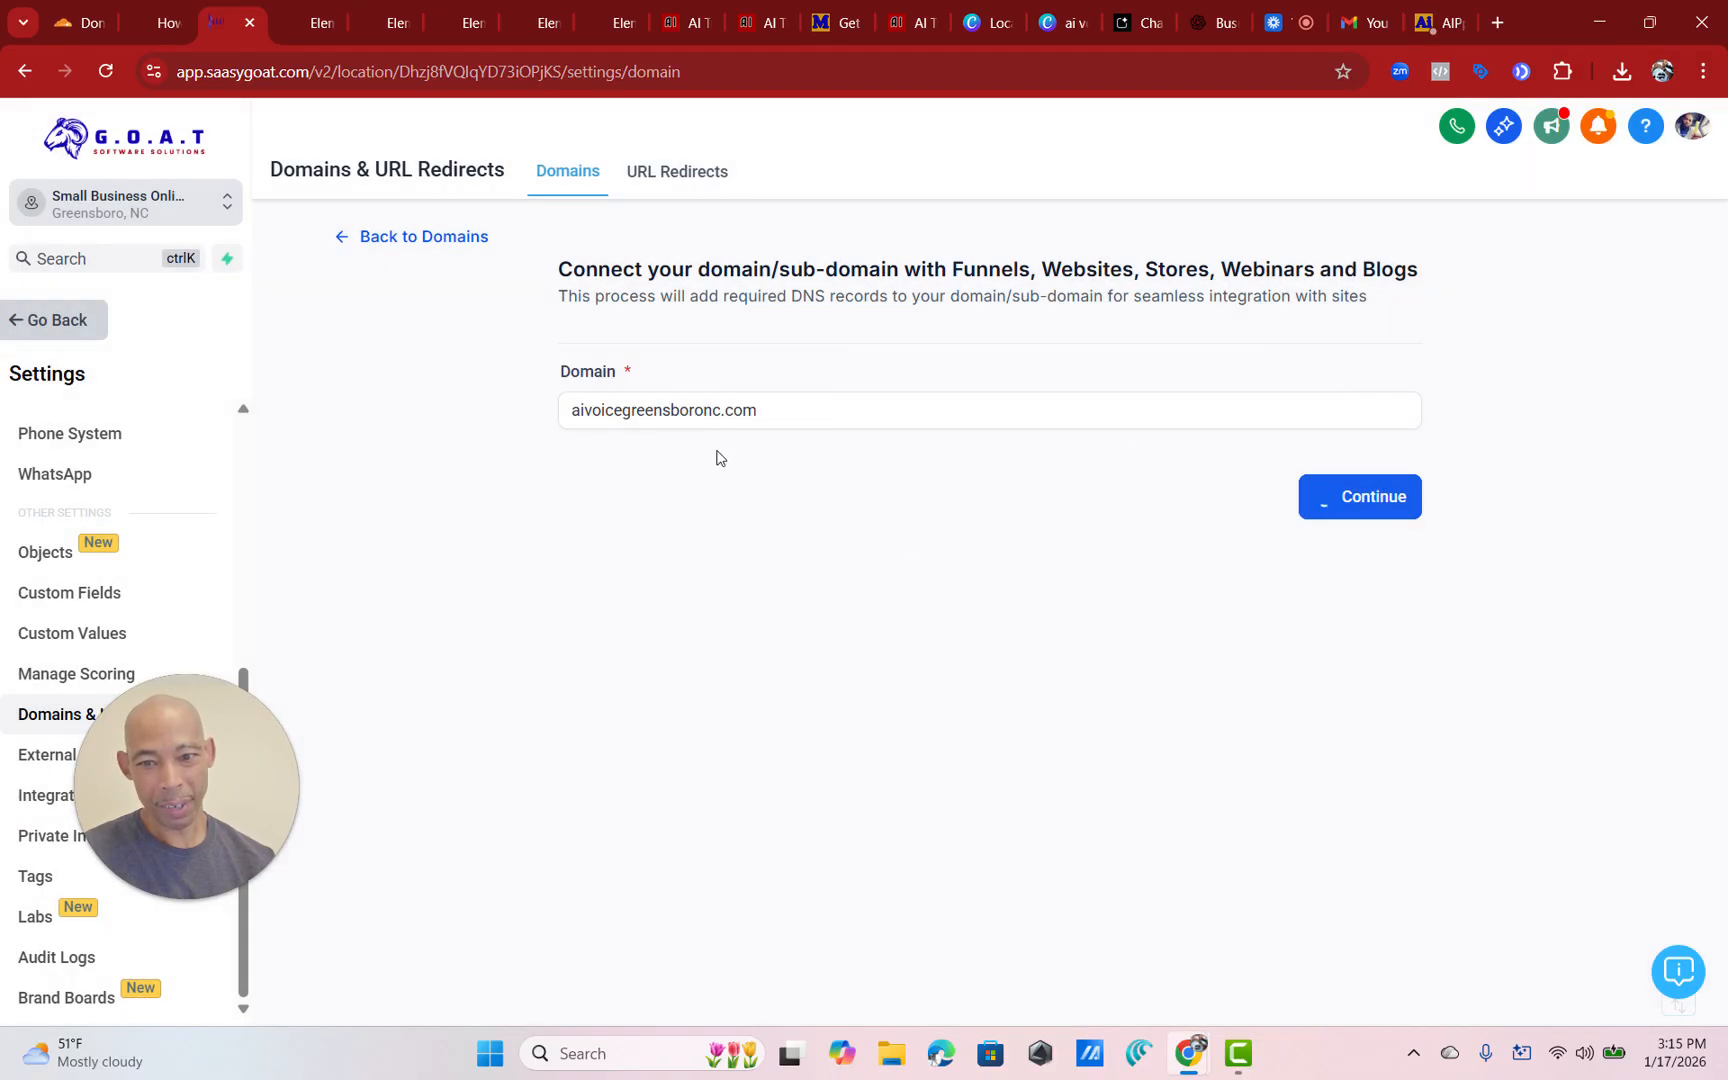
pyautogui.click(704, 410)
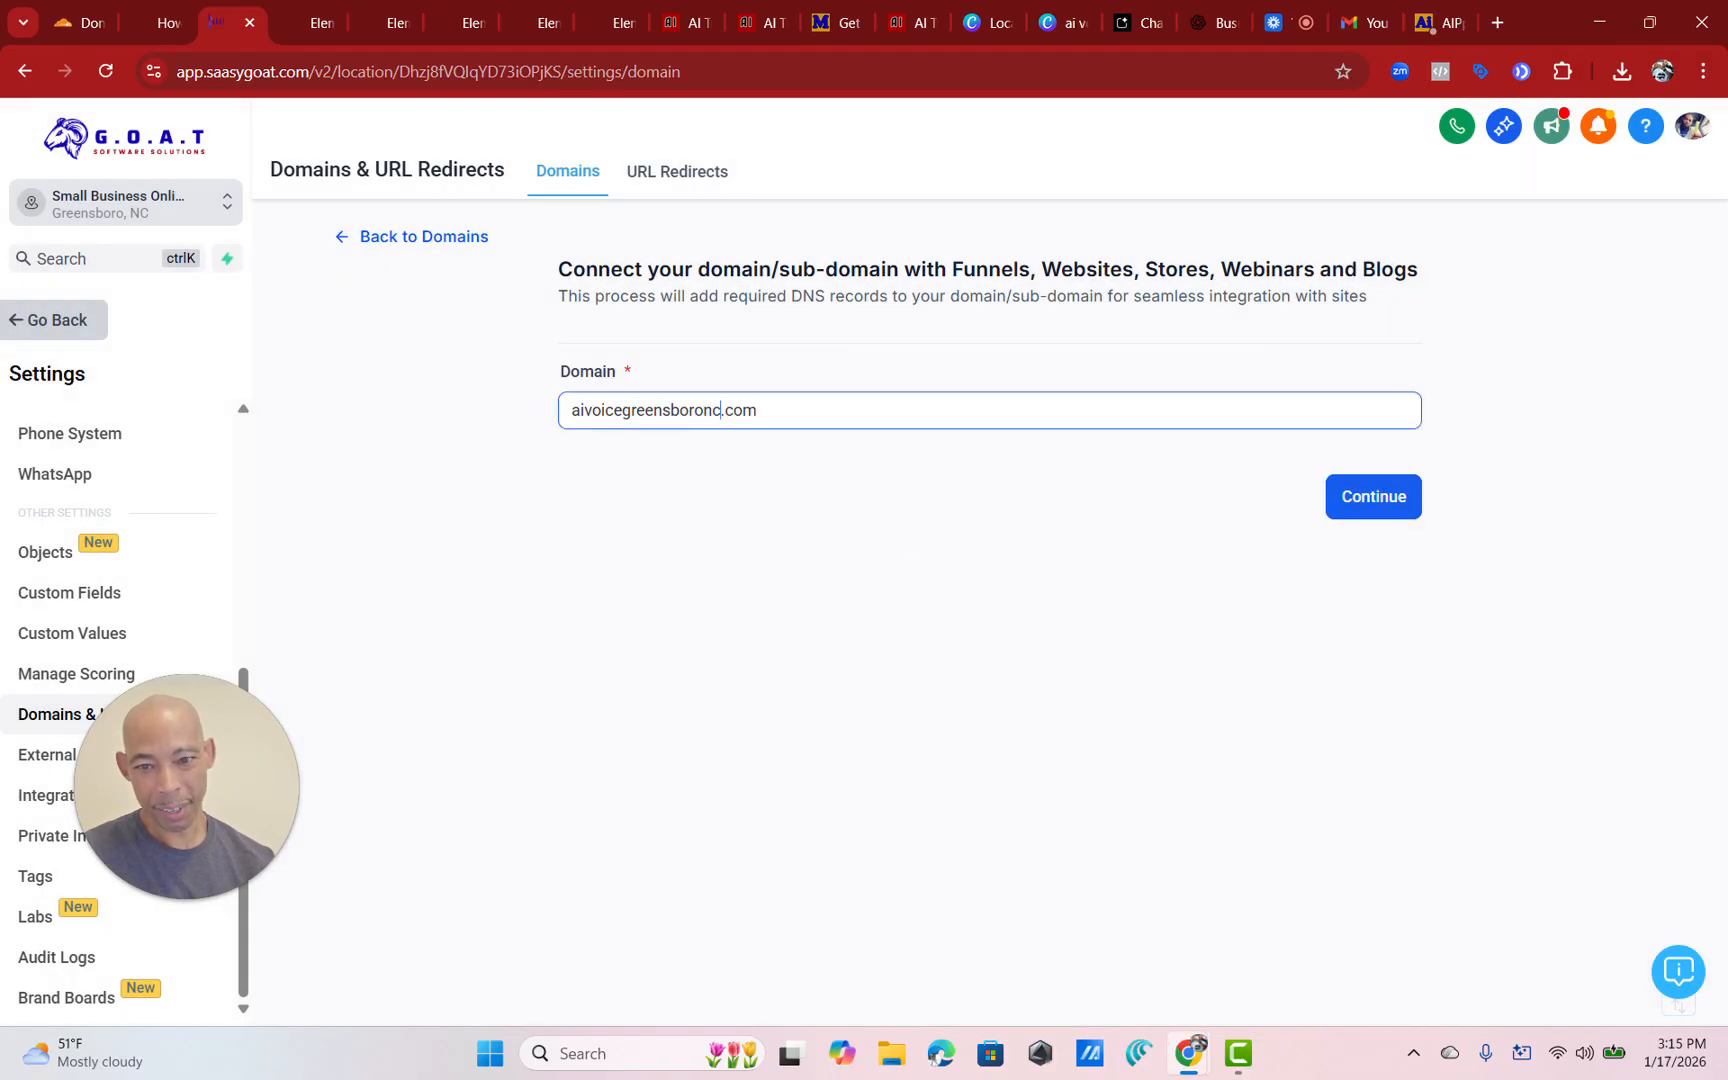
pyautogui.press('BackSpace')
pyautogui.press('BackSpace')
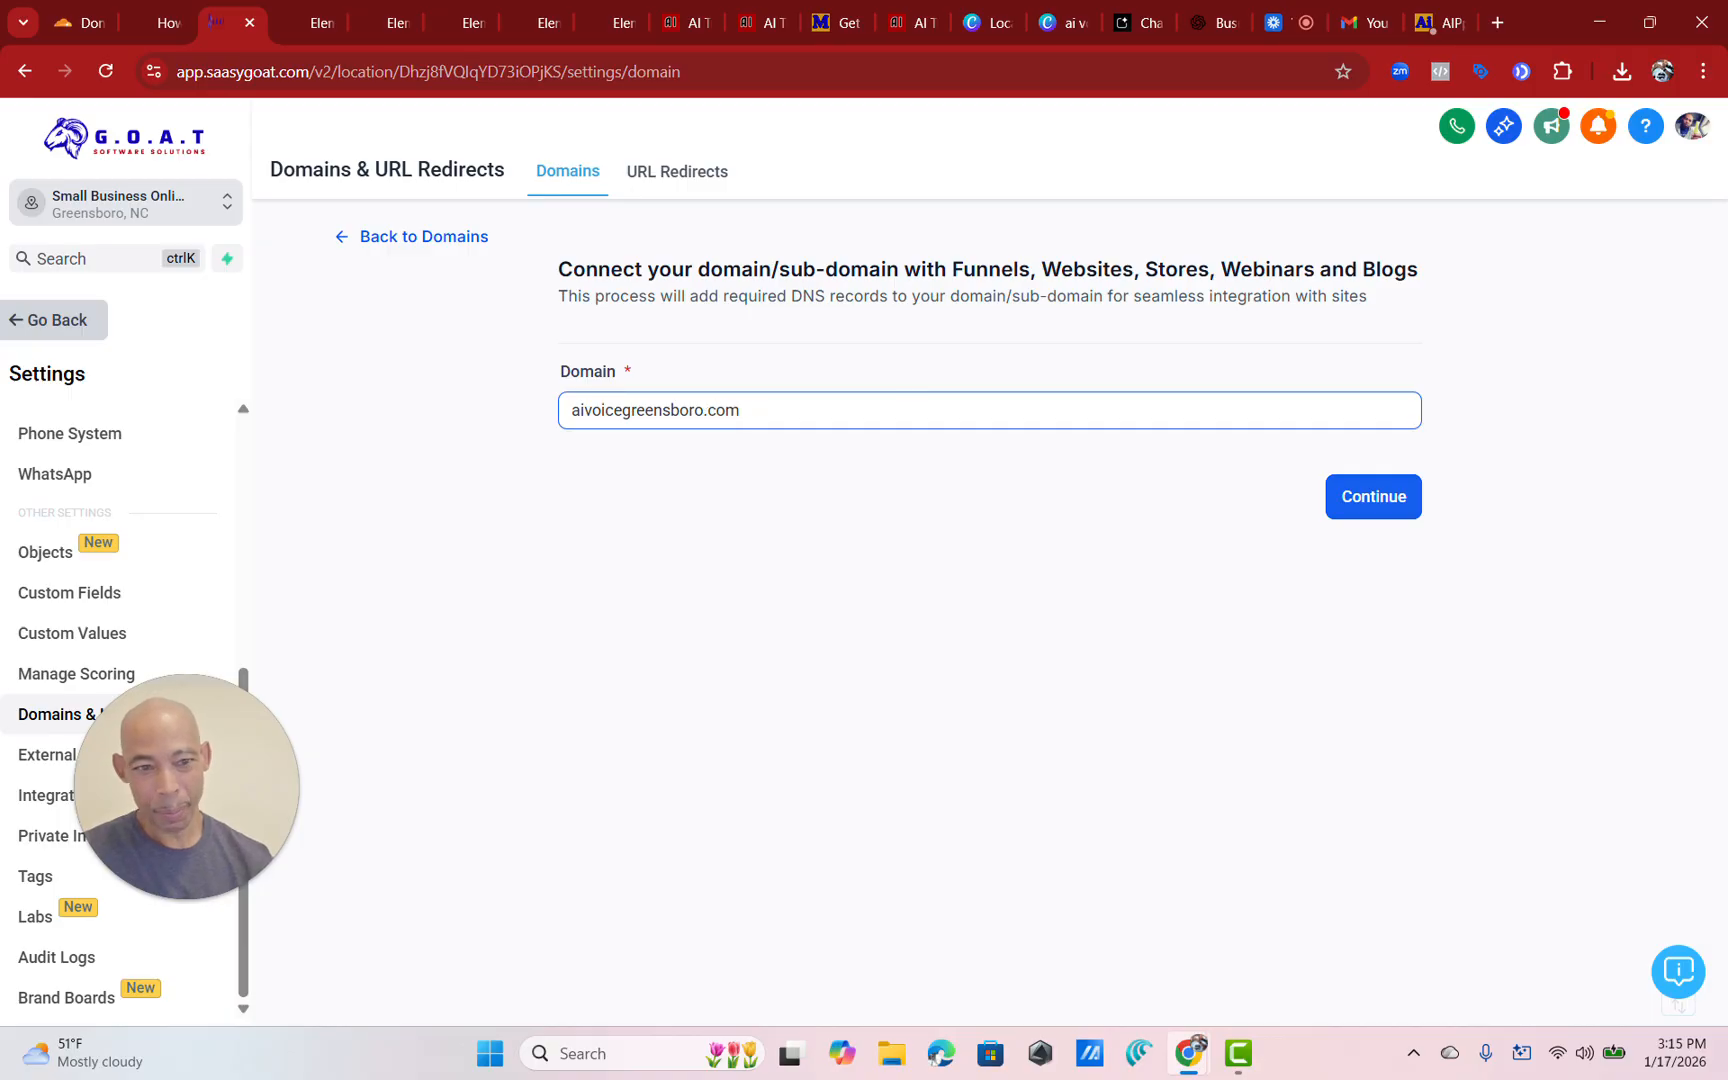
pyautogui.click(1380, 500)
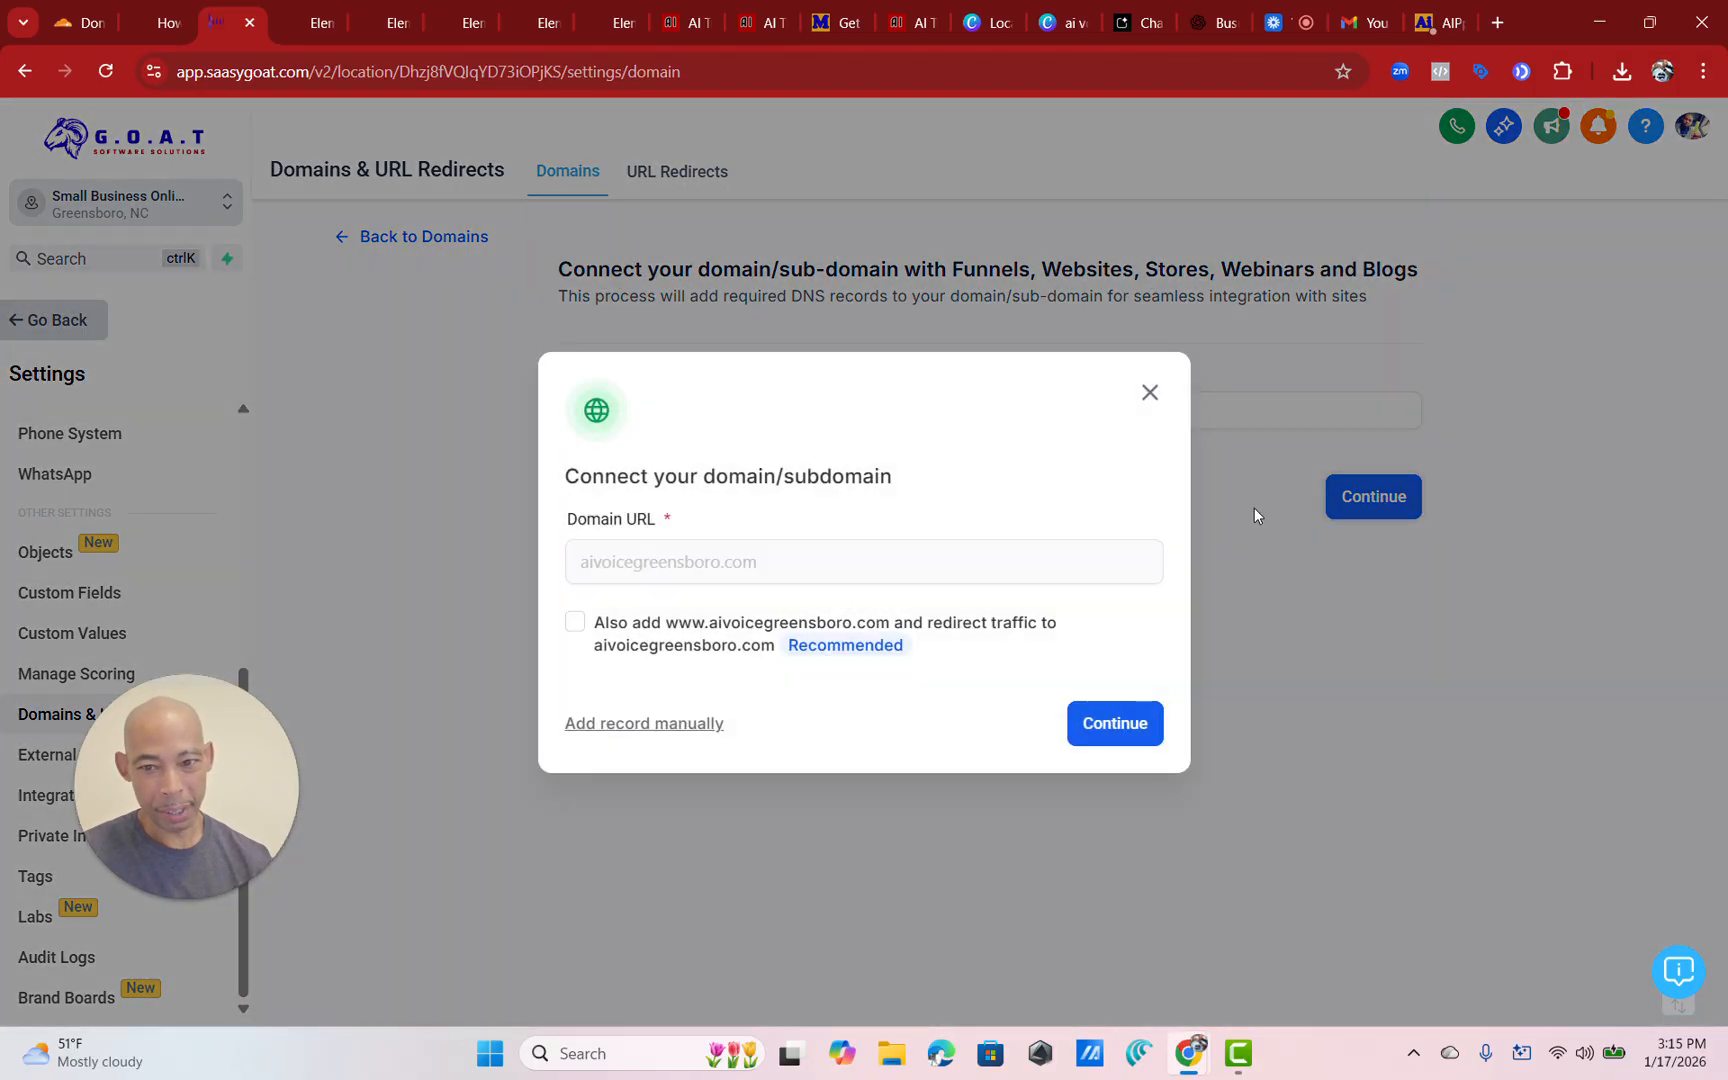
pyautogui.click(1105, 730)
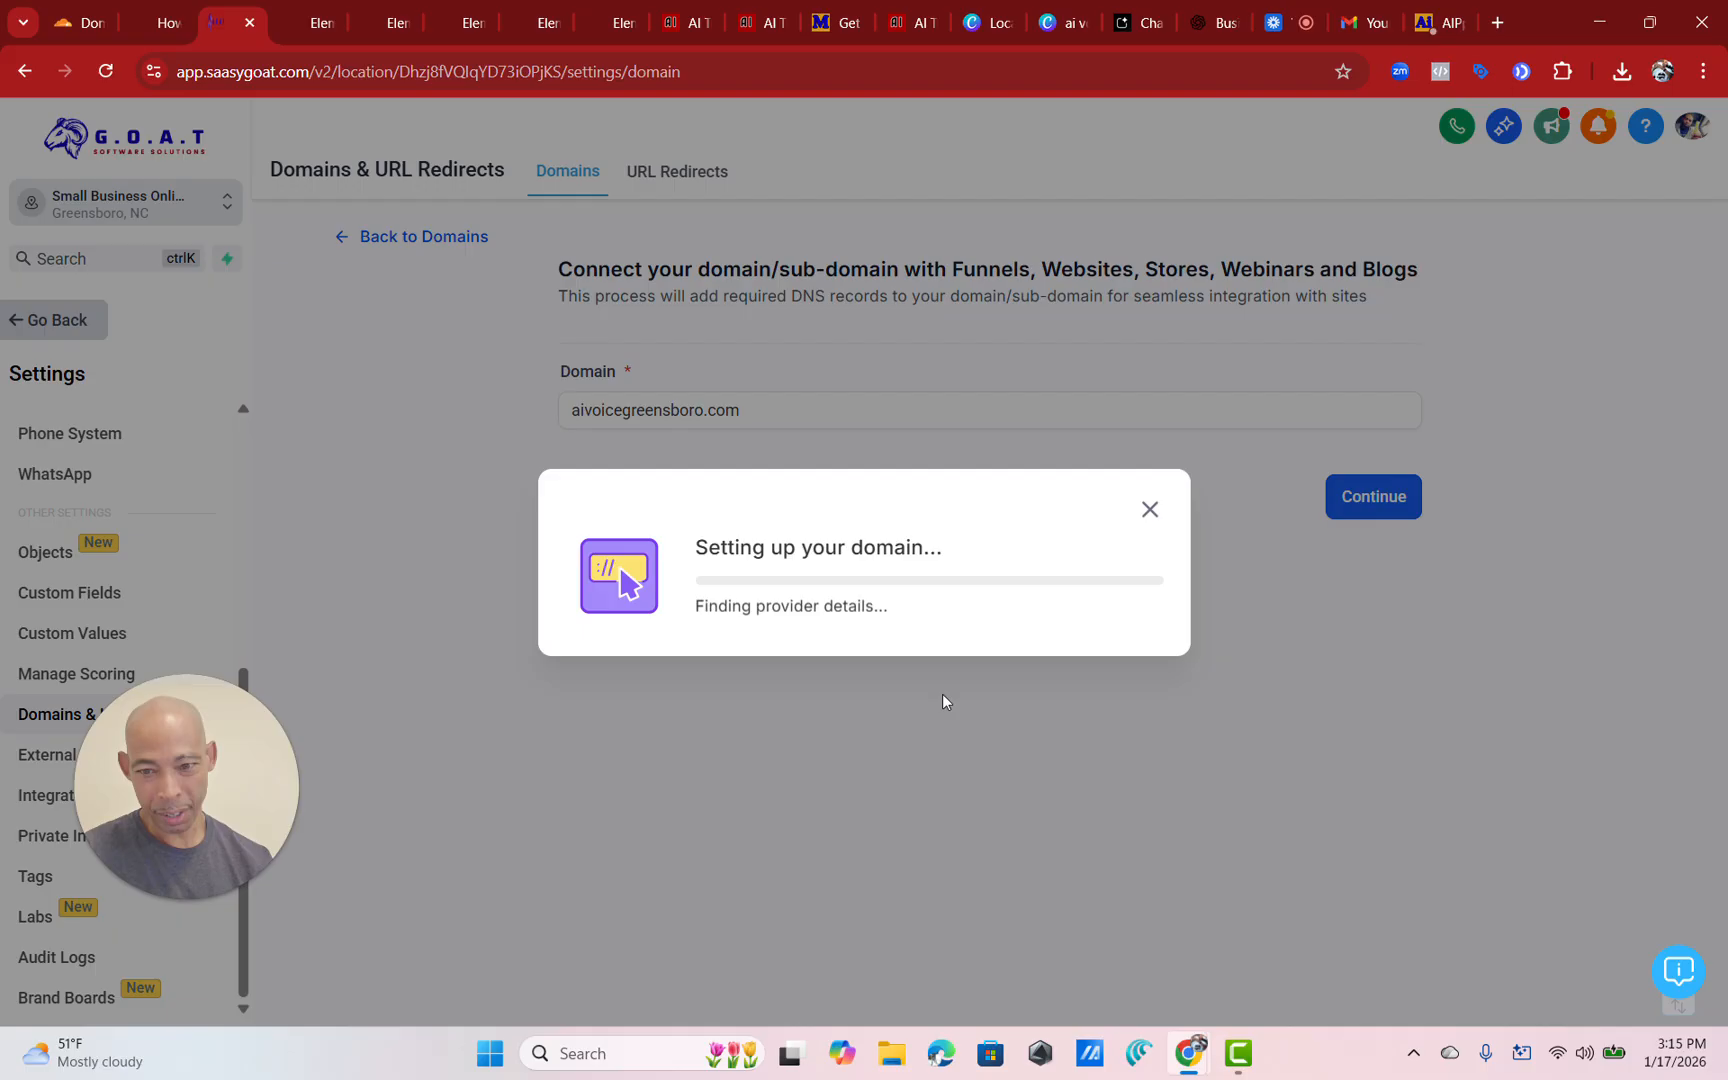
# Open Cloudflare's domain registration and search for aivoicegreensboro.com.
pyautogui.click(72, 25)
pyautogui.scroll(8, 937, 228)
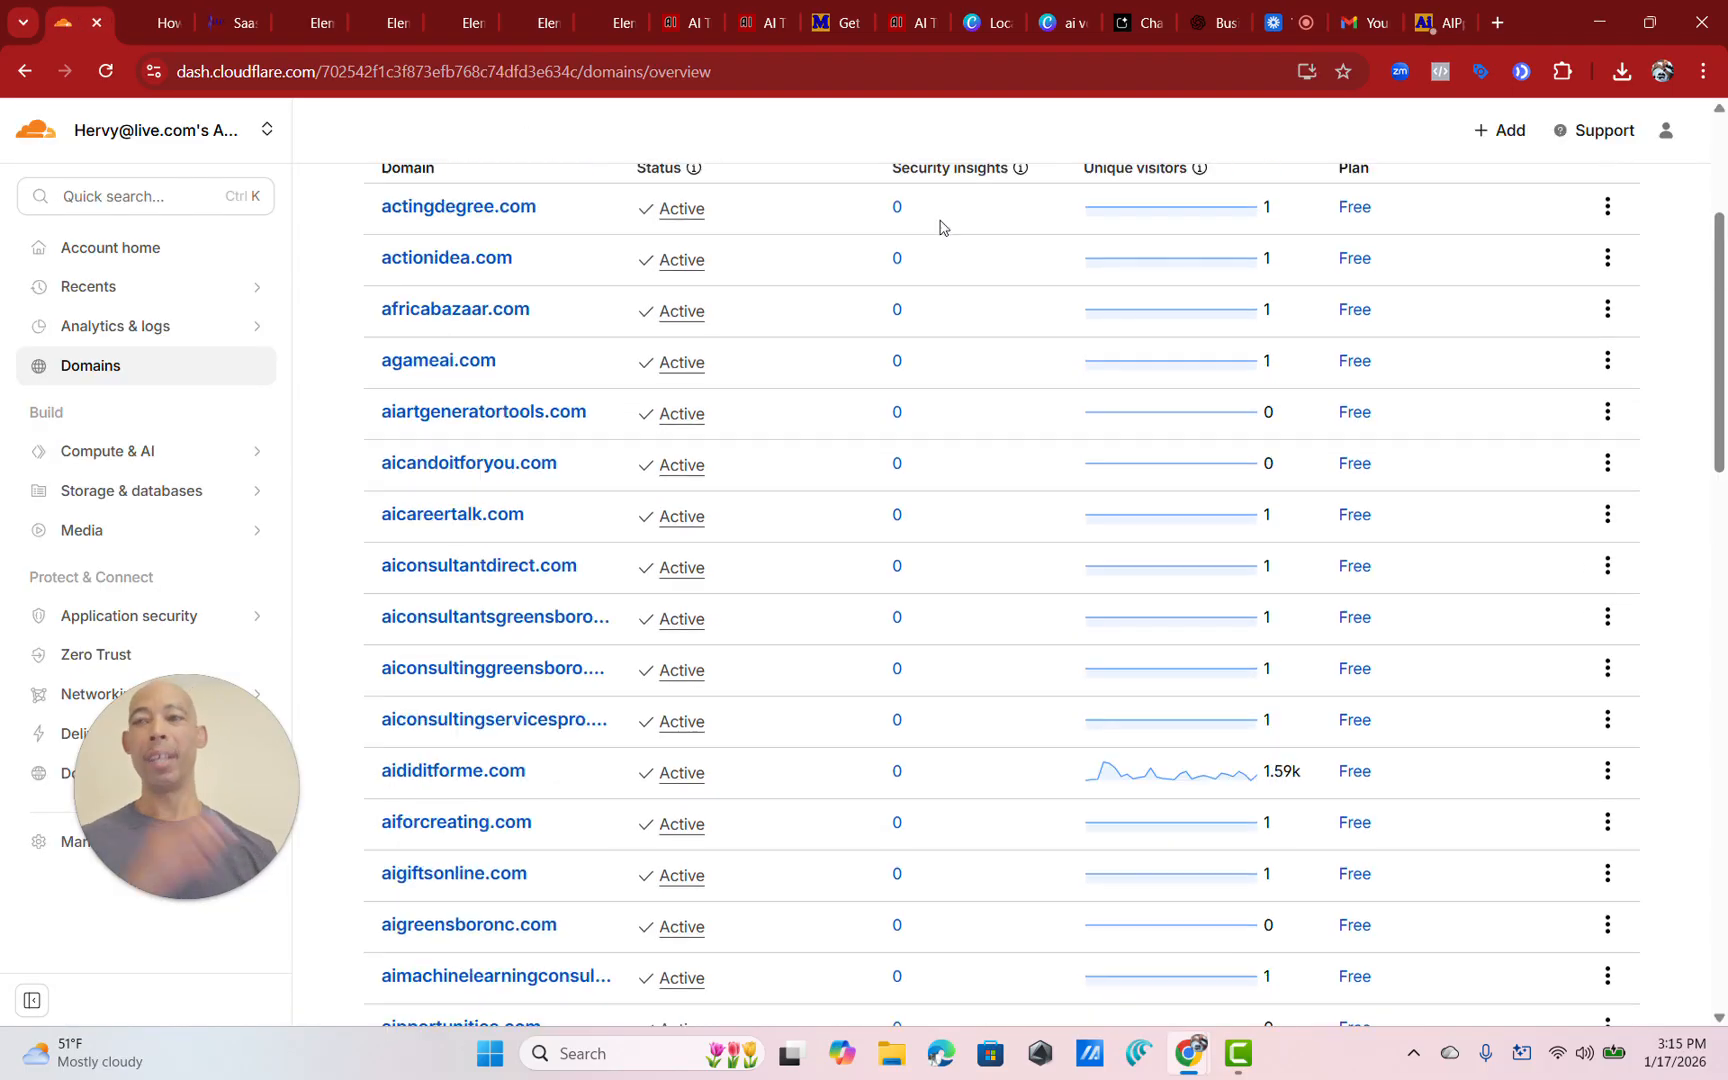
pyautogui.click(633, 400)
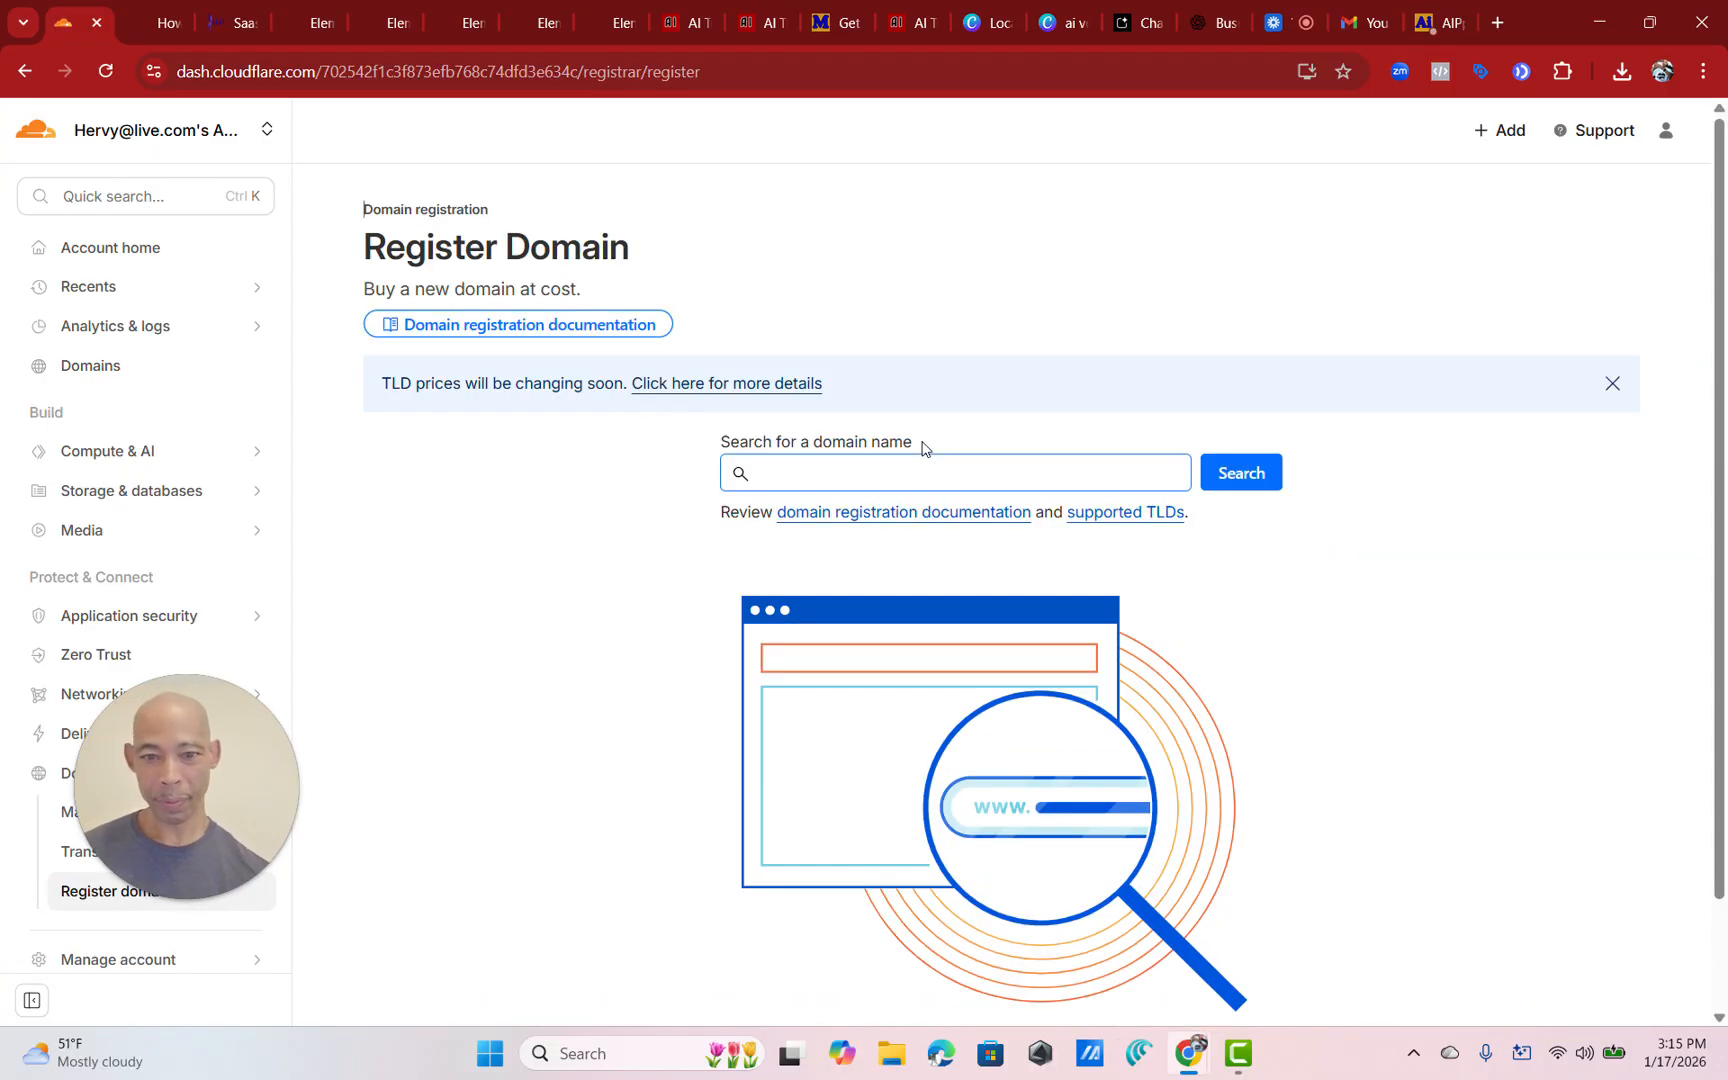
pyautogui.click(754, 473)
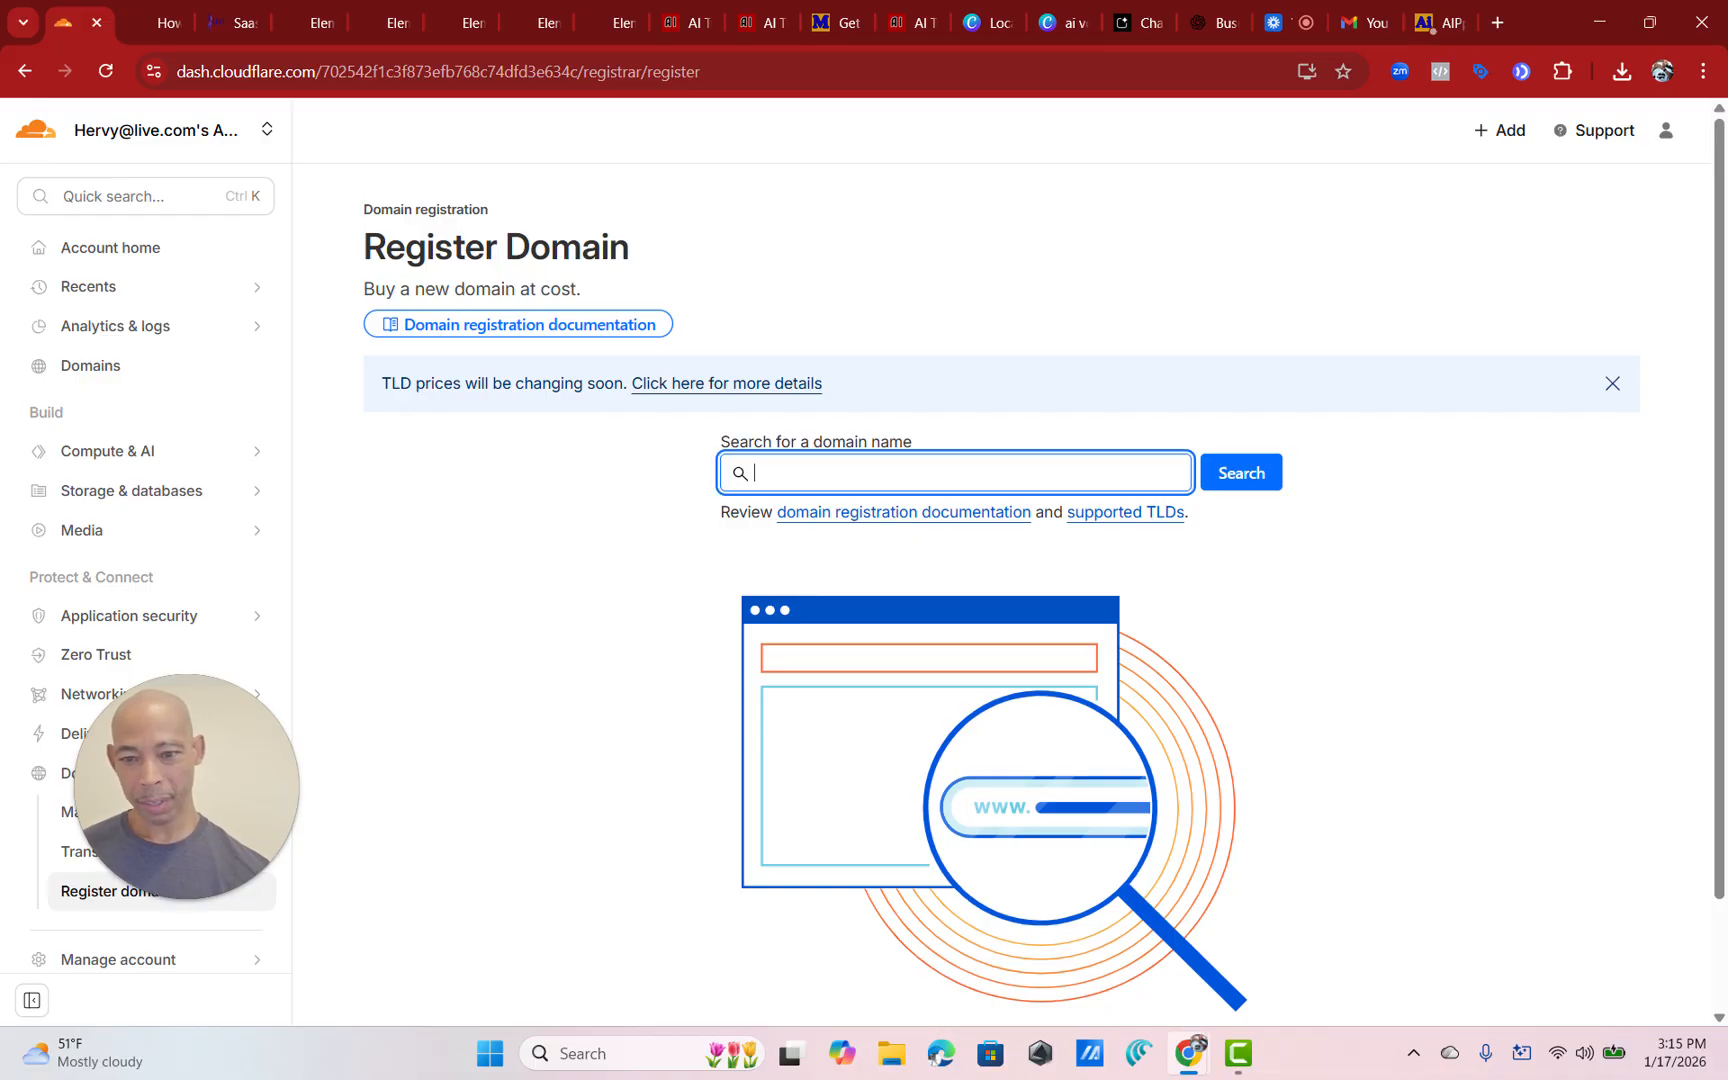
pyautogui.write('aivoice')
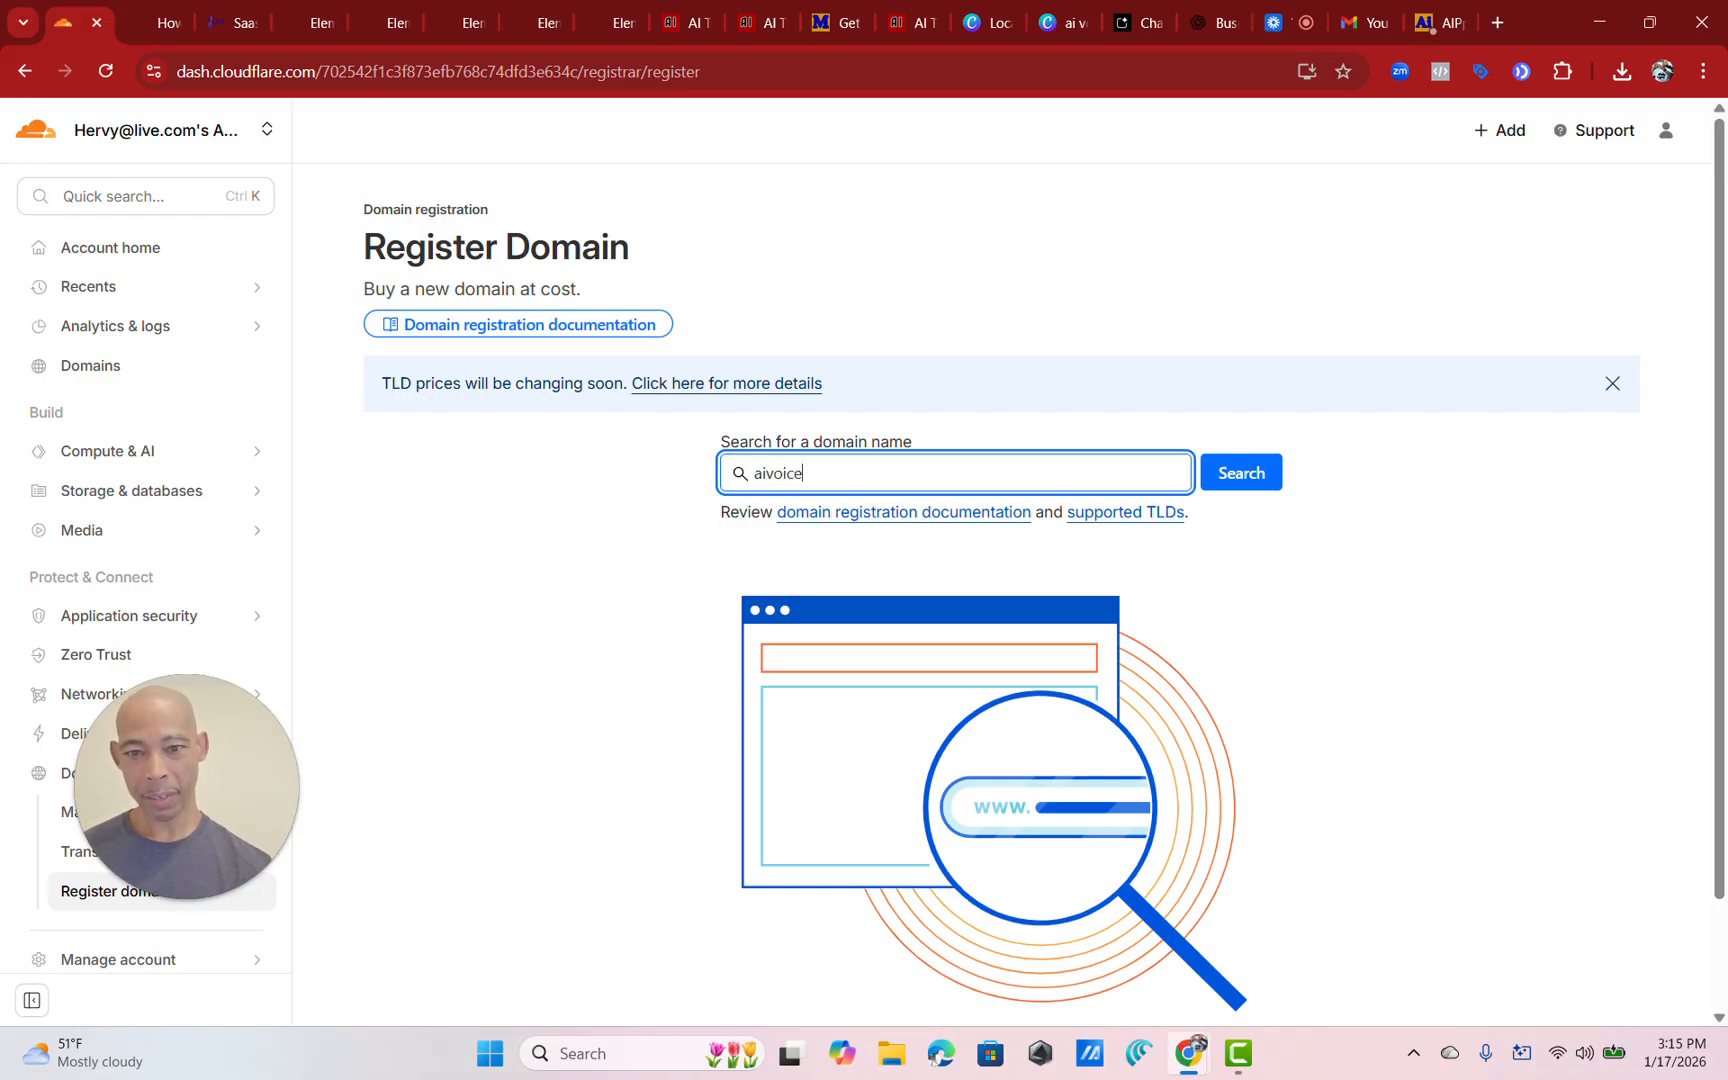
pyautogui.write('greensboro.com')
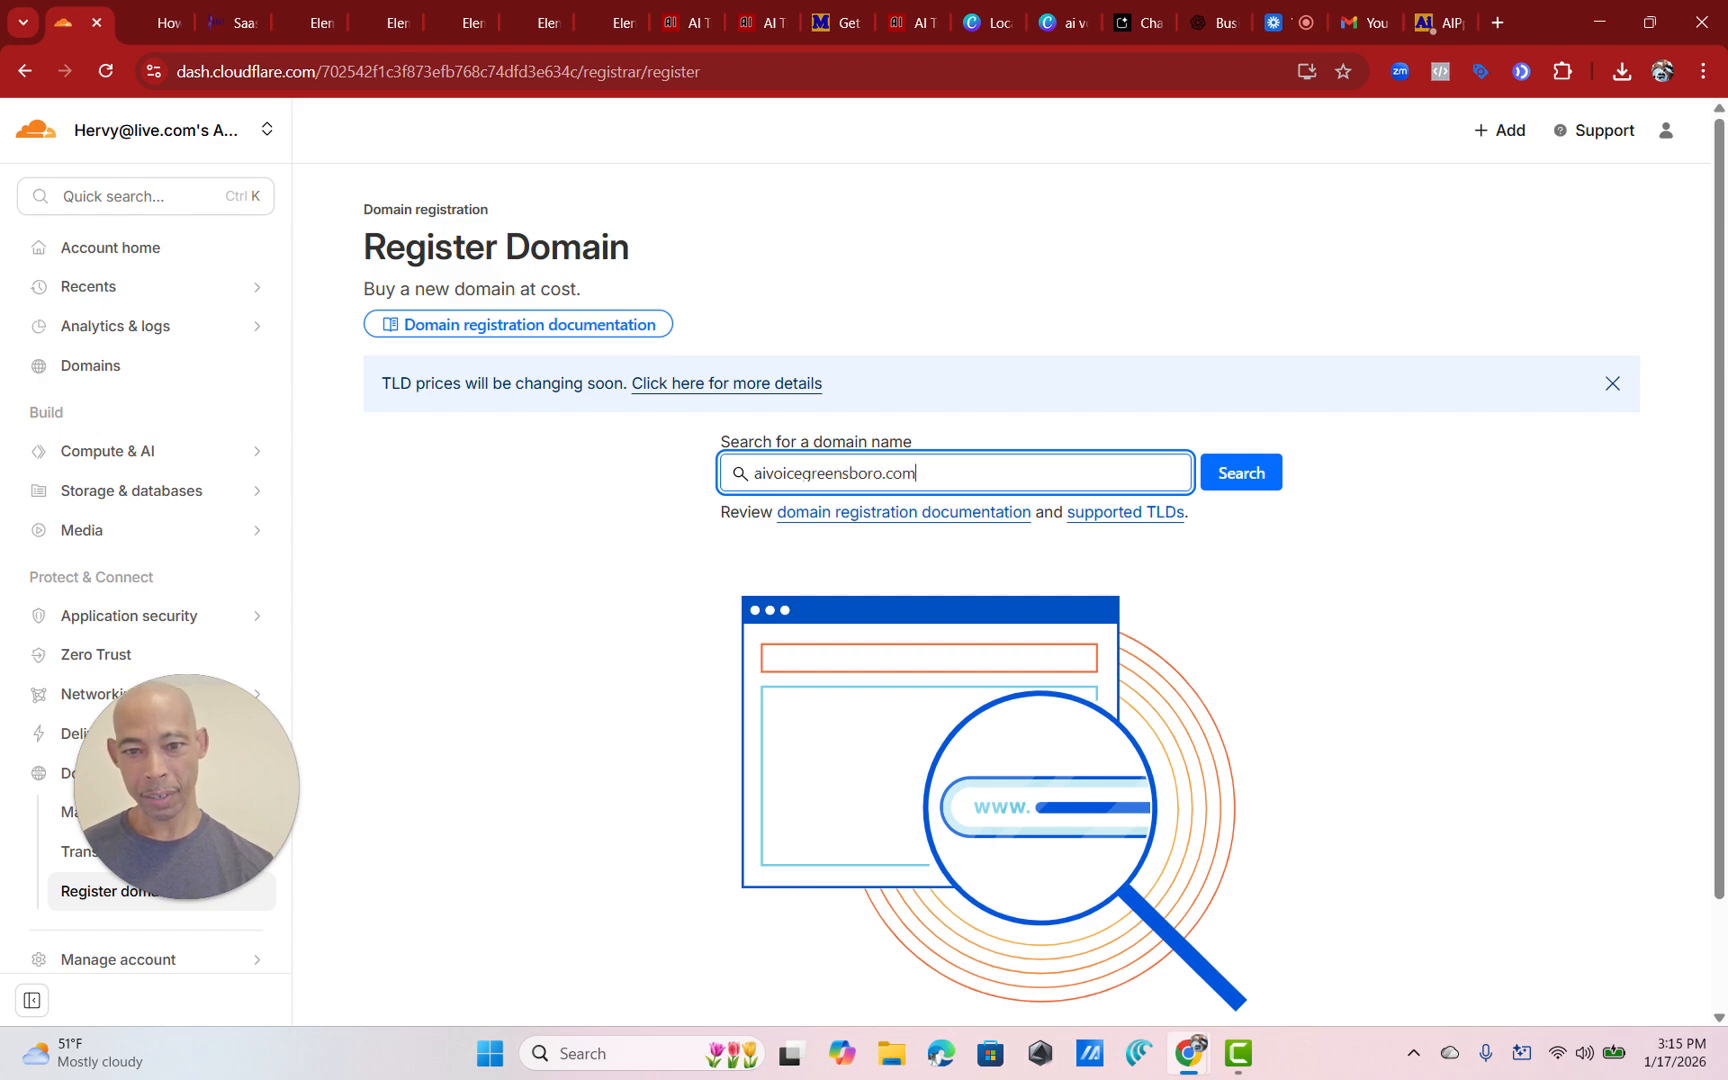
pyautogui.press('Return')
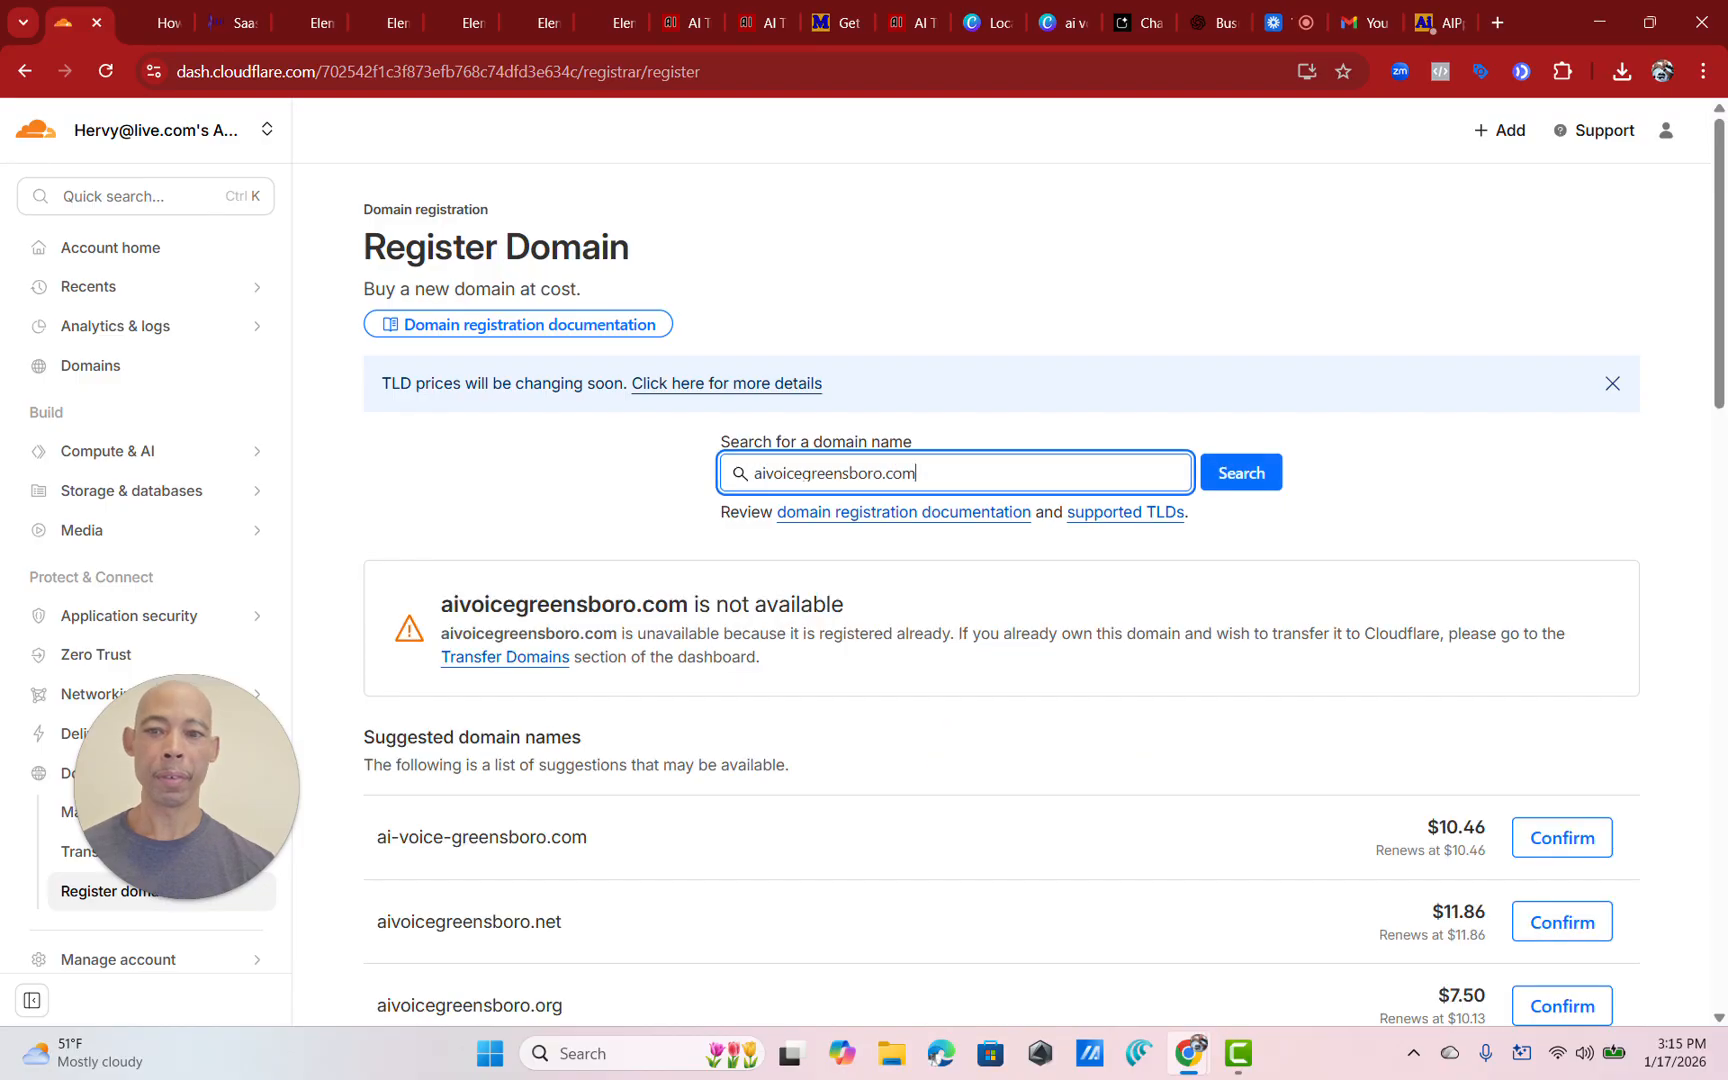
# Search the domain registration for aivoicegreensboronc.com instead.
pyautogui.press('BackSpace')
pyautogui.press('BackSpace')
pyautogui.press('BackSpace')
pyautogui.press('BackSpace')
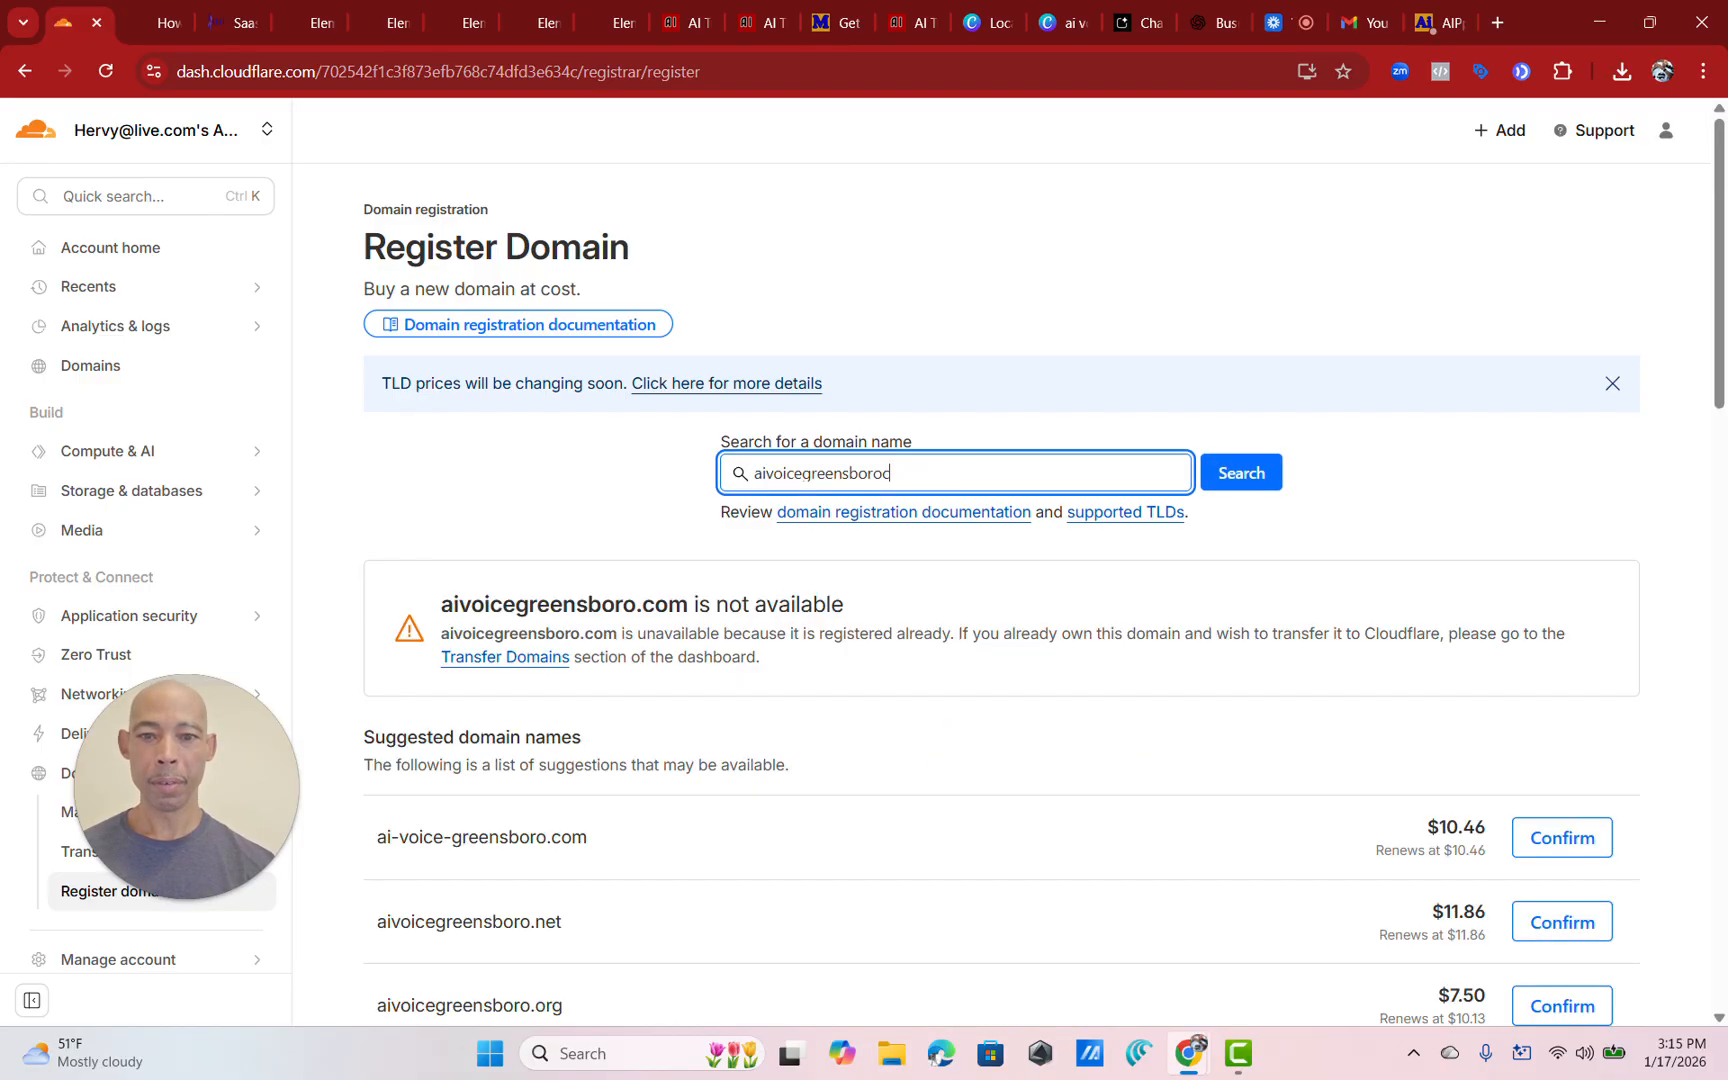
pyautogui.write('nc.com')
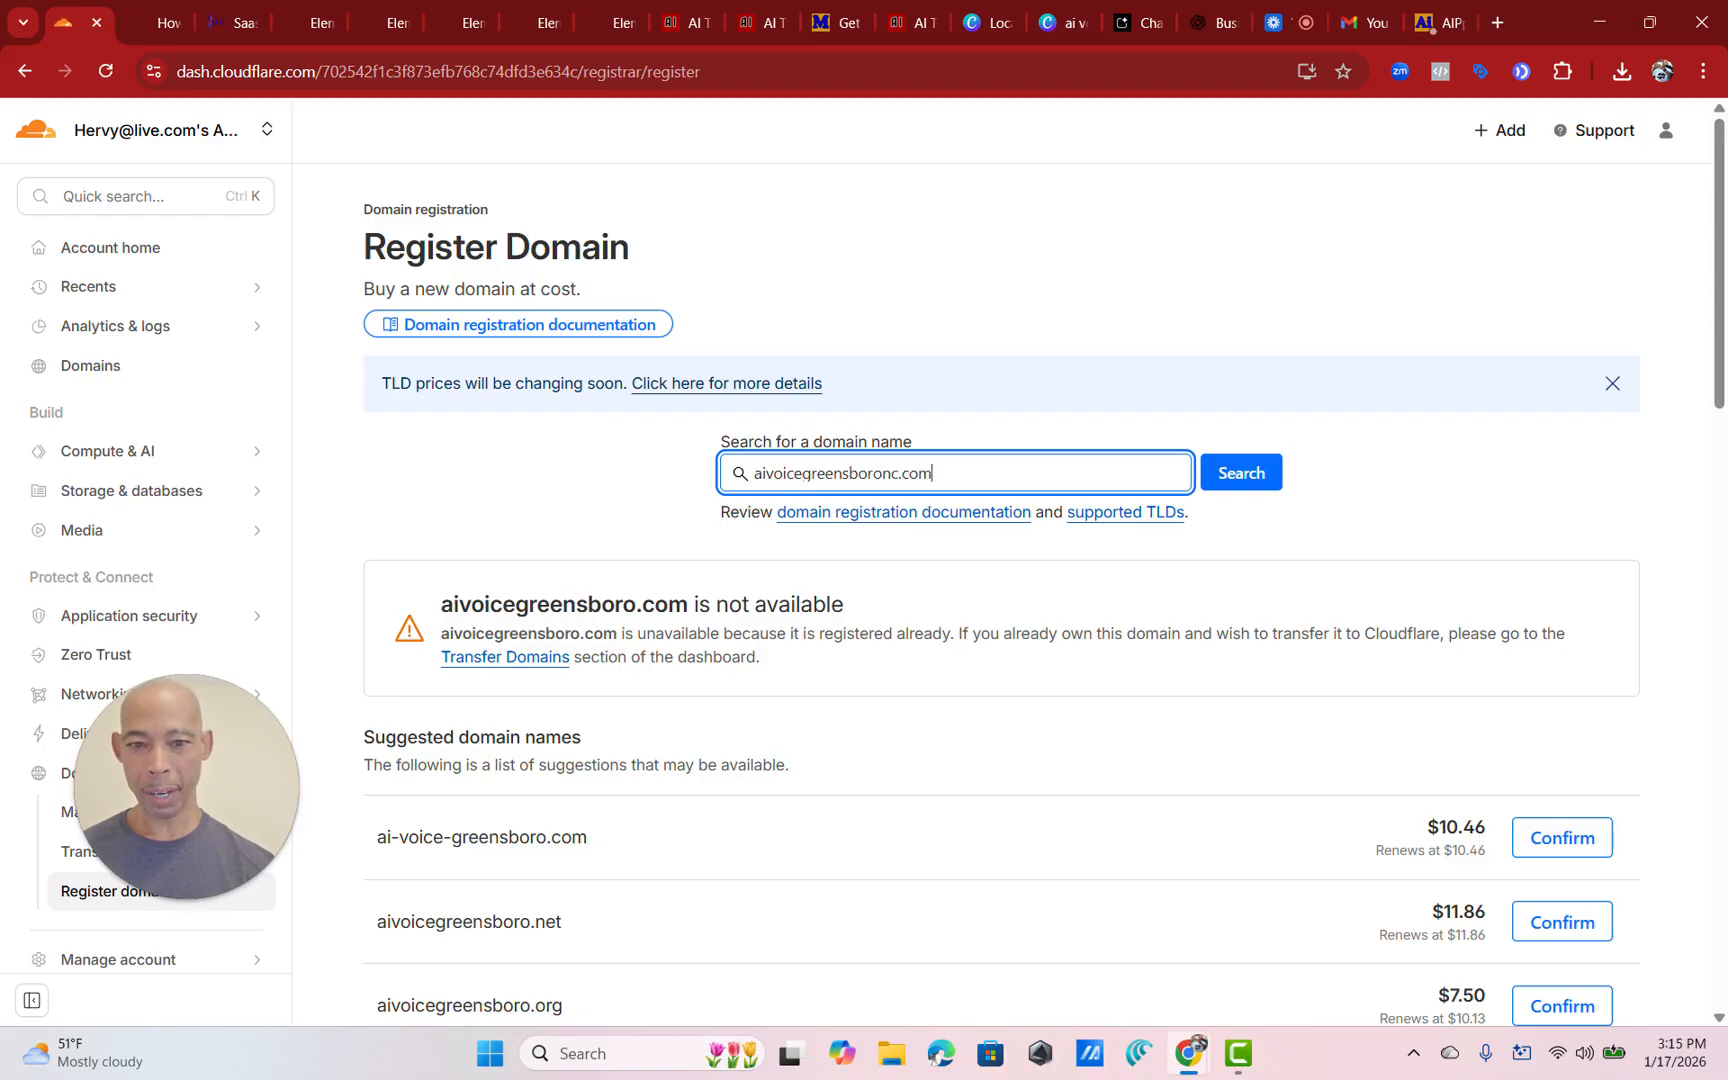
pyautogui.press('Return')
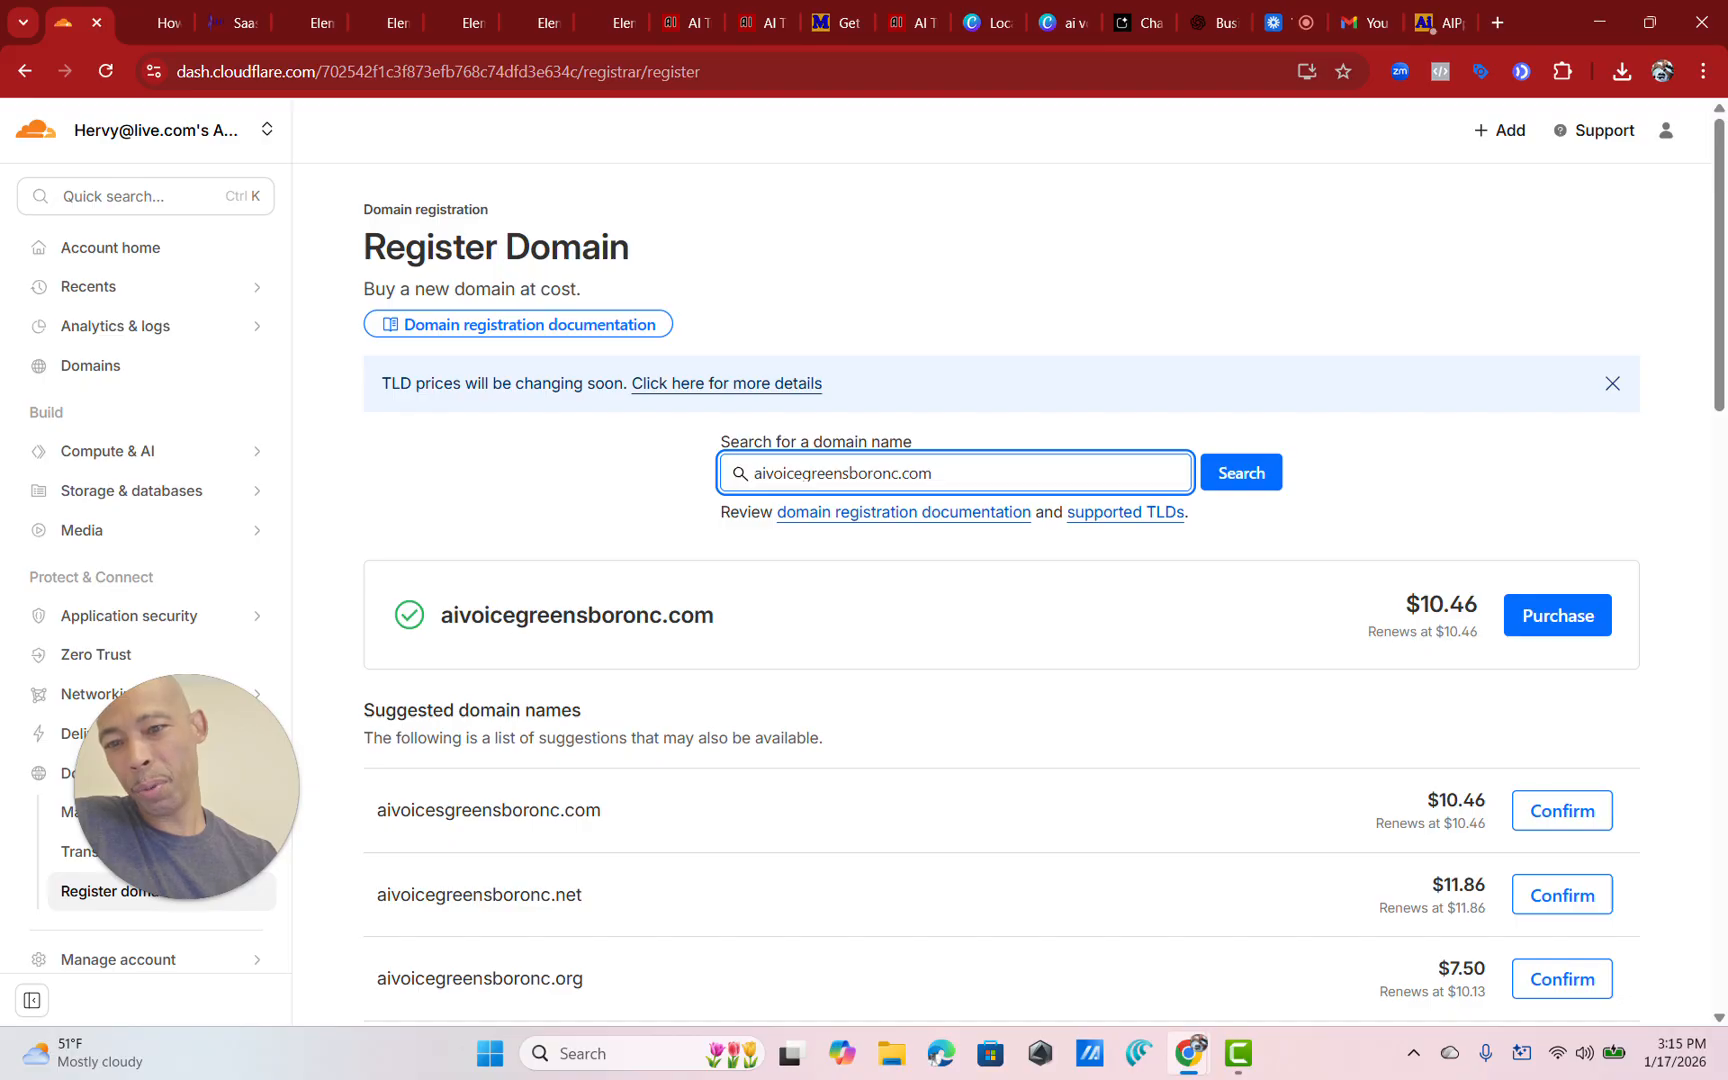
# Purchase aivoicegreensboronc.com with the prefilled registrant details and return to the domain connection settings.
pyautogui.click(1540, 614)
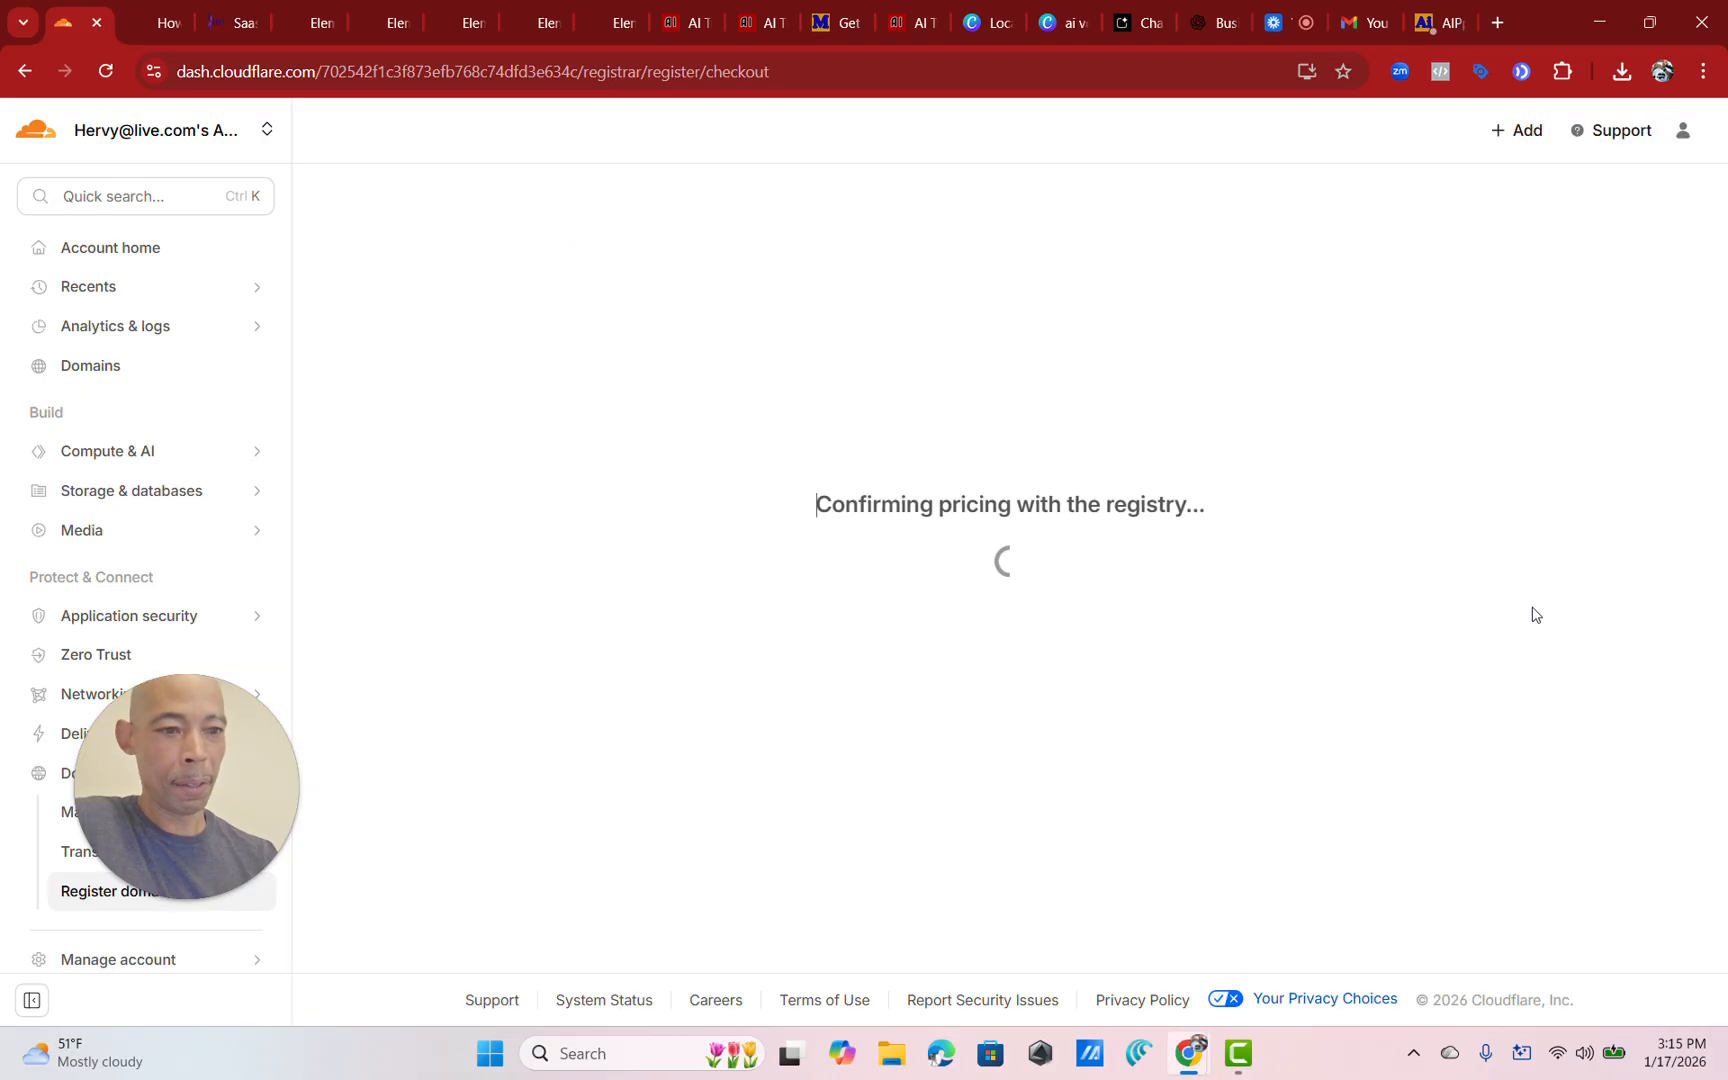
pyautogui.scroll(-12, 1175, 645)
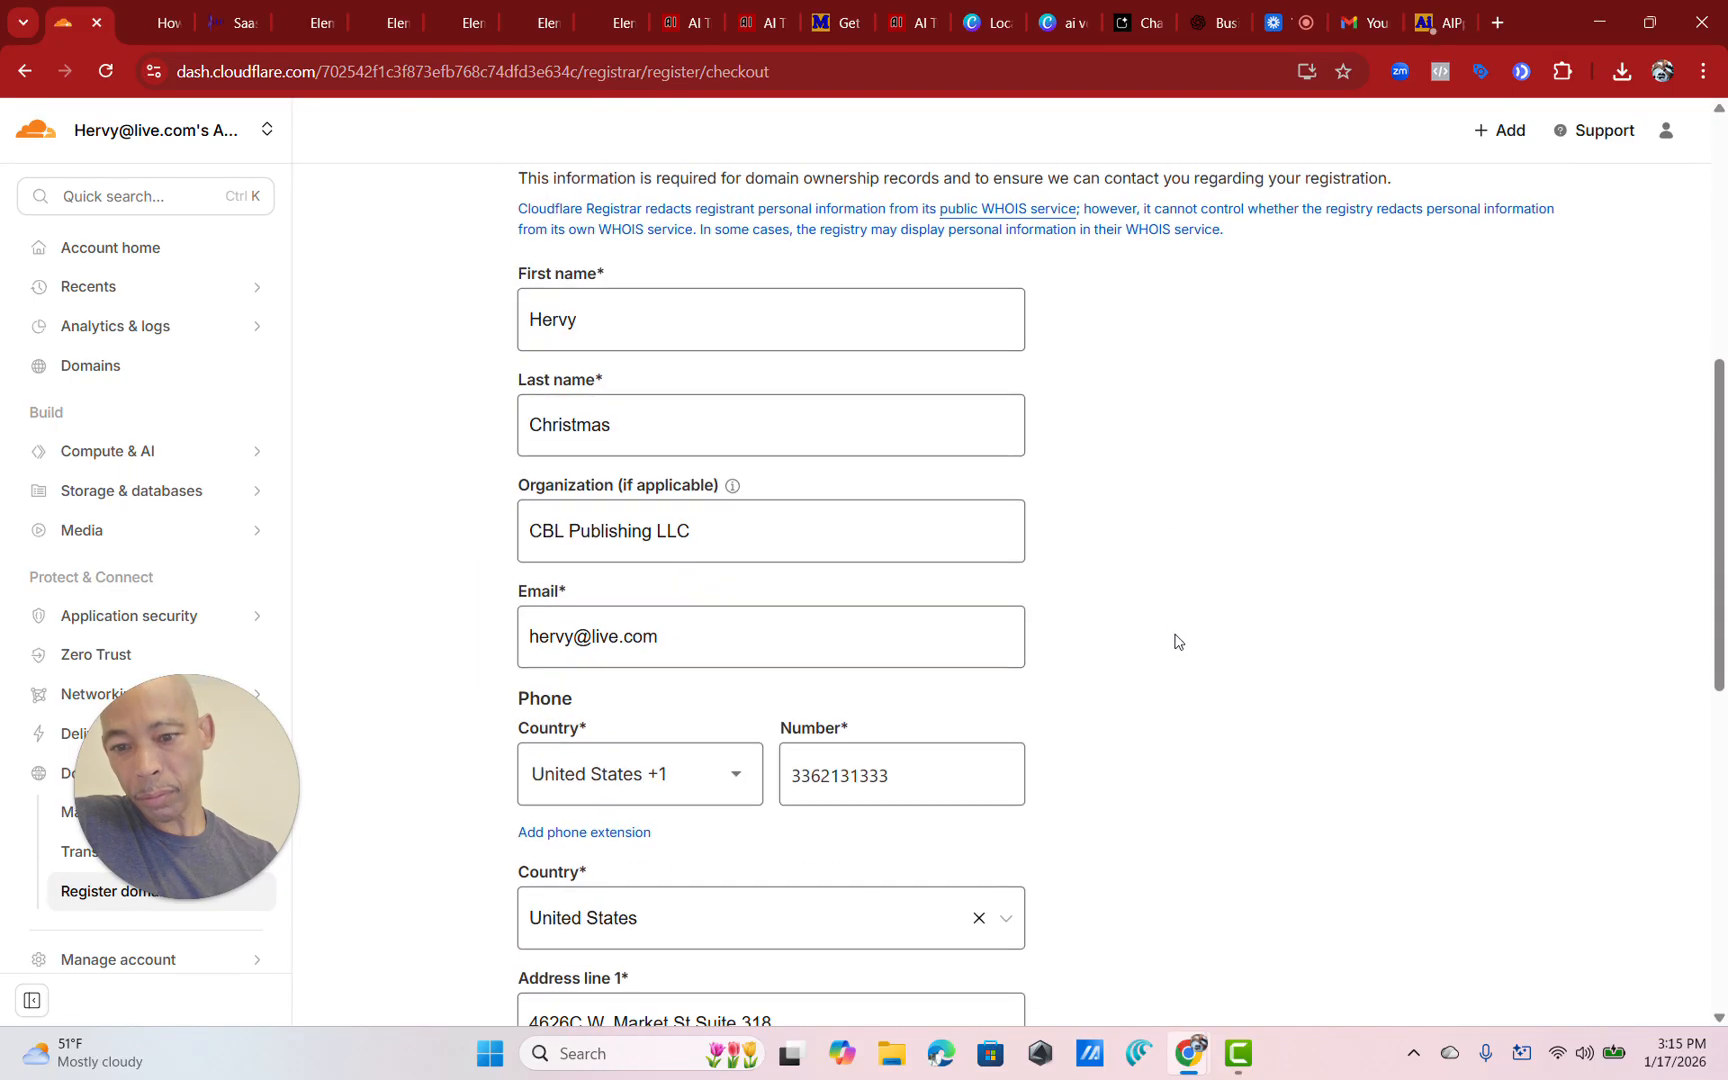
pyautogui.click(547, 642)
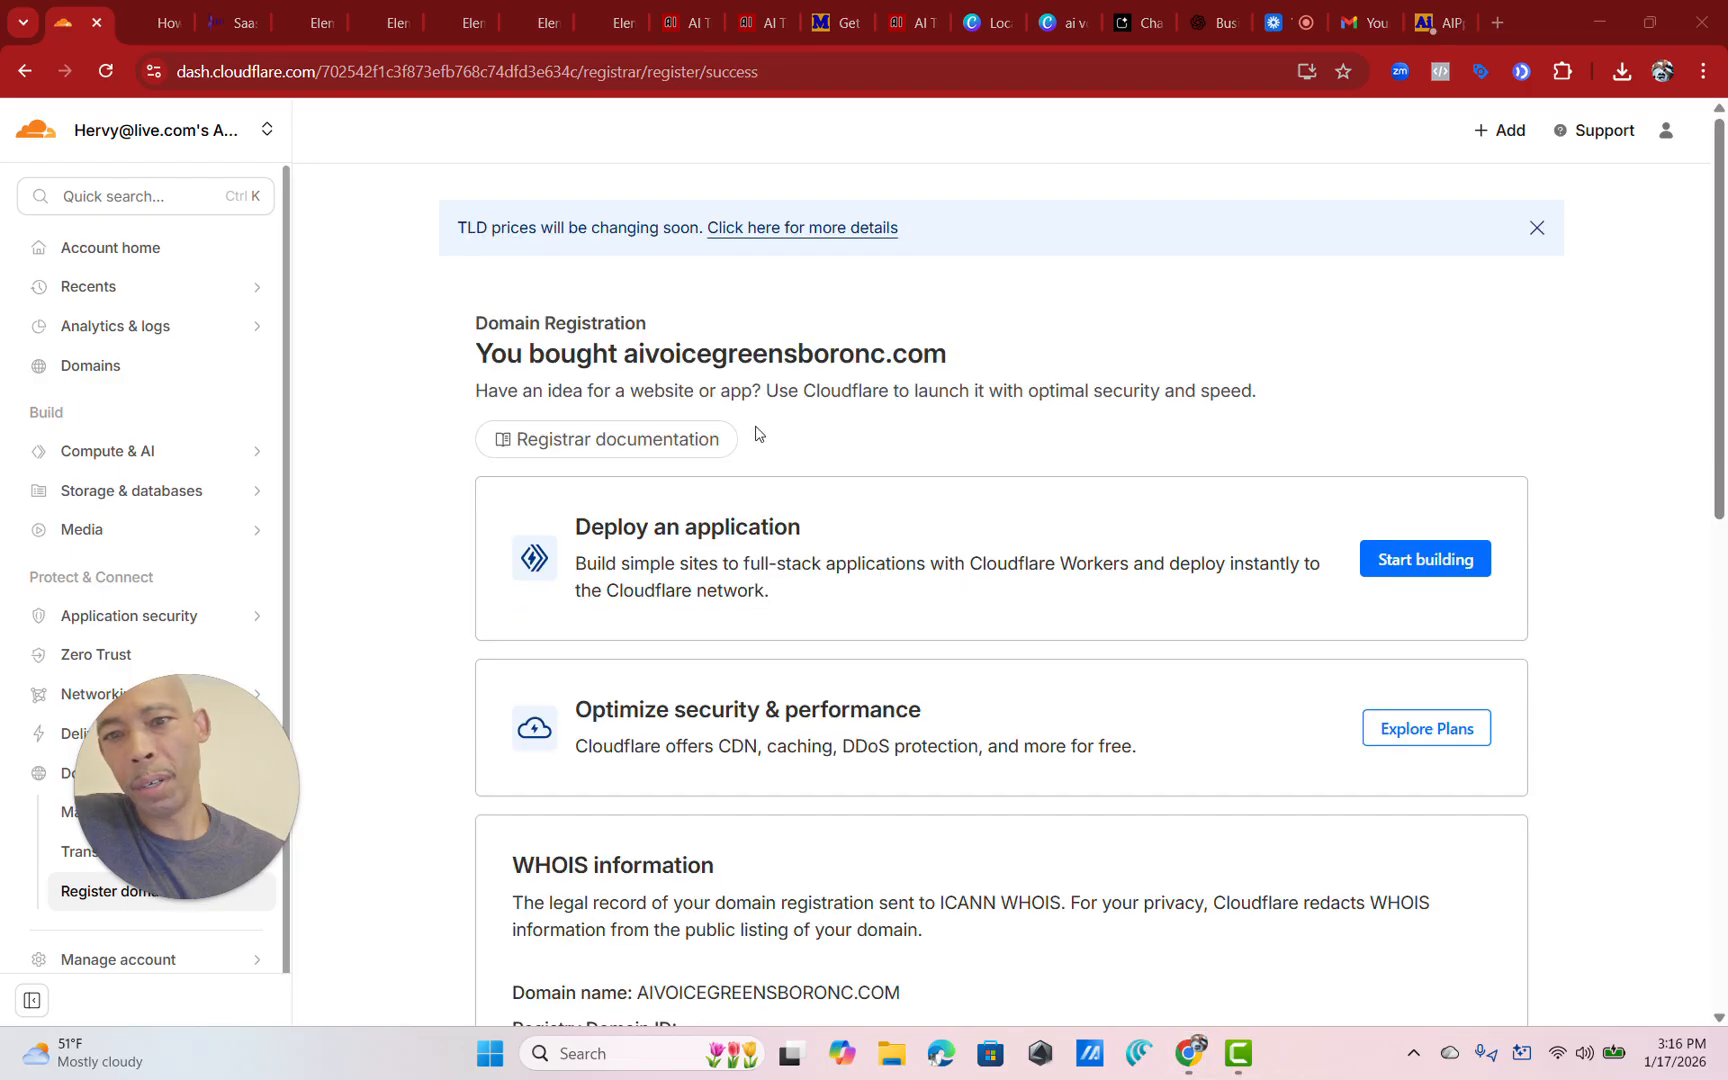
pyautogui.click(230, 20)
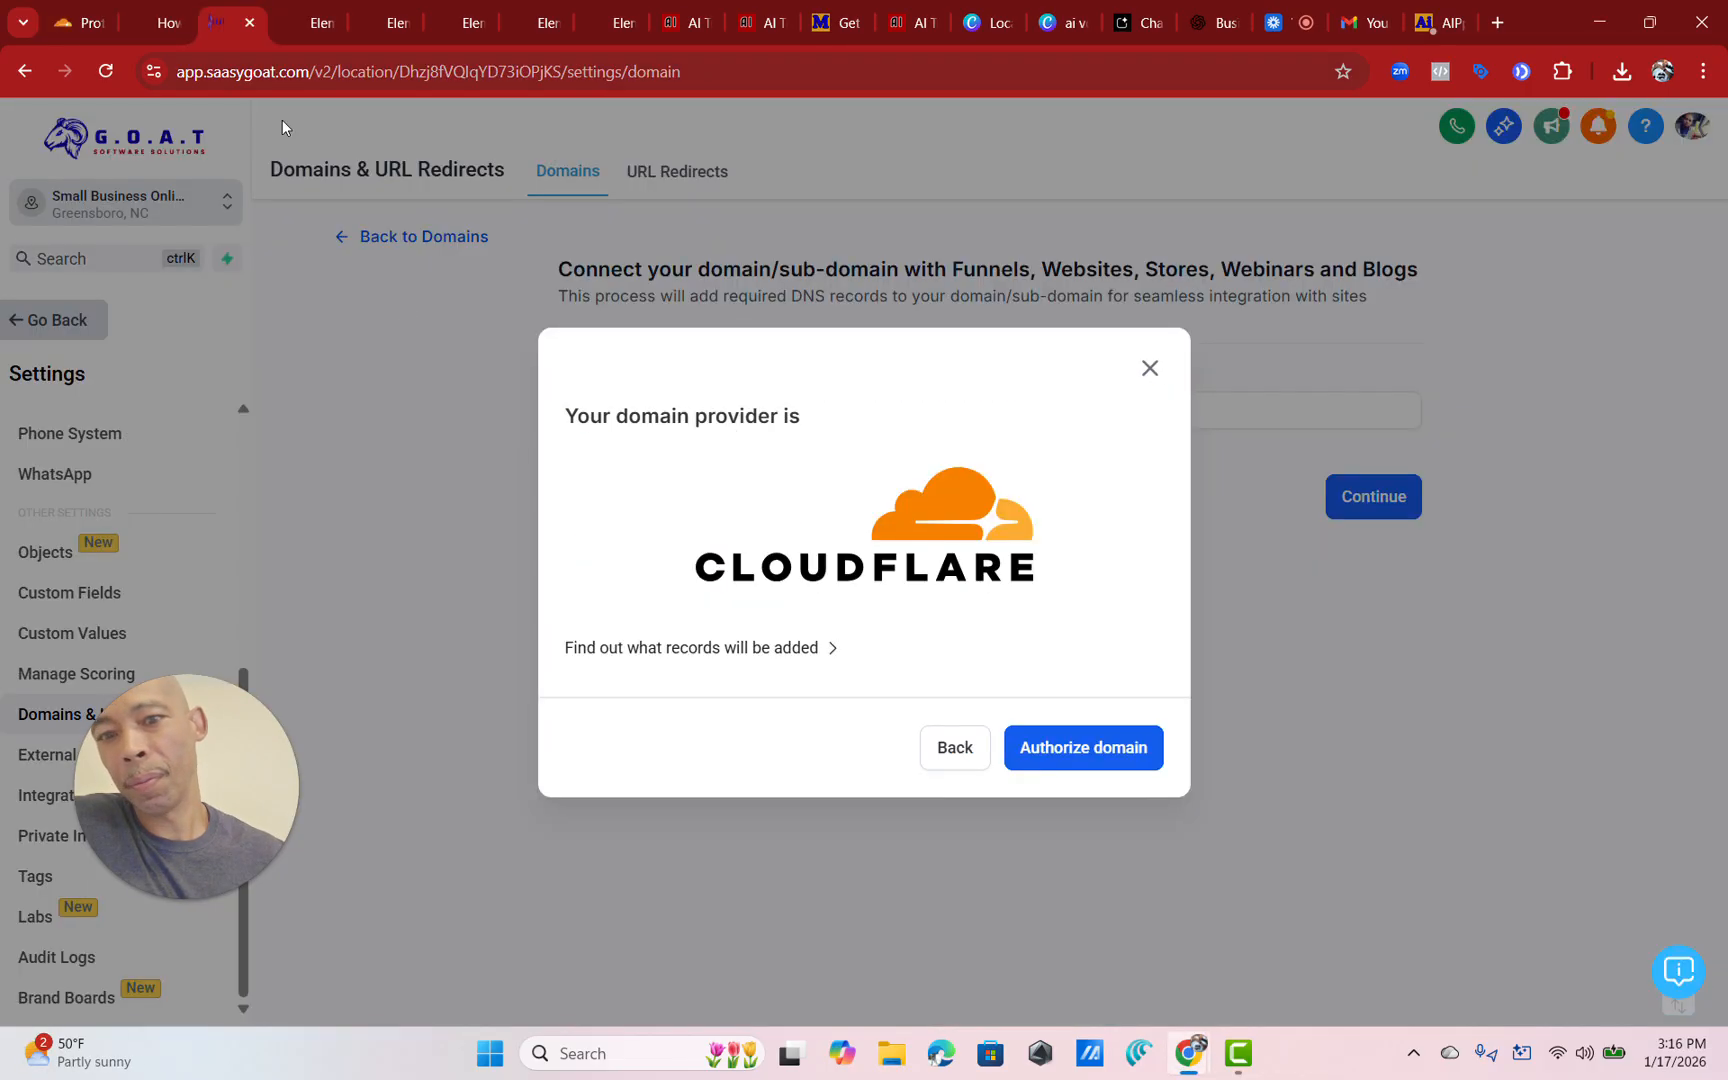
# Authorize the domain connection and approve LeadConnector's A and CNAME records for aivoicegreensboro.com in Cloudflare.
pyautogui.click(1090, 757)
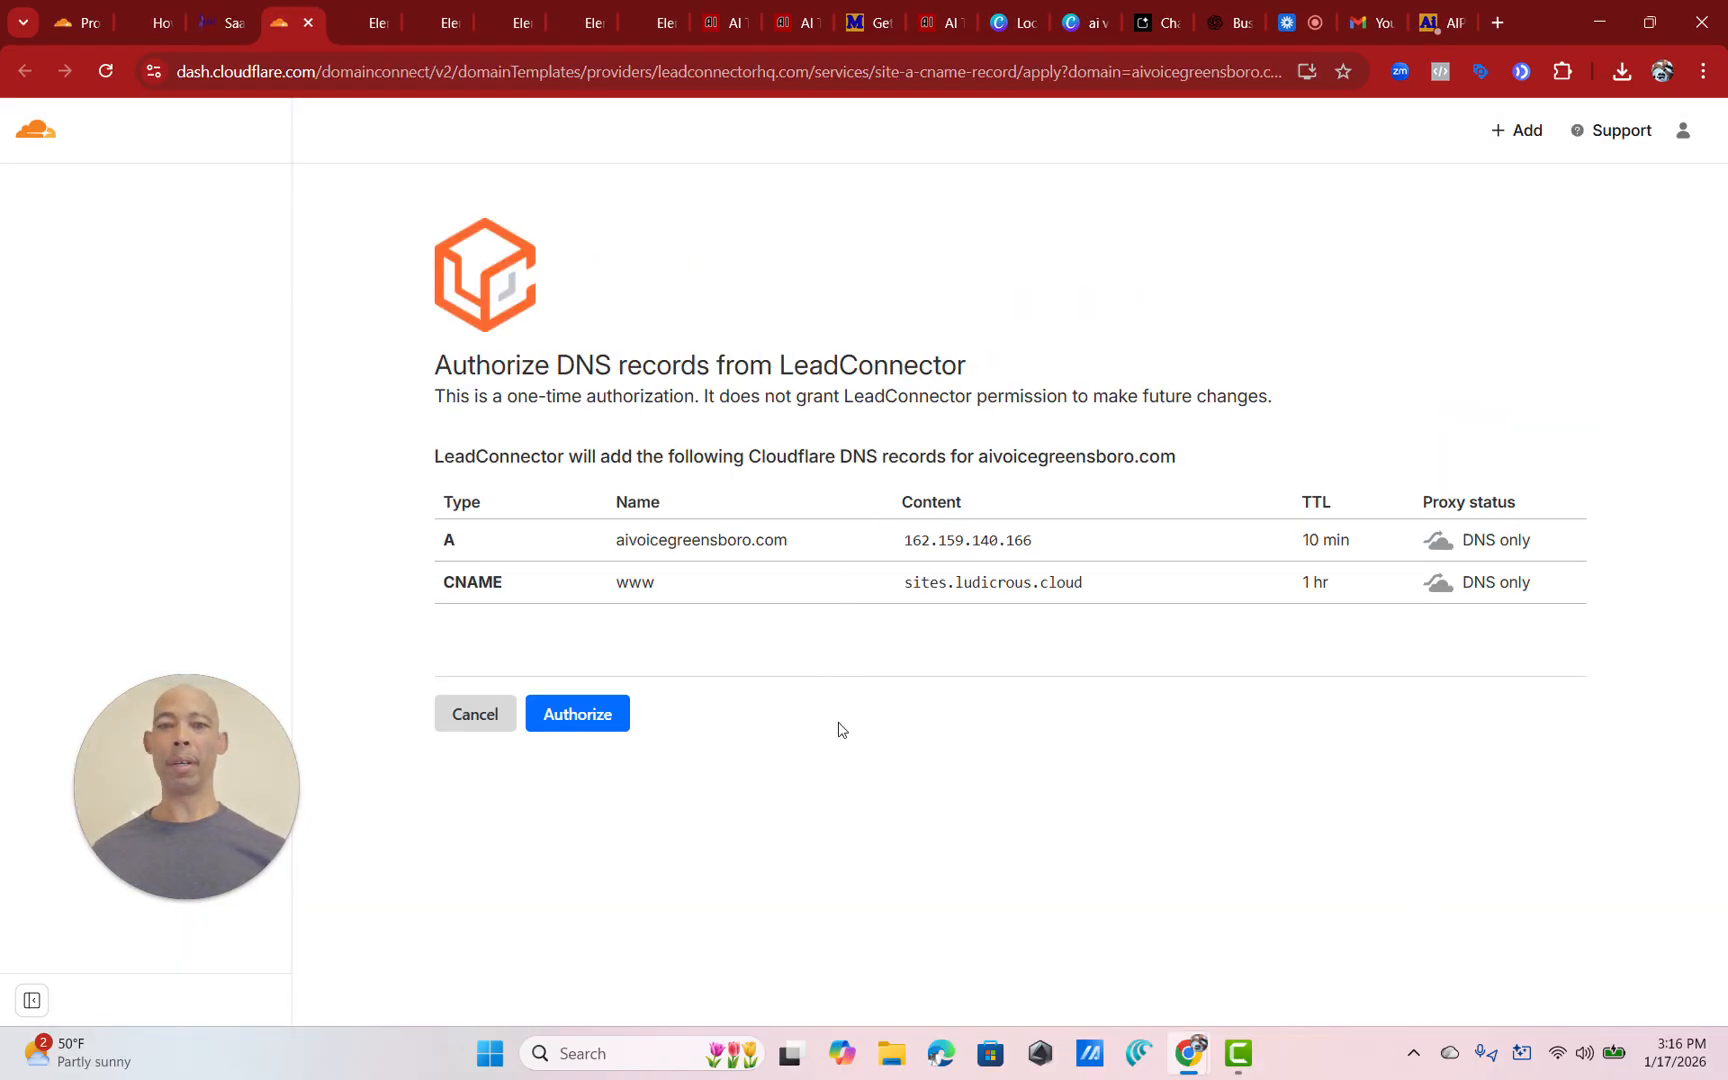
pyautogui.click(580, 713)
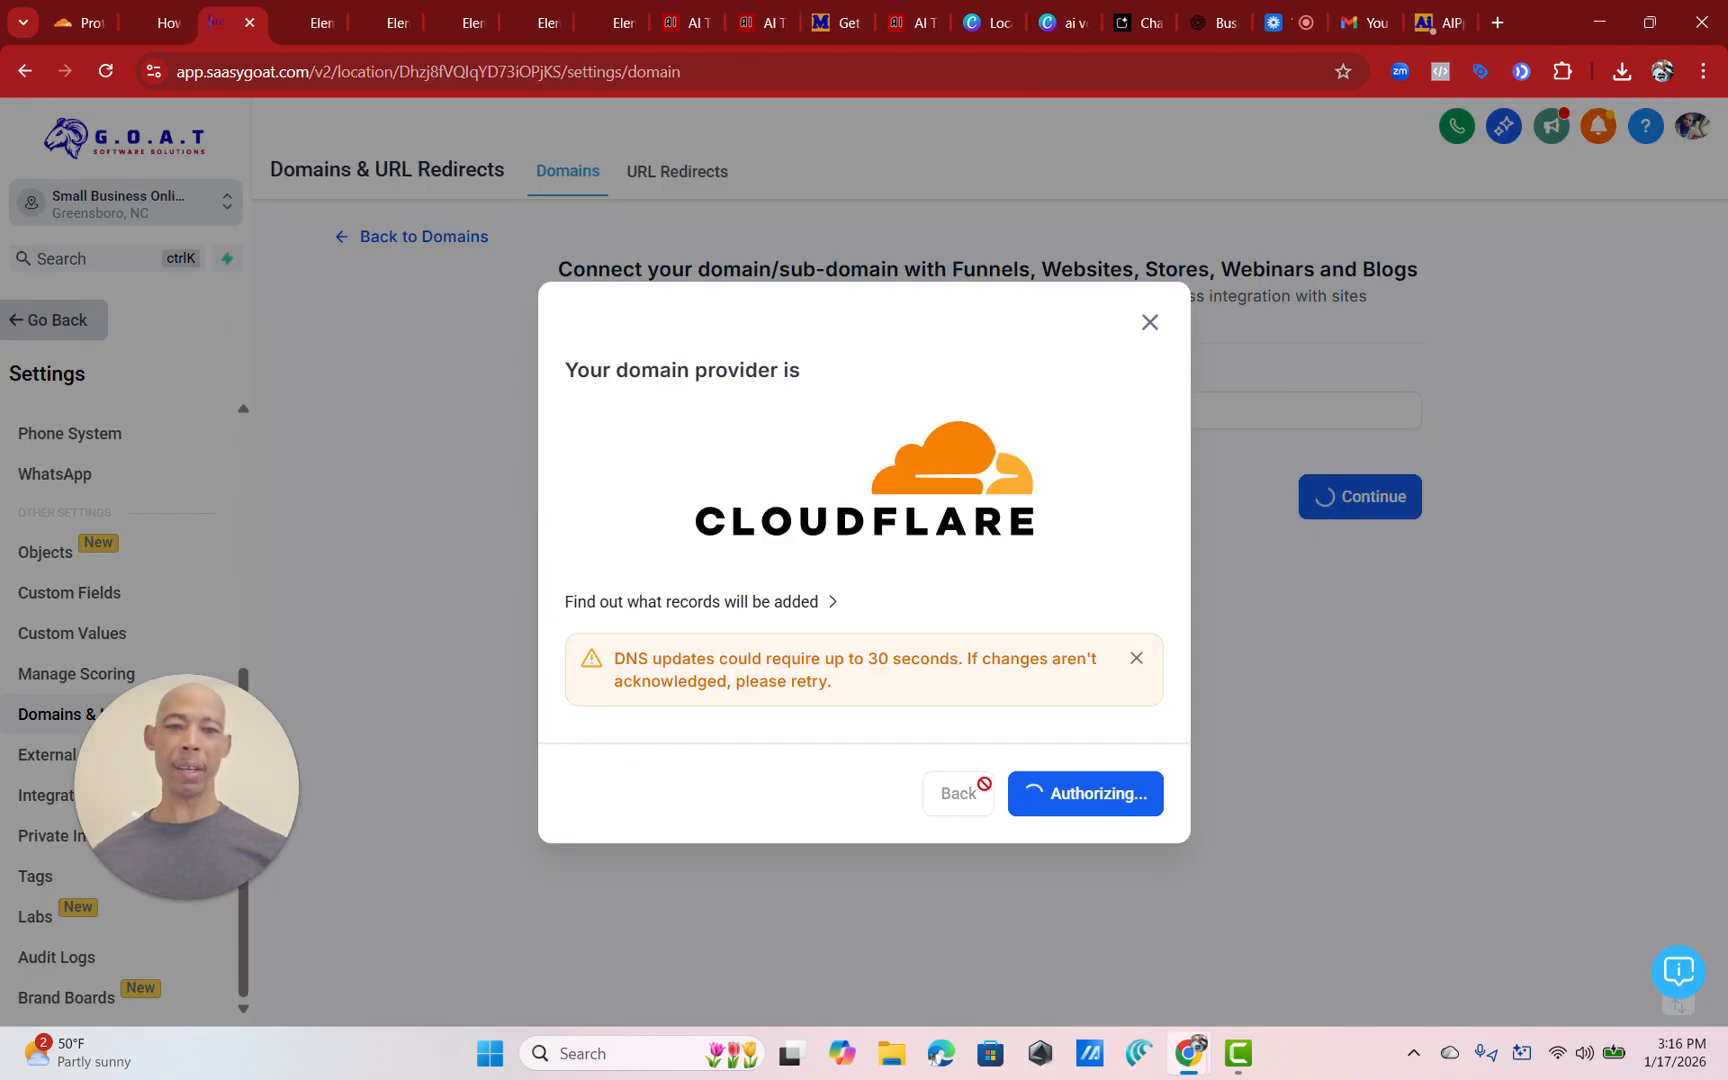
pyautogui.click(77, 25)
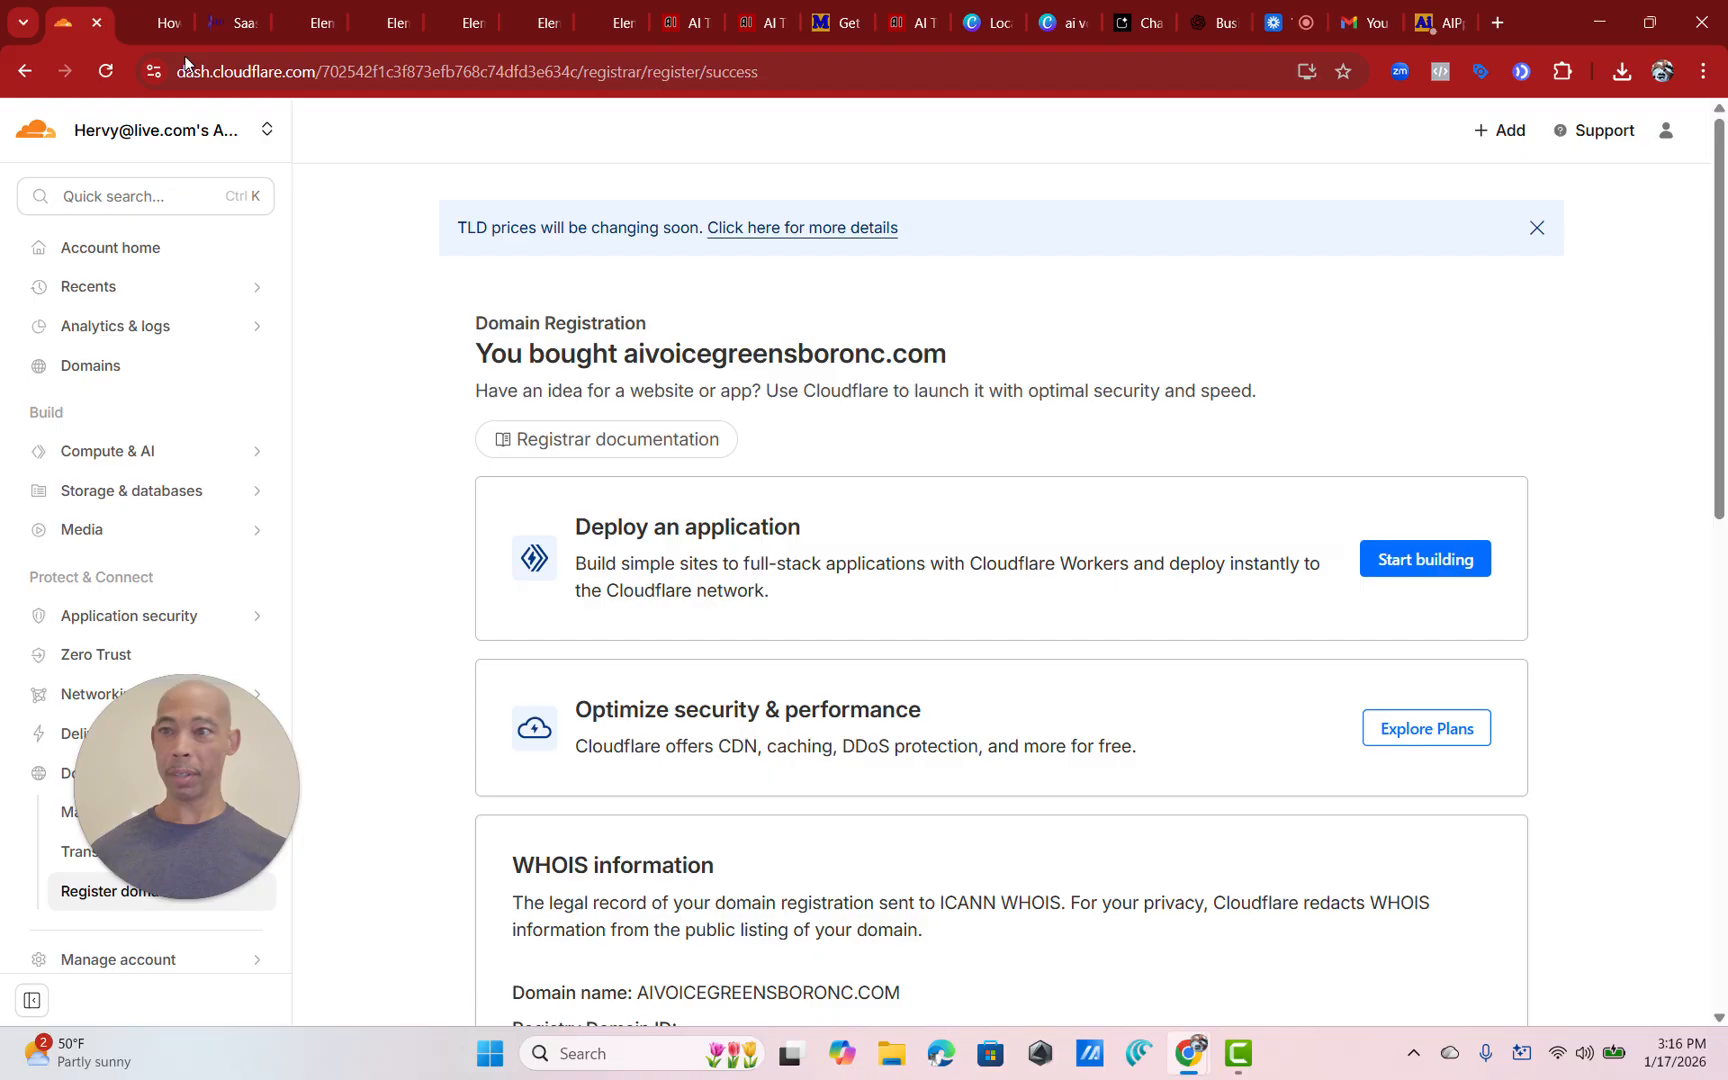
pyautogui.click(205, 22)
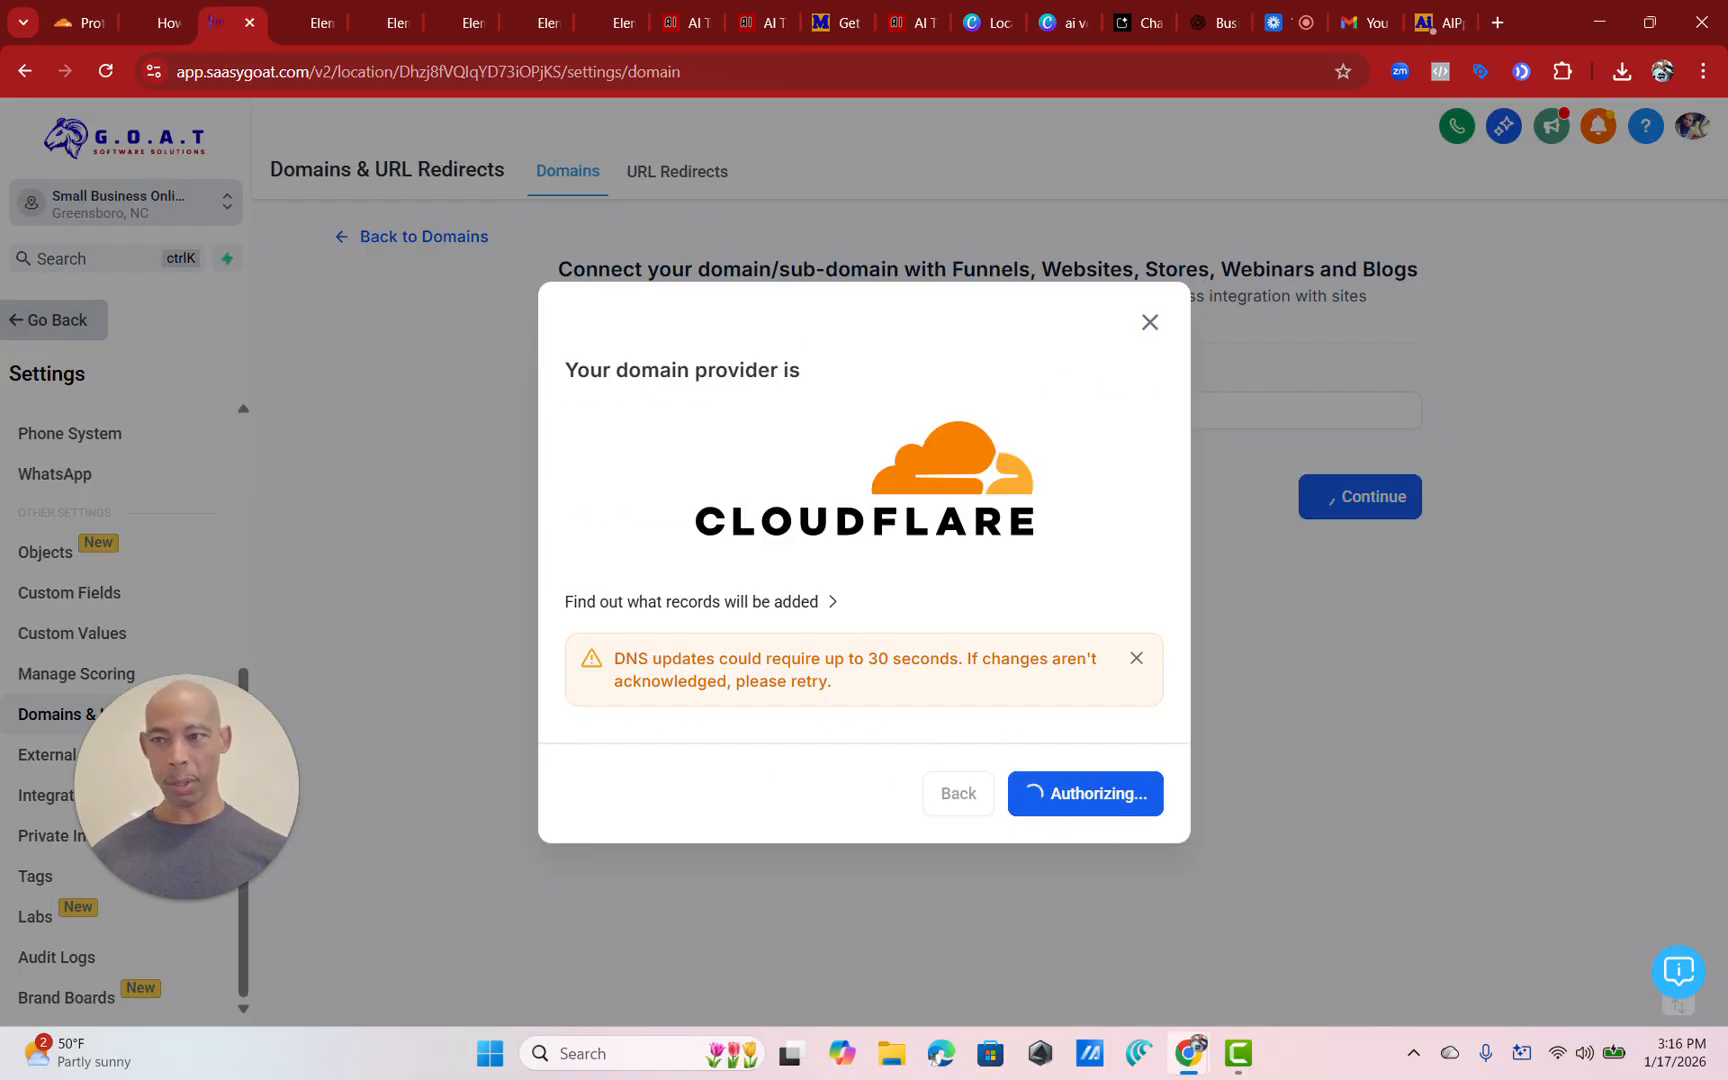
pyautogui.click(70, 22)
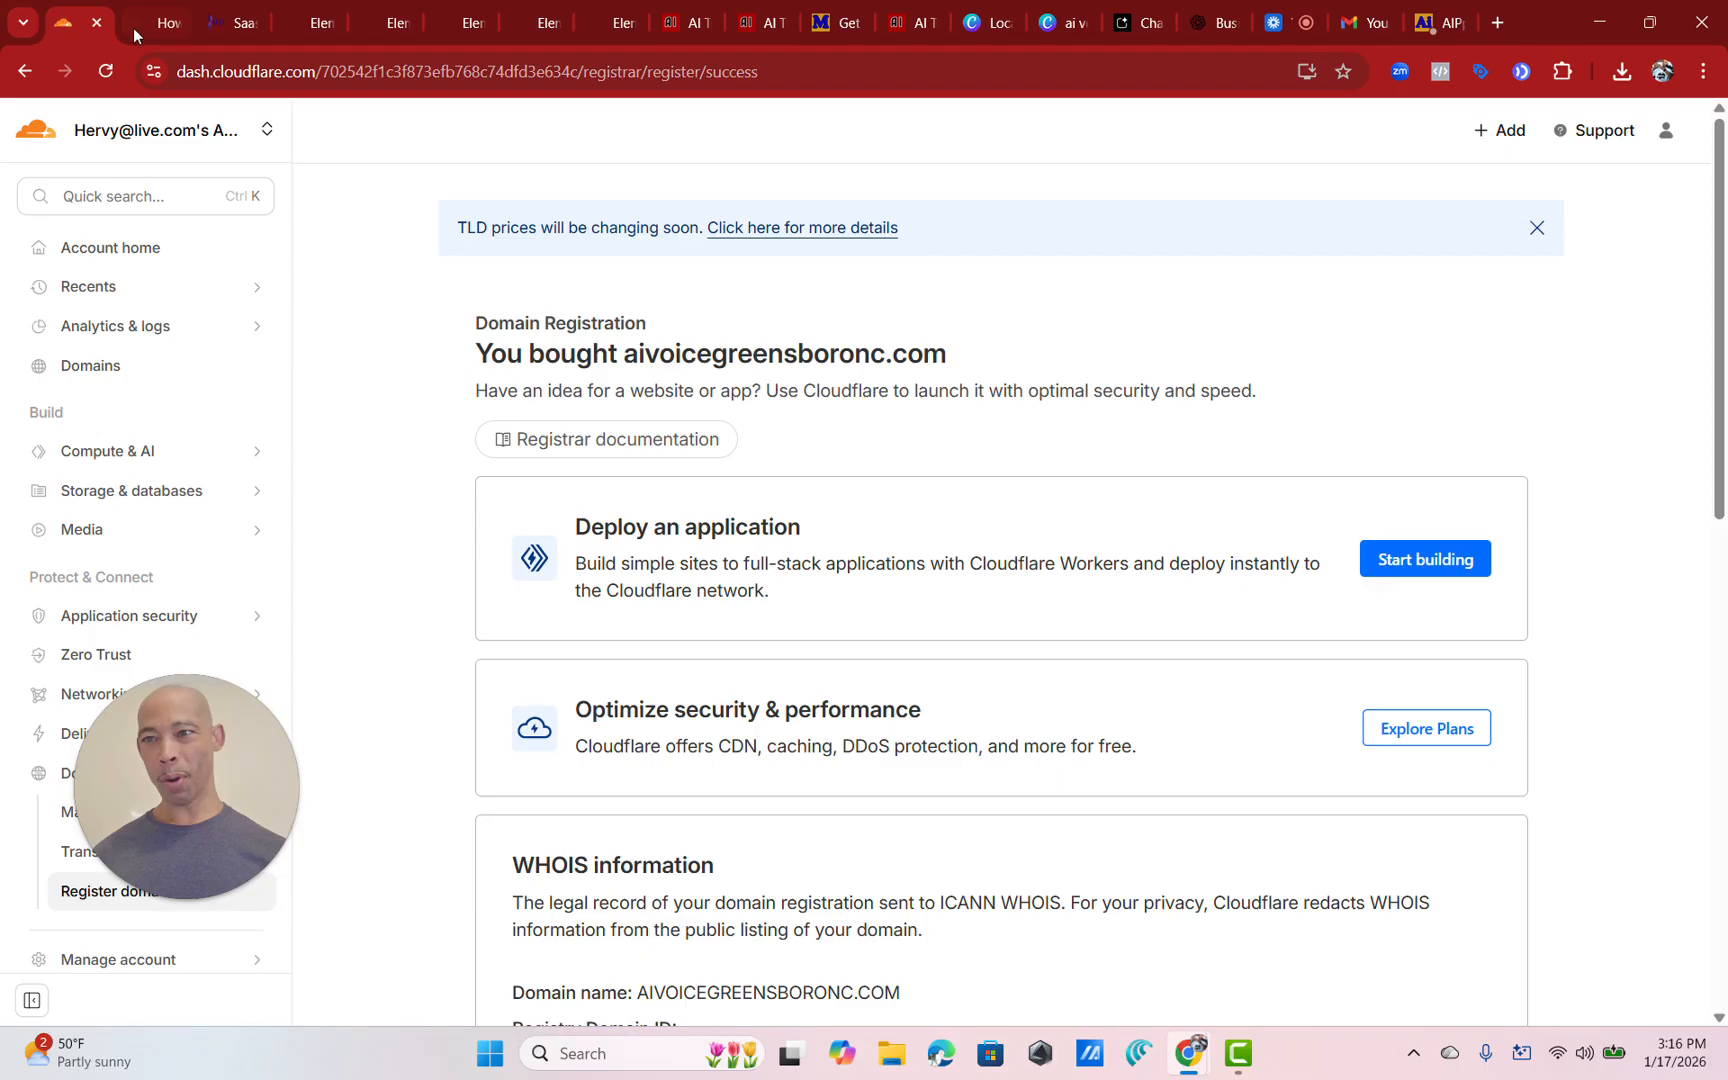
pyautogui.click(142, 23)
pyautogui.click(78, 18)
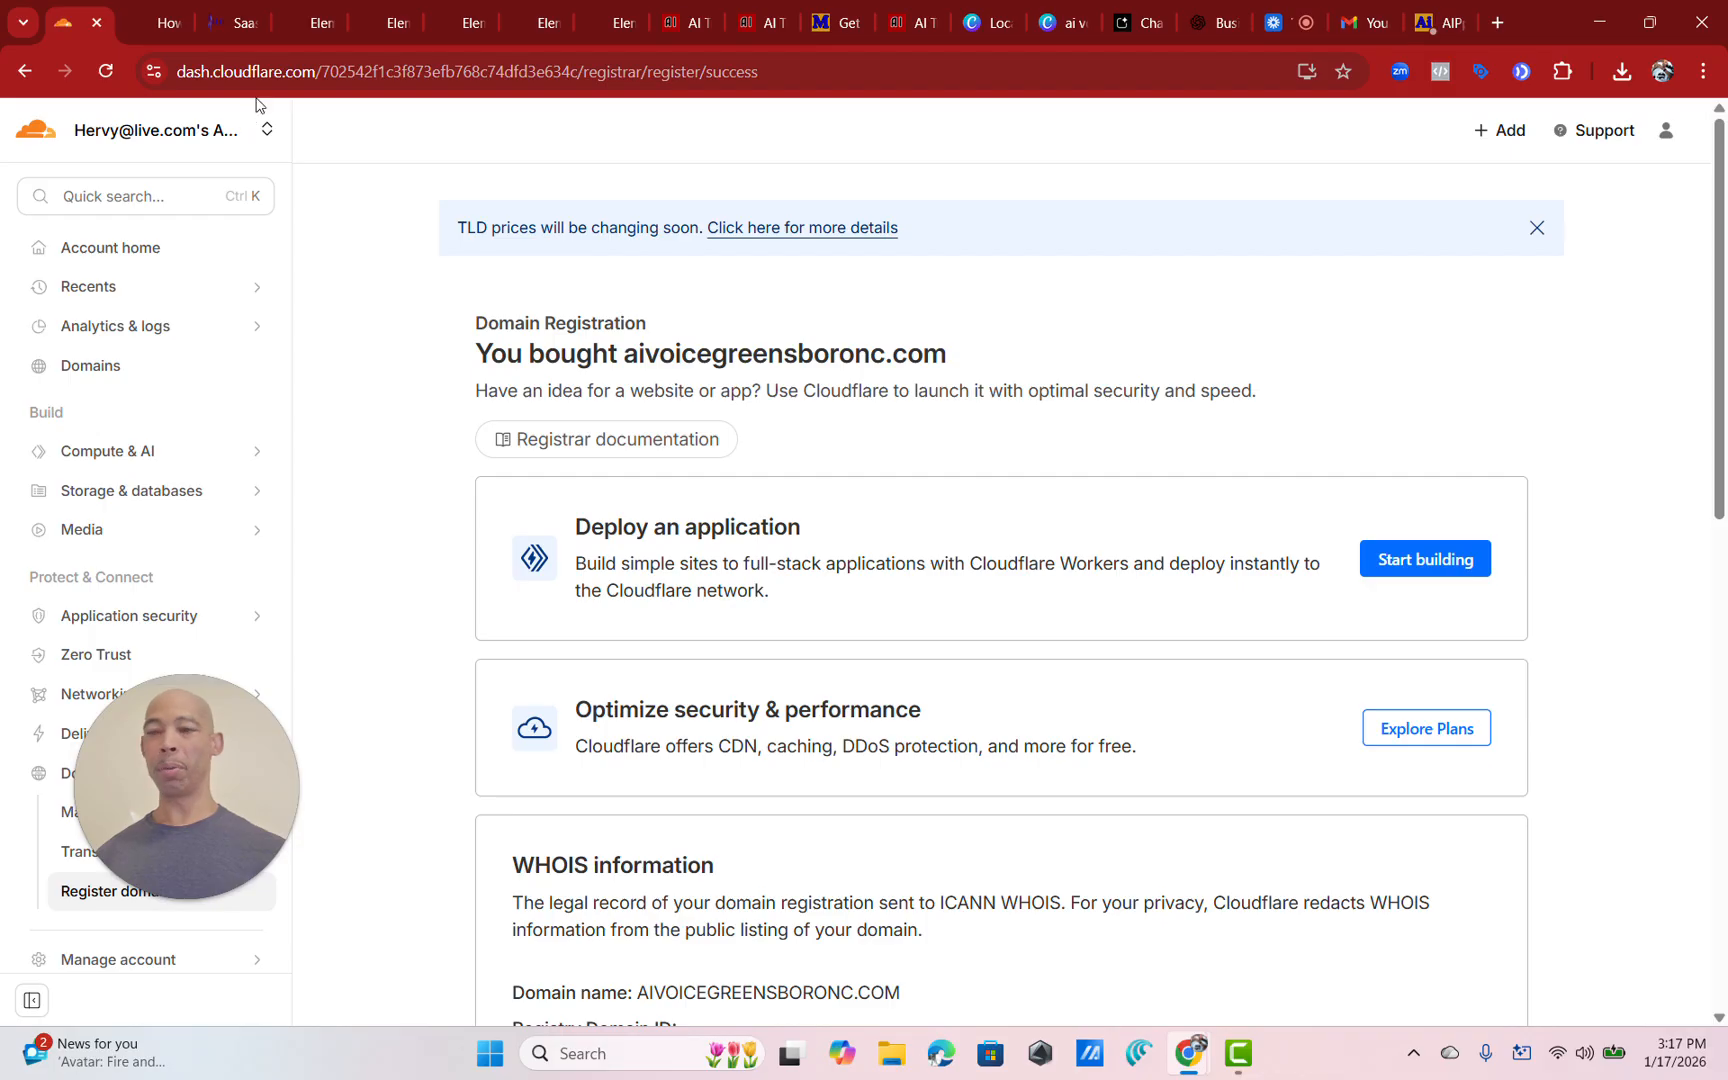
# Return to the G.O.A.T. domain connection settings and retry the Cloudflare authorization.
pyautogui.click(212, 23)
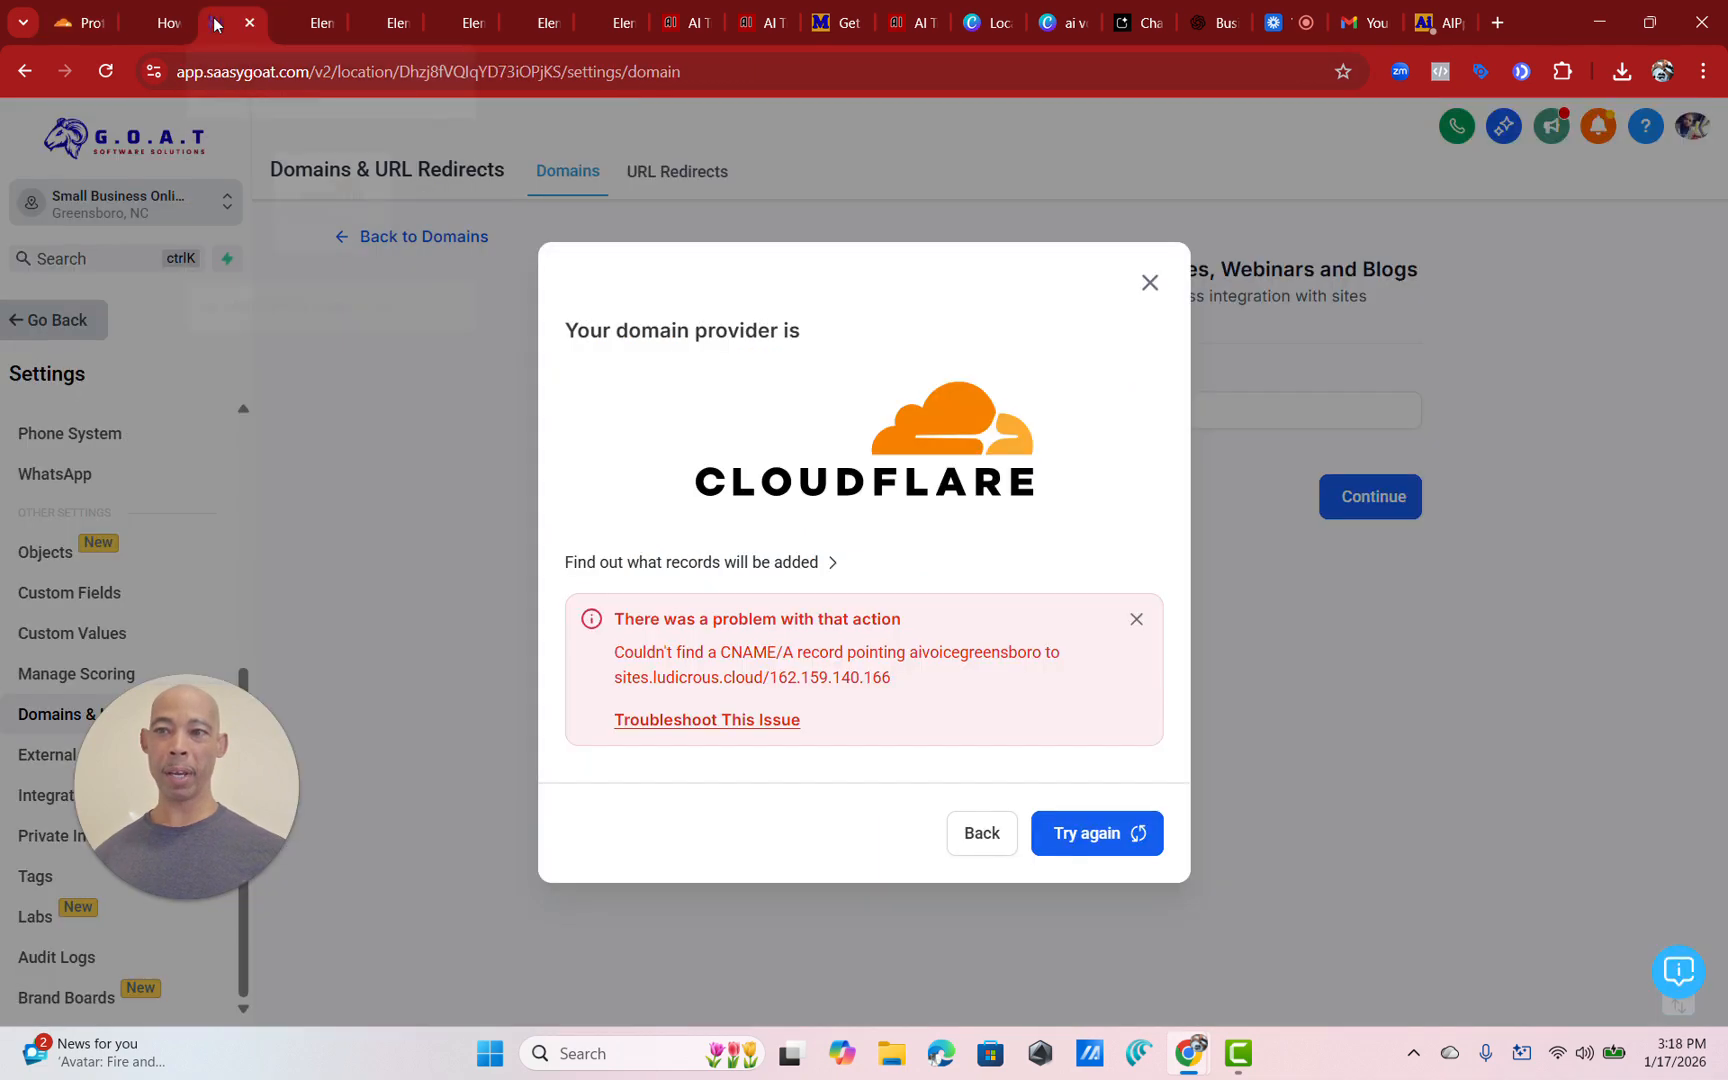
pyautogui.click(1100, 834)
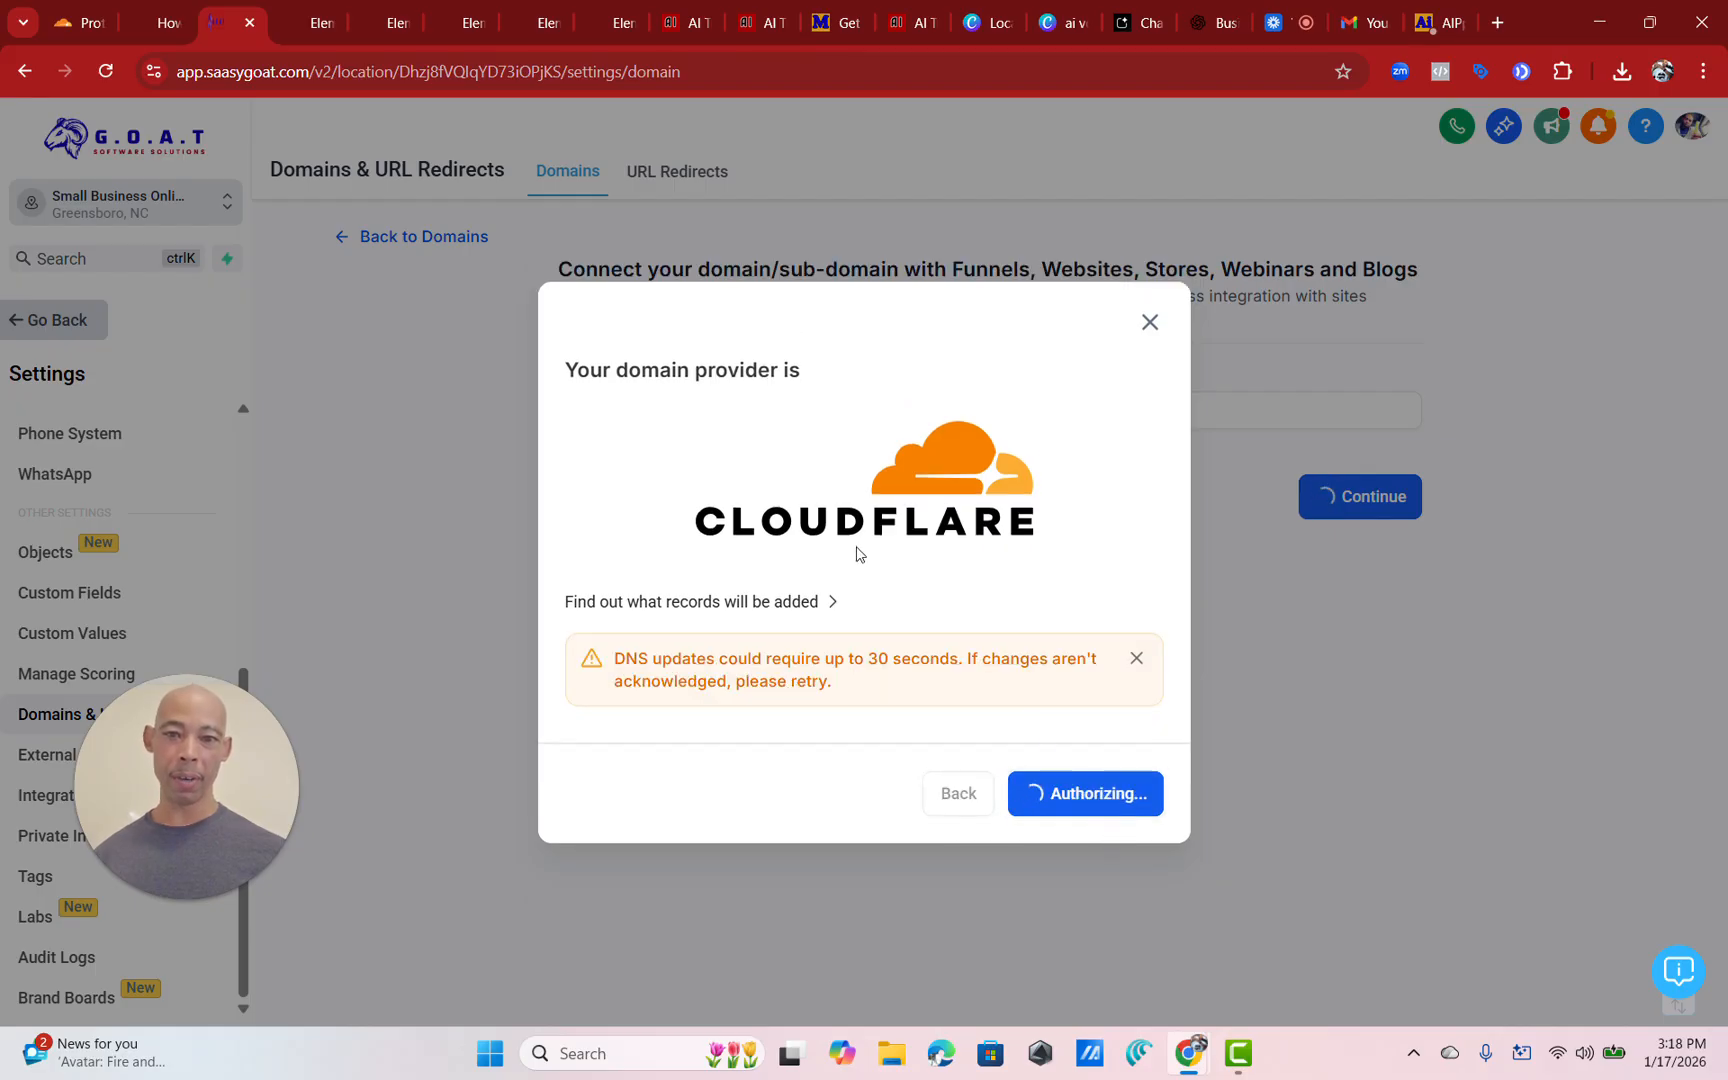
# Switch to Cloudflare and check the DNS records of aivoicegreensboro.com in domain management.
pyautogui.click(76, 24)
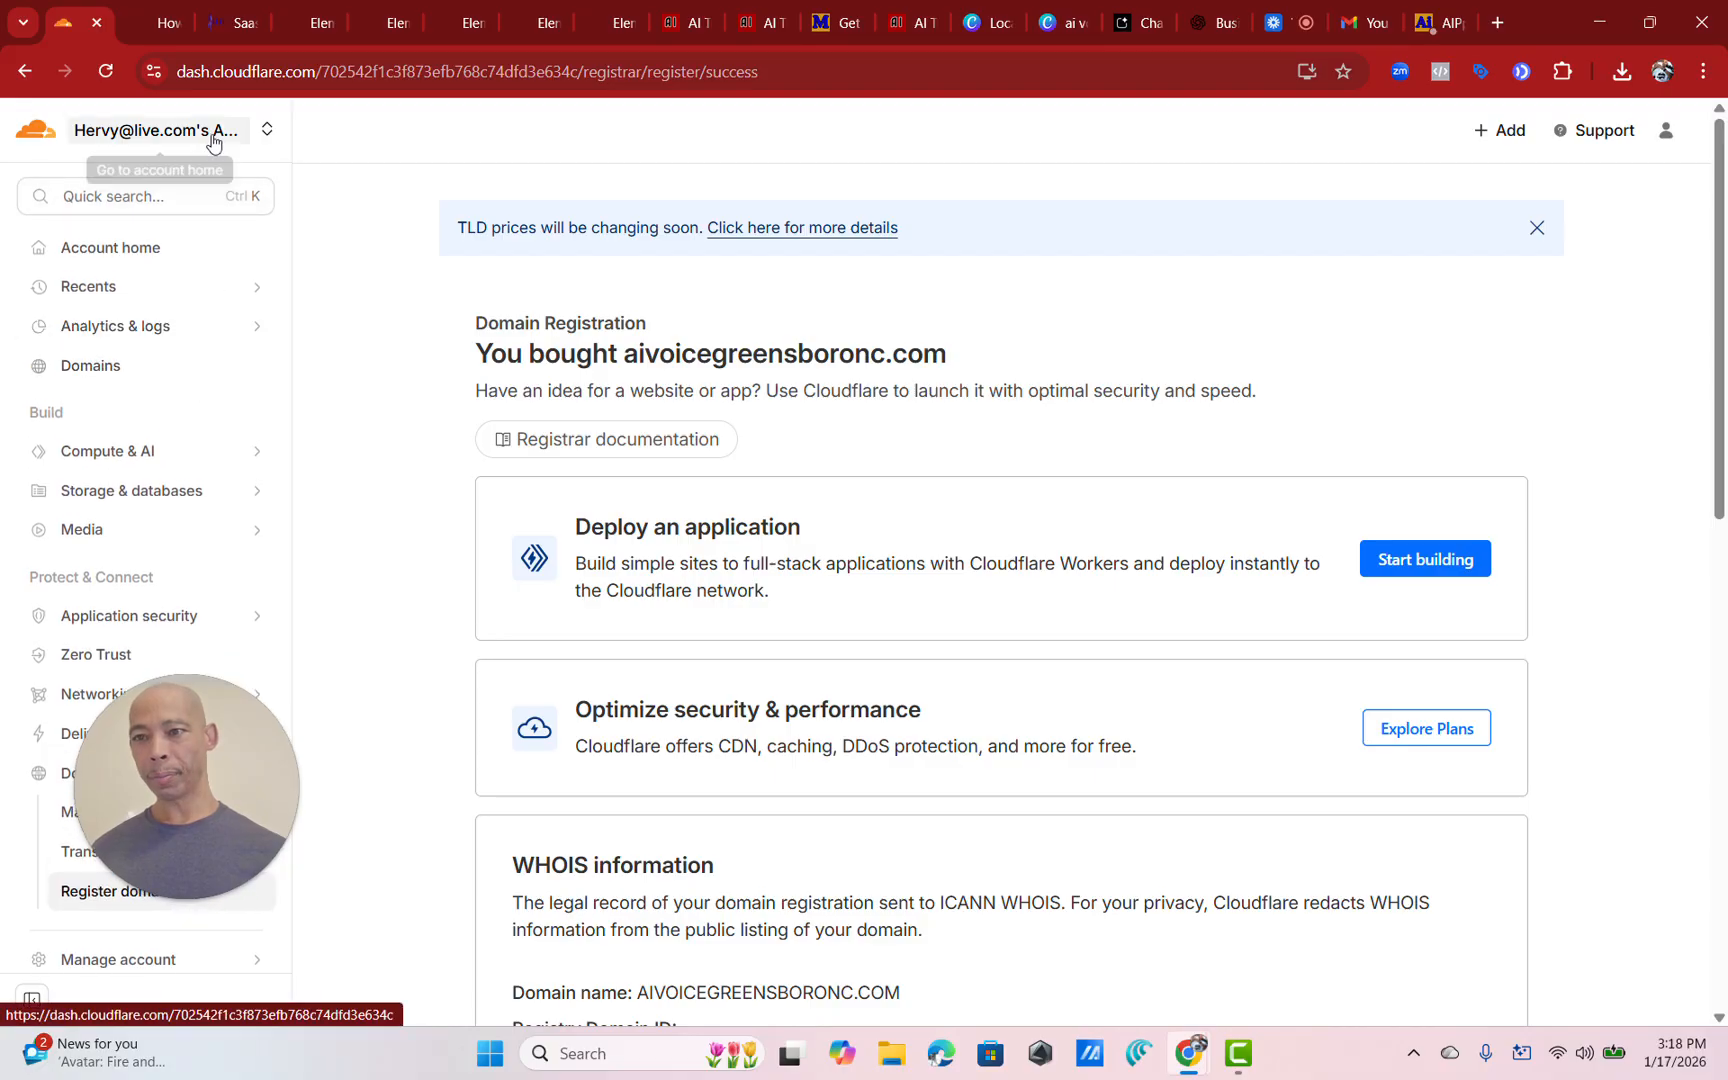
pyautogui.click(129, 375)
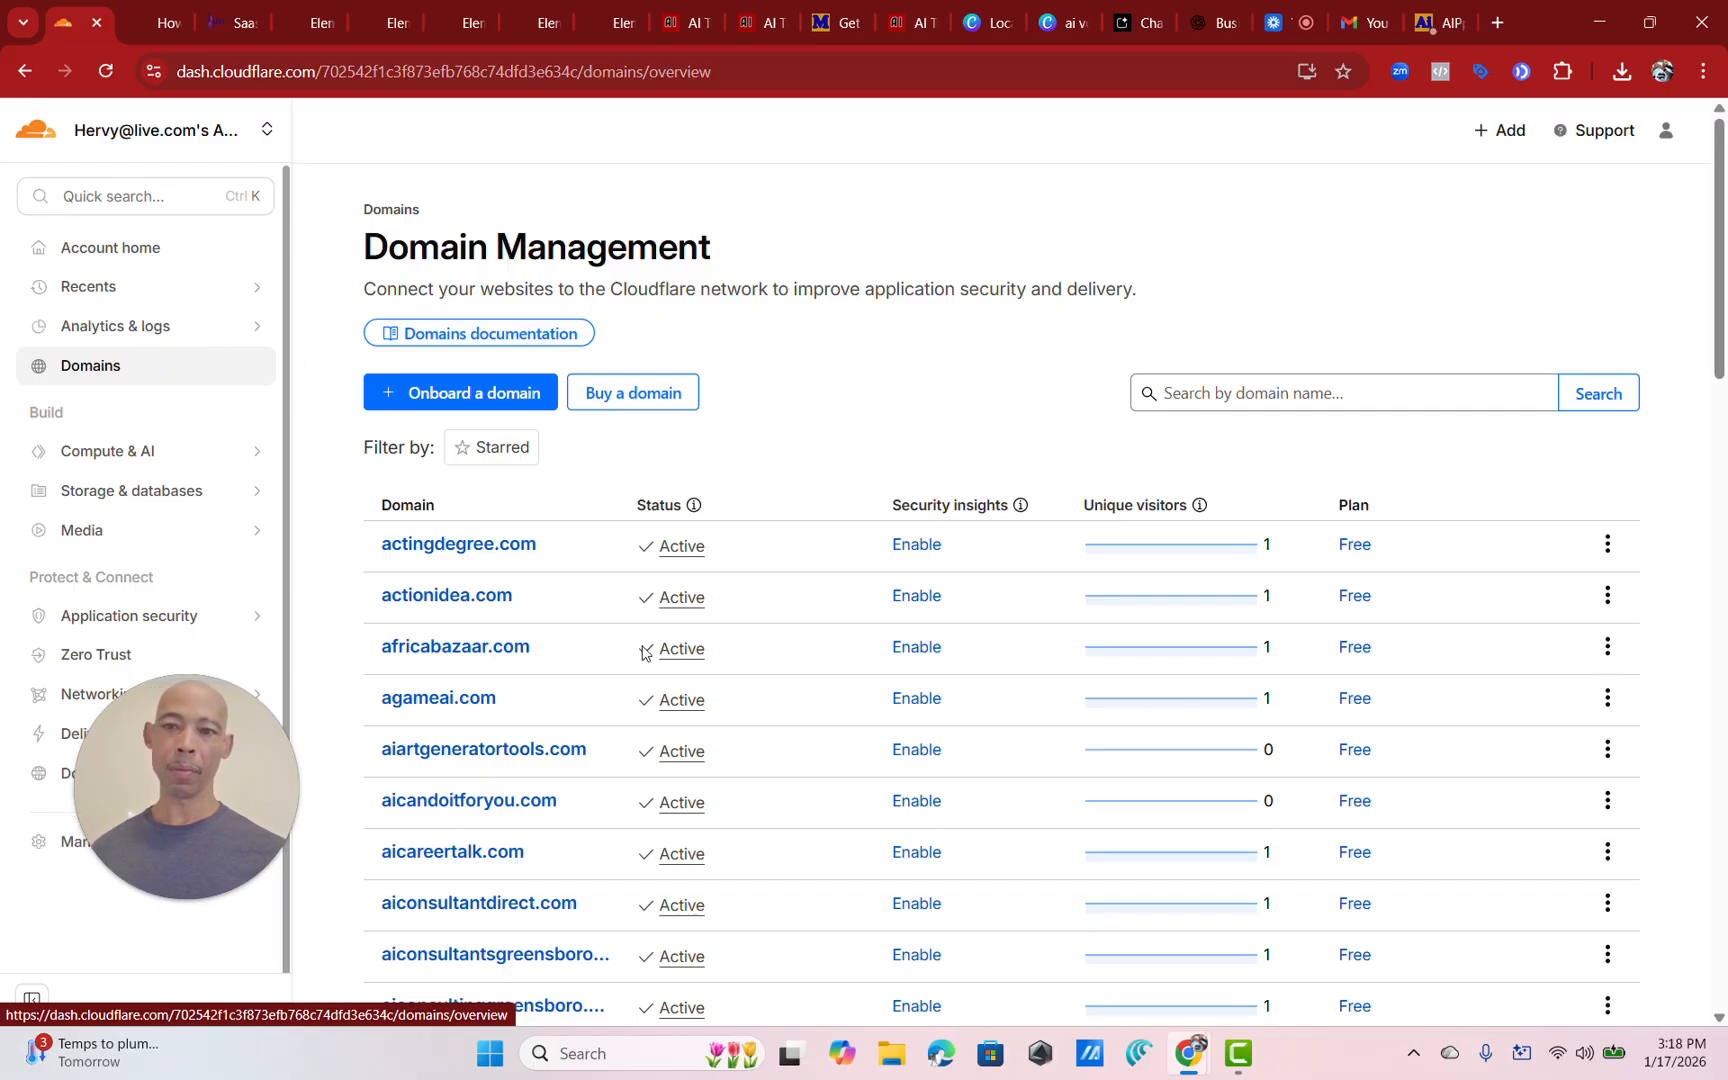
pyautogui.scroll(-10, 643, 652)
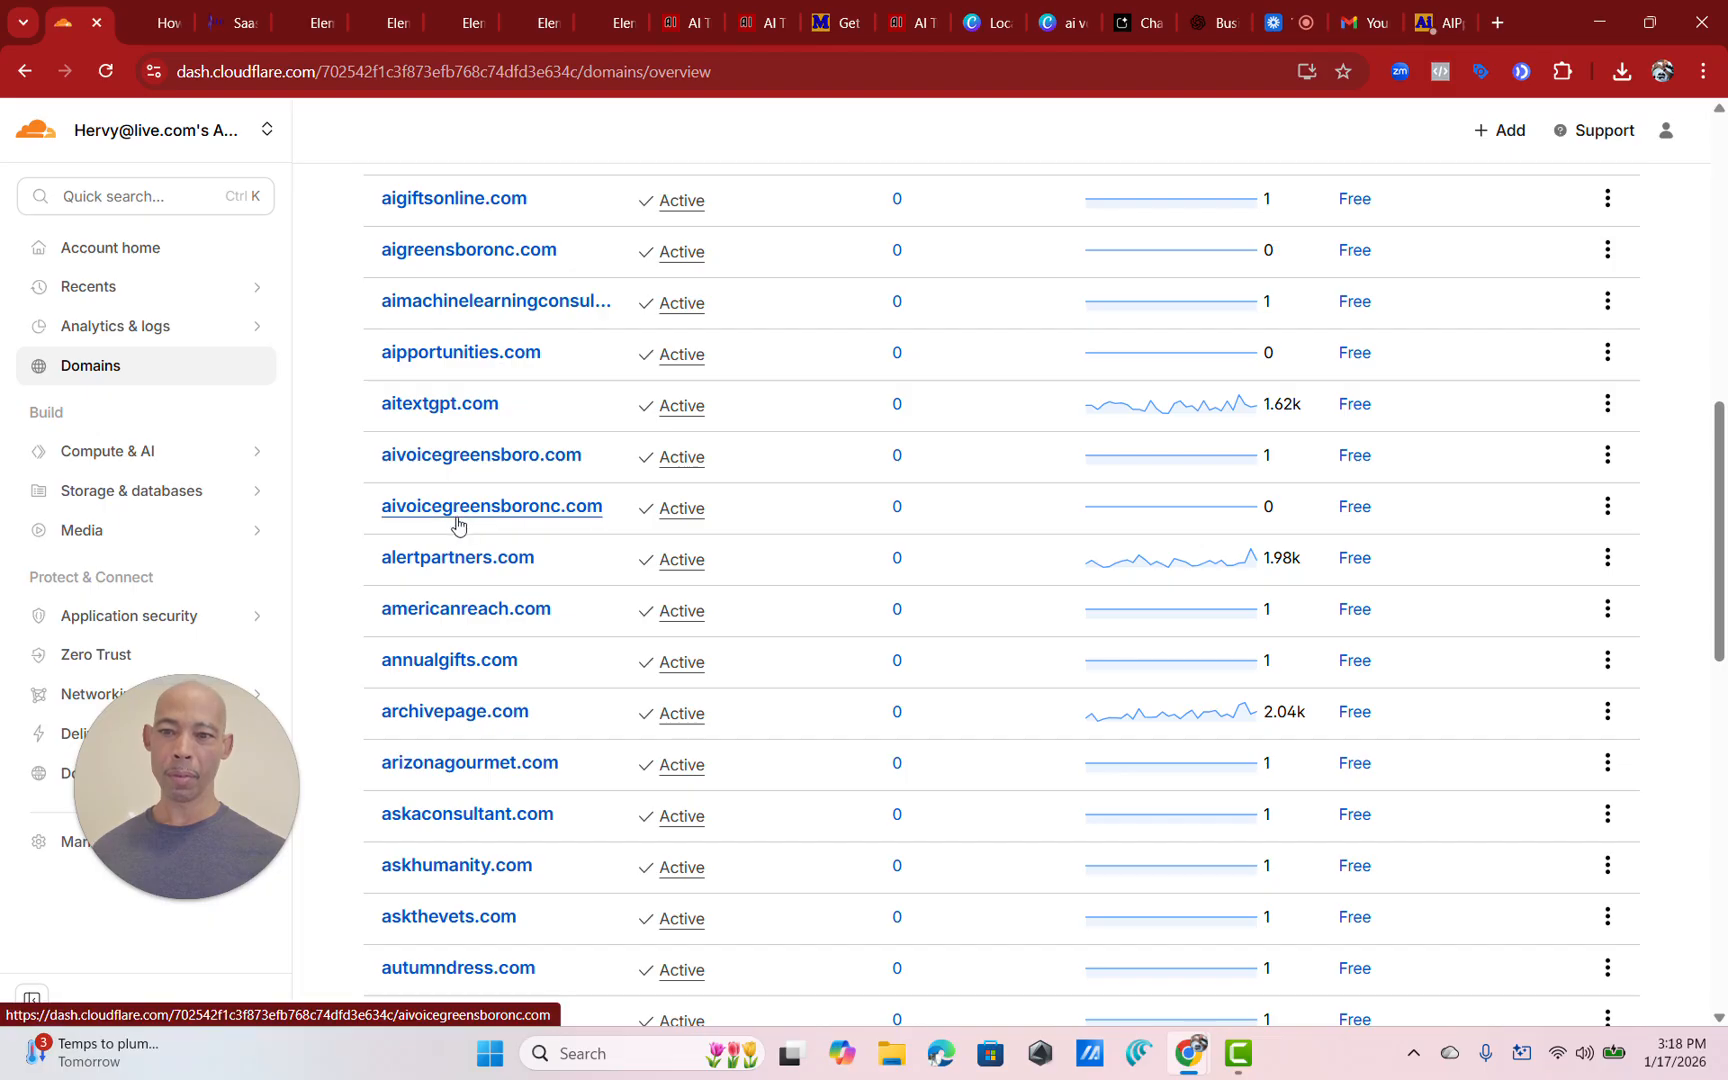
pyautogui.click(467, 457)
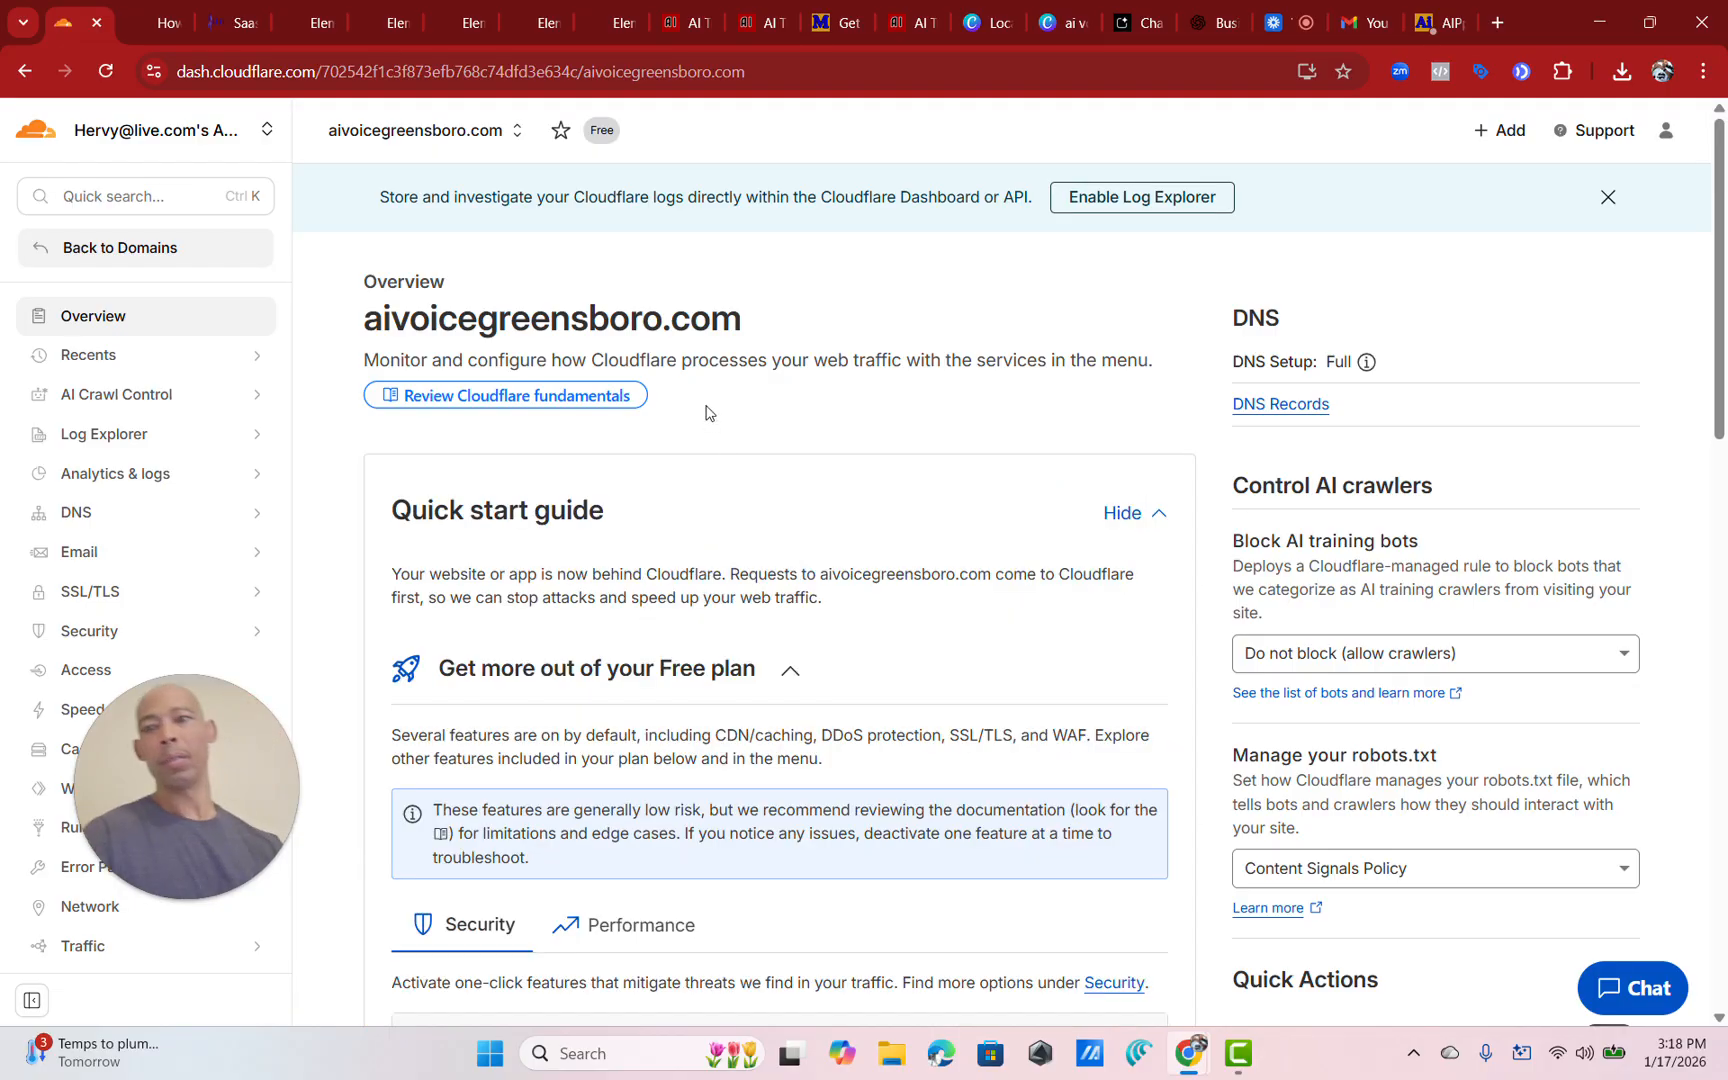
pyautogui.click(1295, 405)
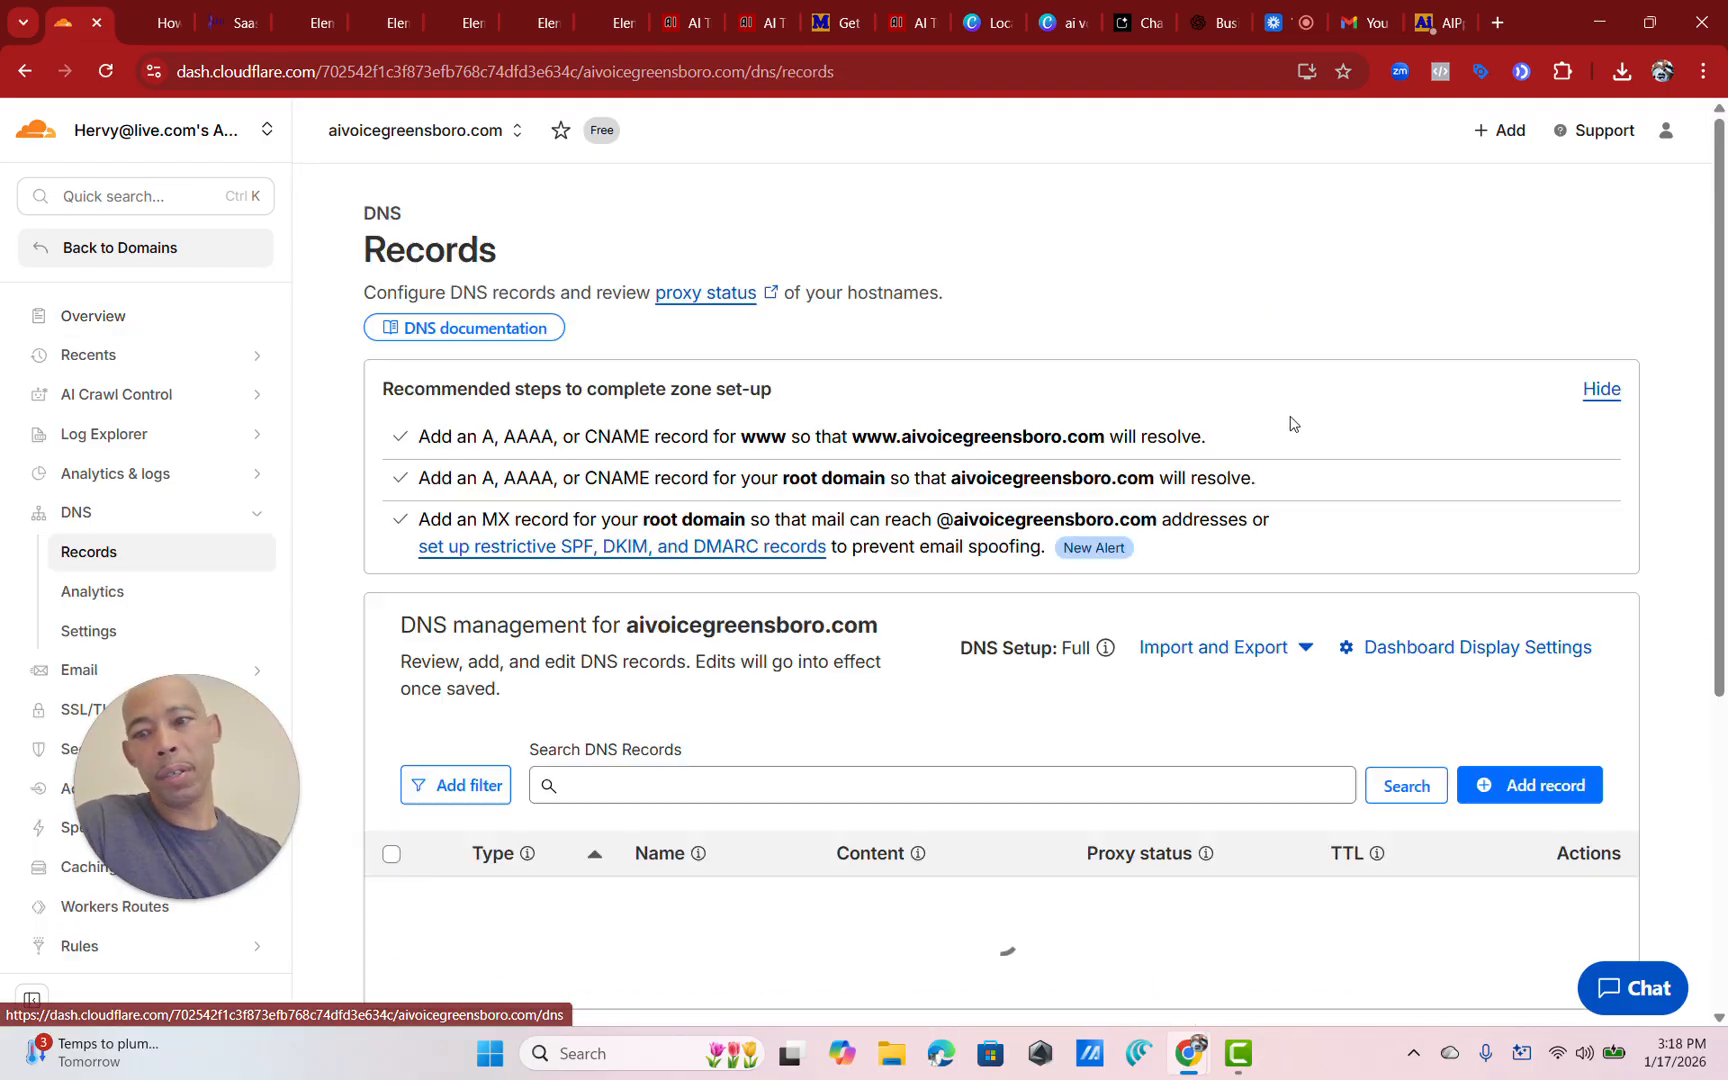
pyautogui.scroll(-3, 1272, 590)
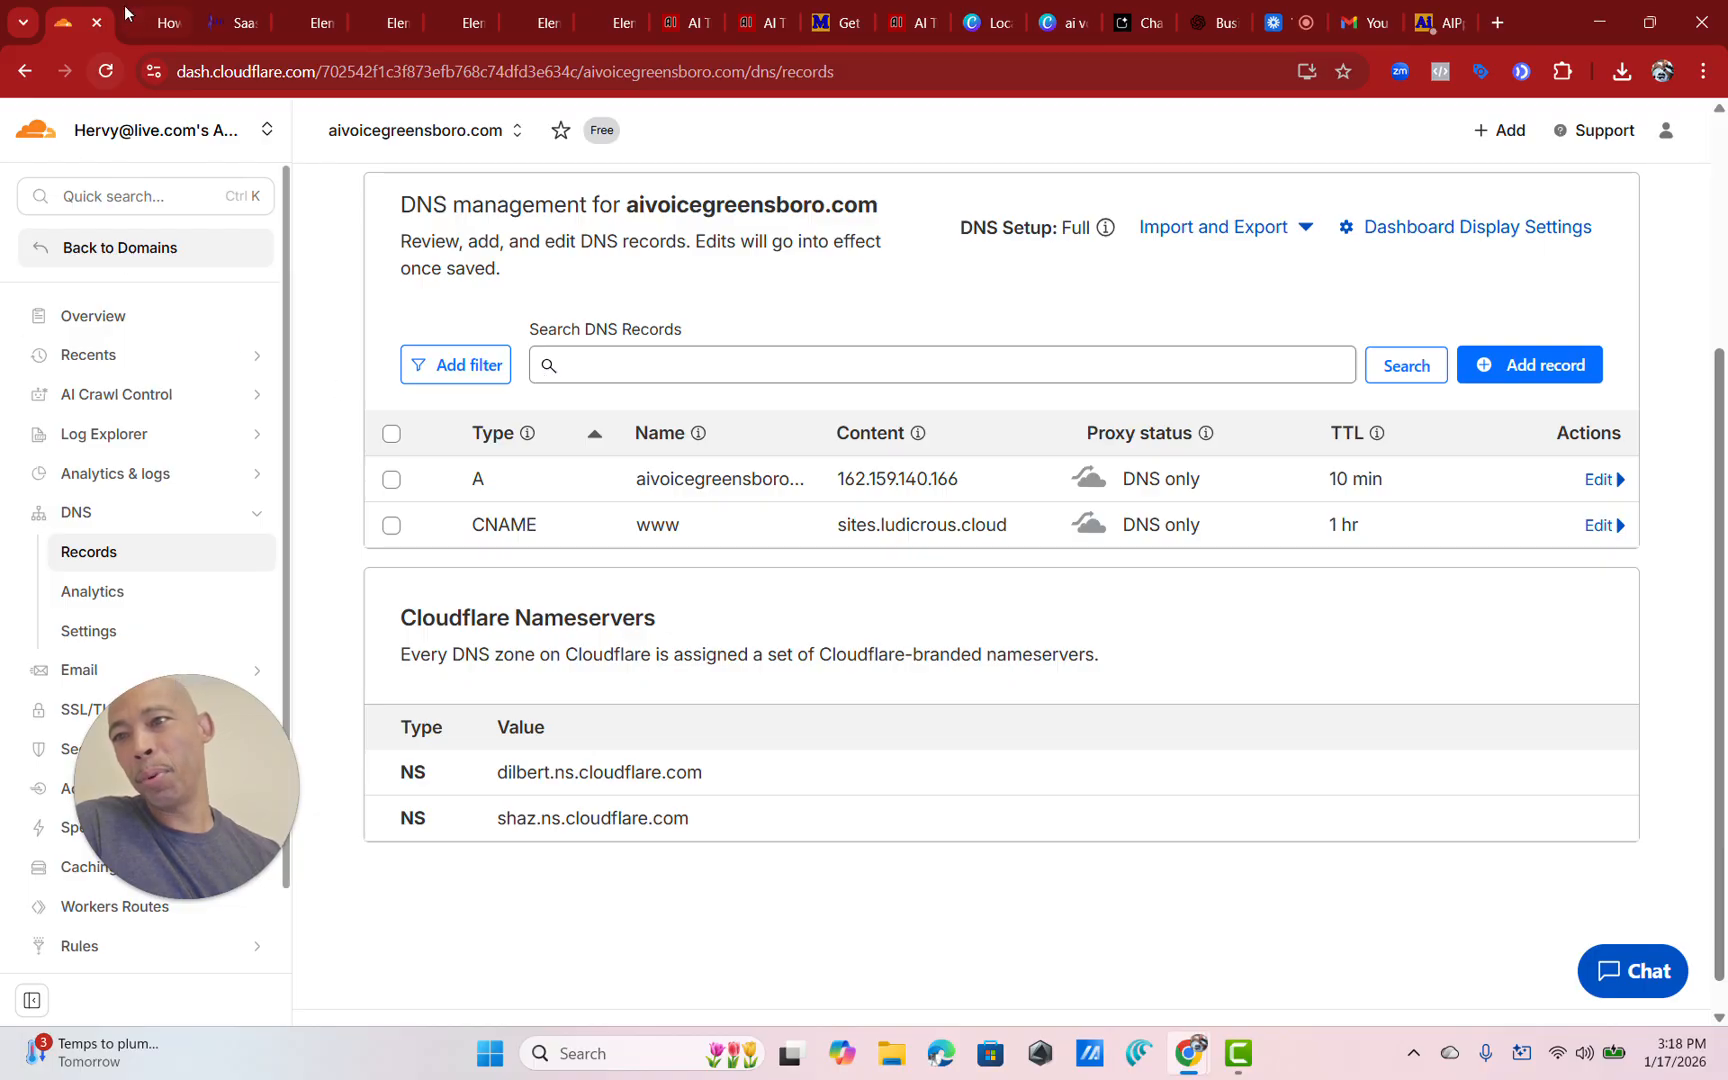
# Back in the G.O.A.T. settings, link the domain to the AI Voice Funnel Copy funnel with Video Sales Page as default page and finish.
pyautogui.click(228, 22)
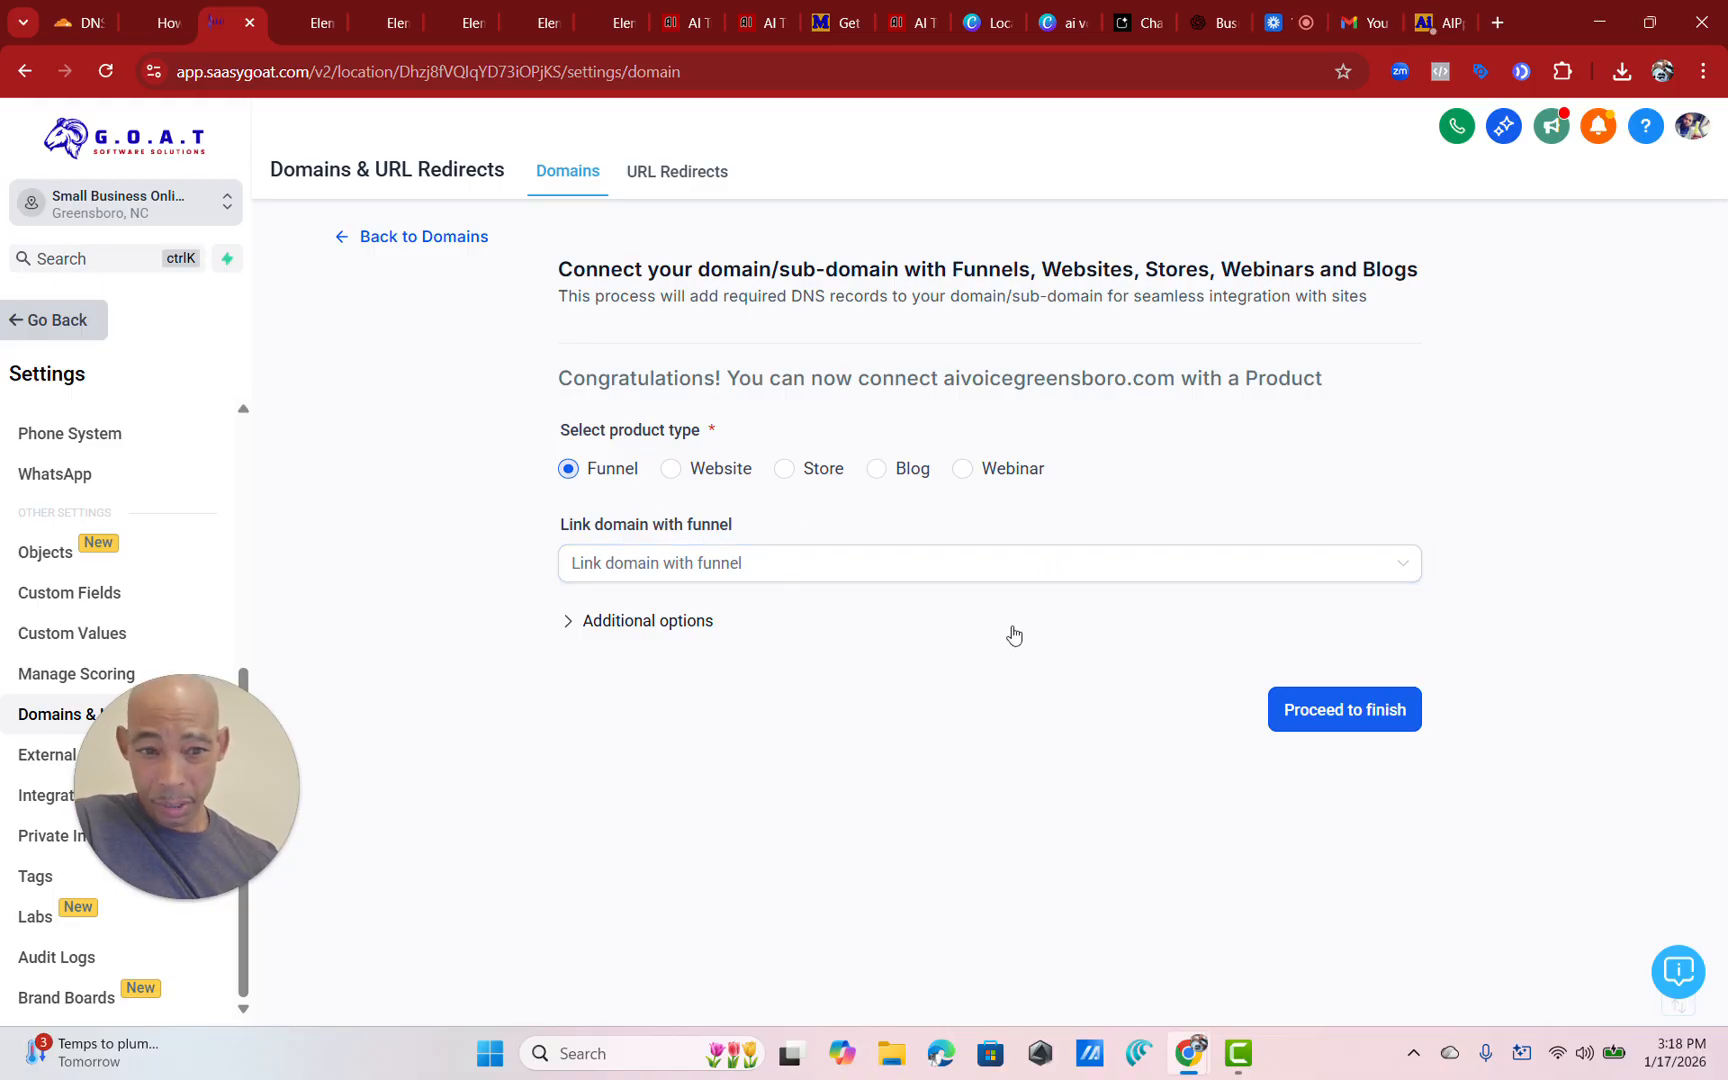
pyautogui.click(1121, 567)
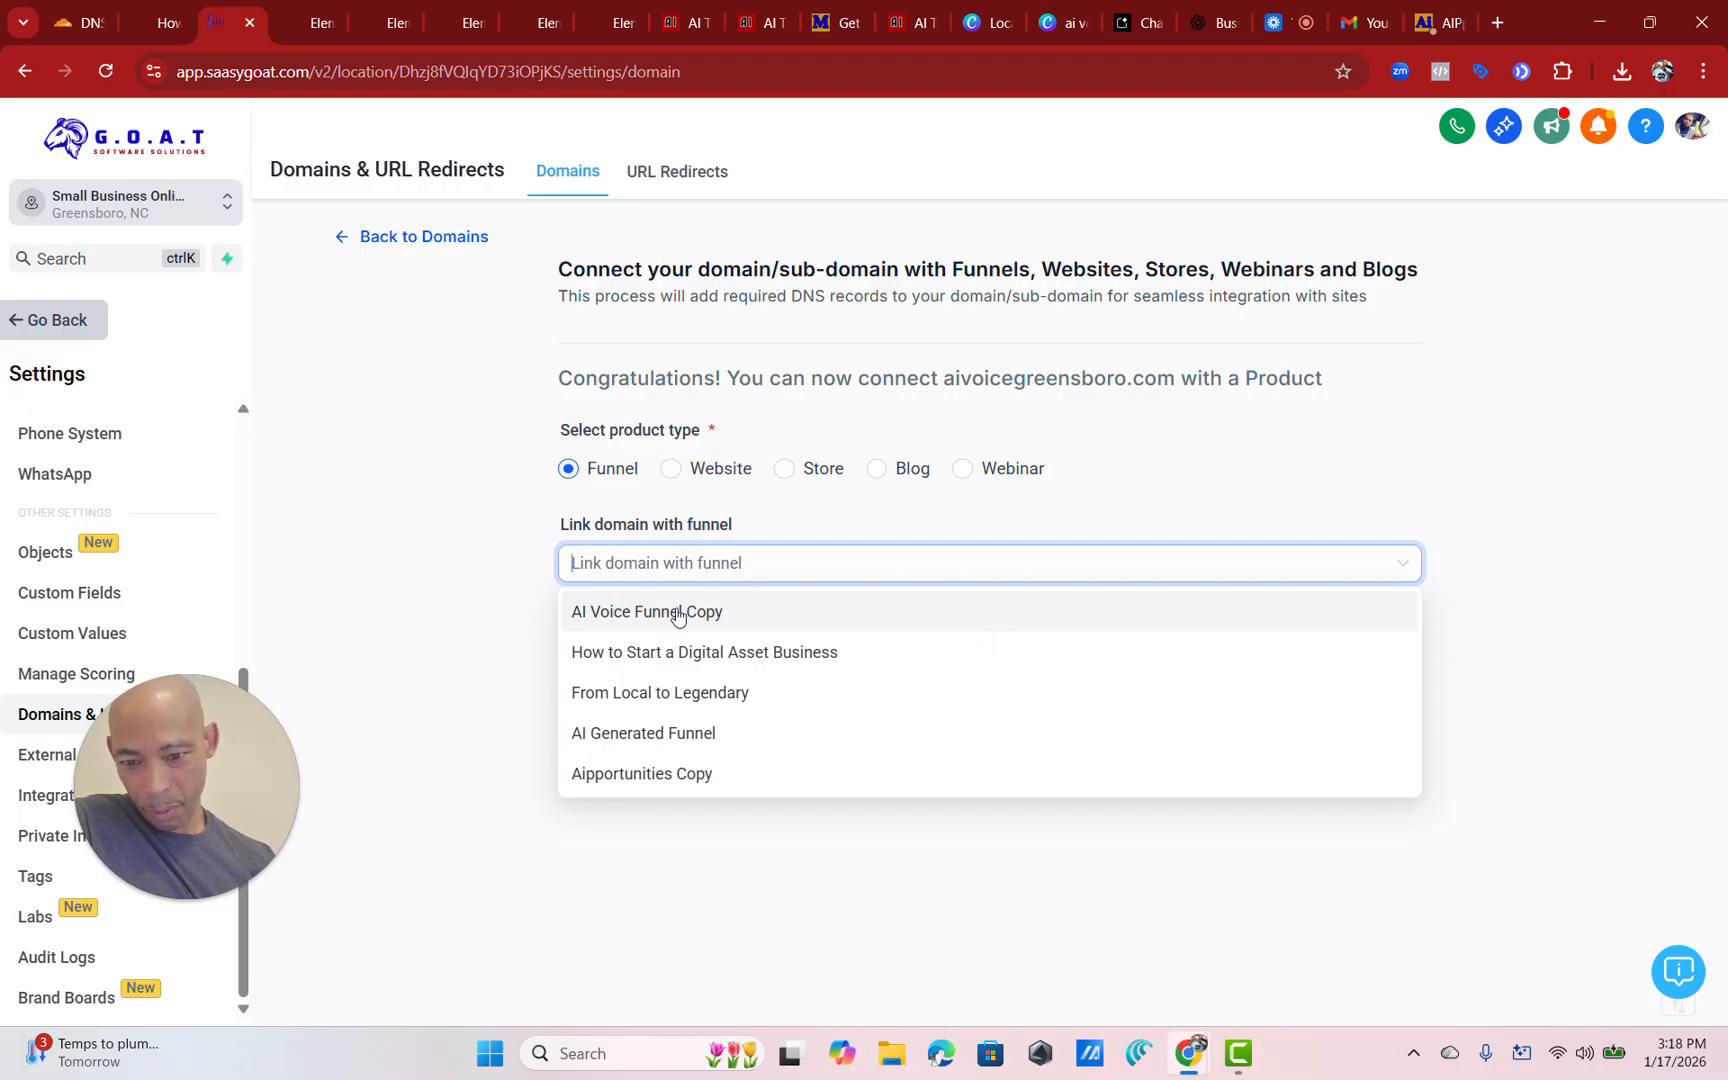
pyautogui.click(678, 612)
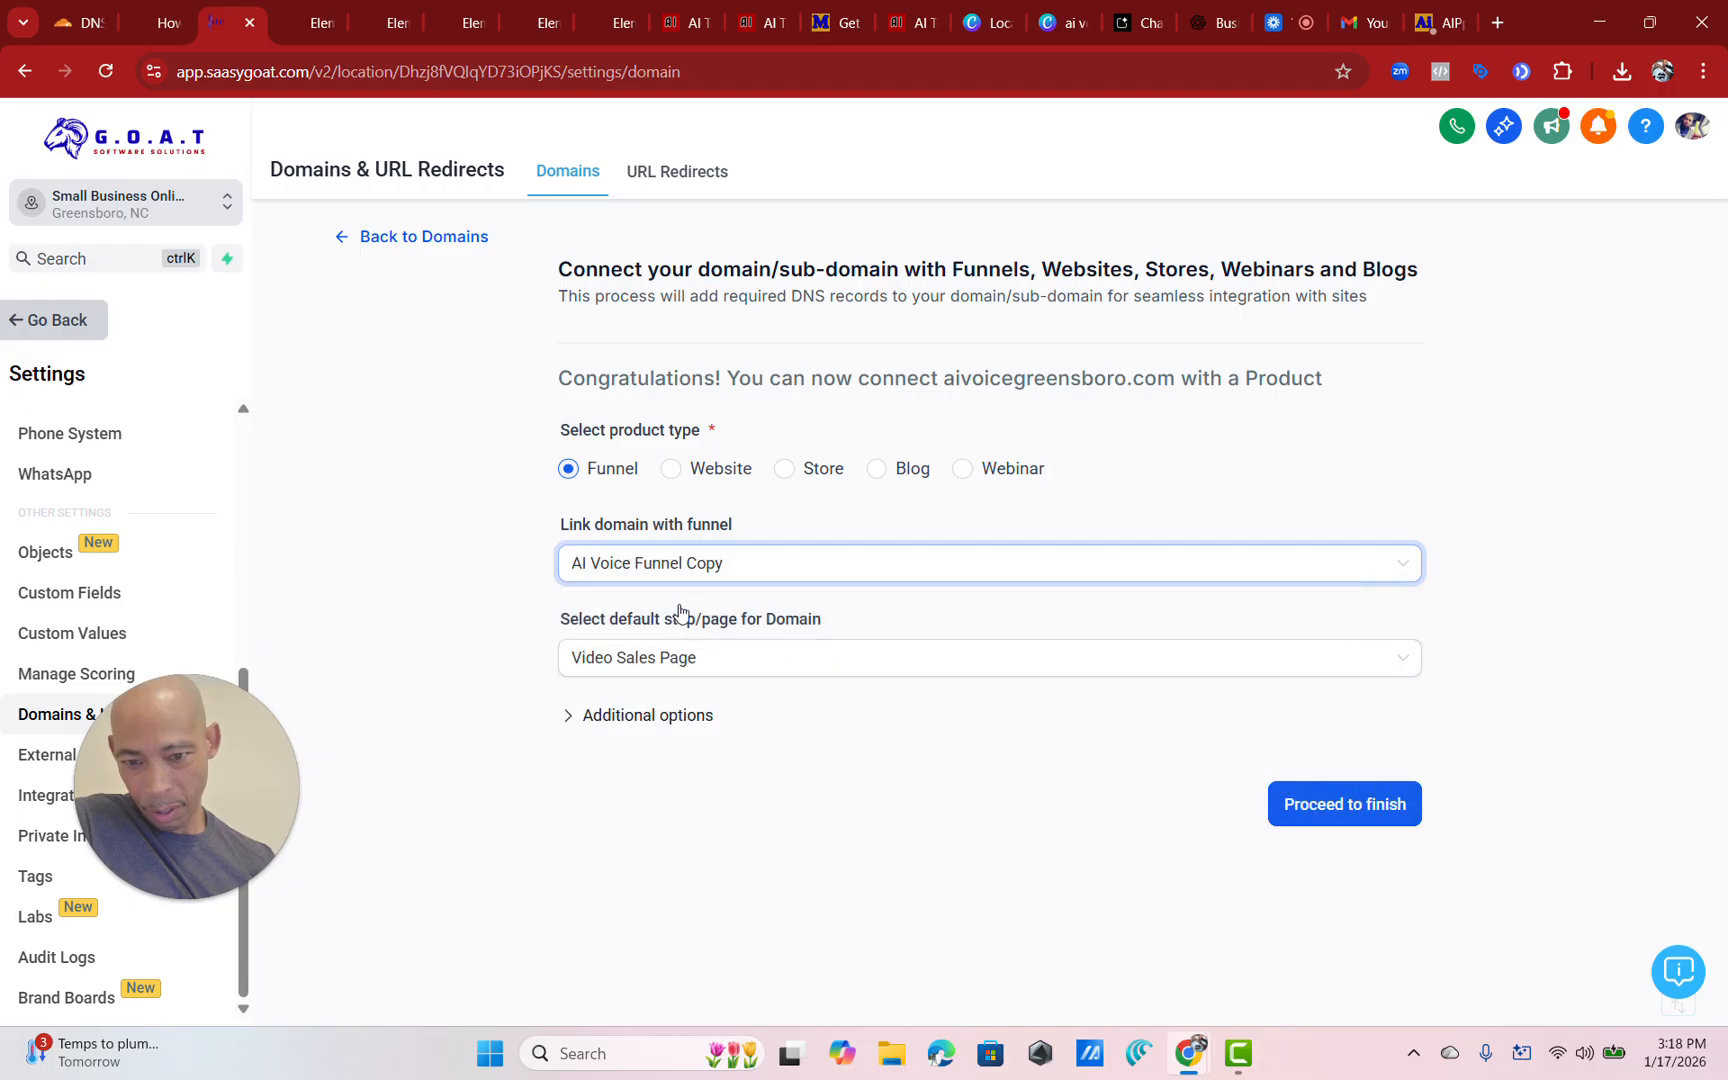
pyautogui.click(1348, 815)
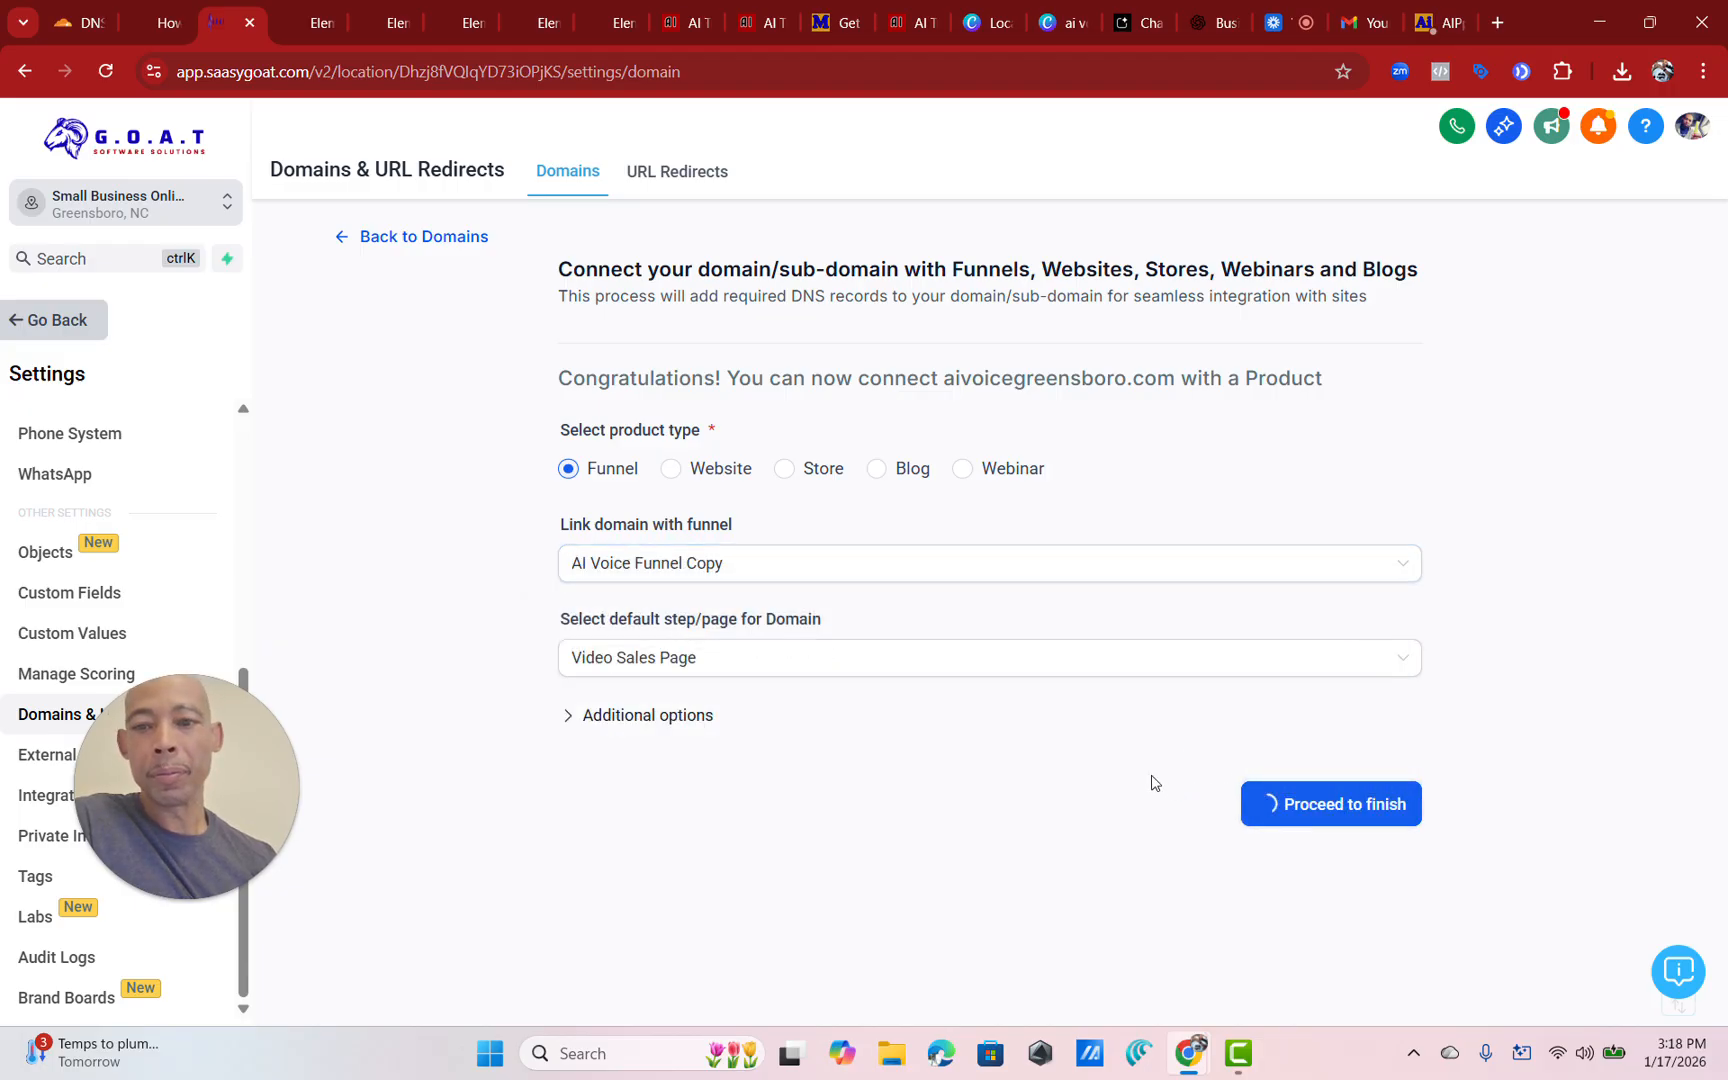
pyautogui.click(914, 671)
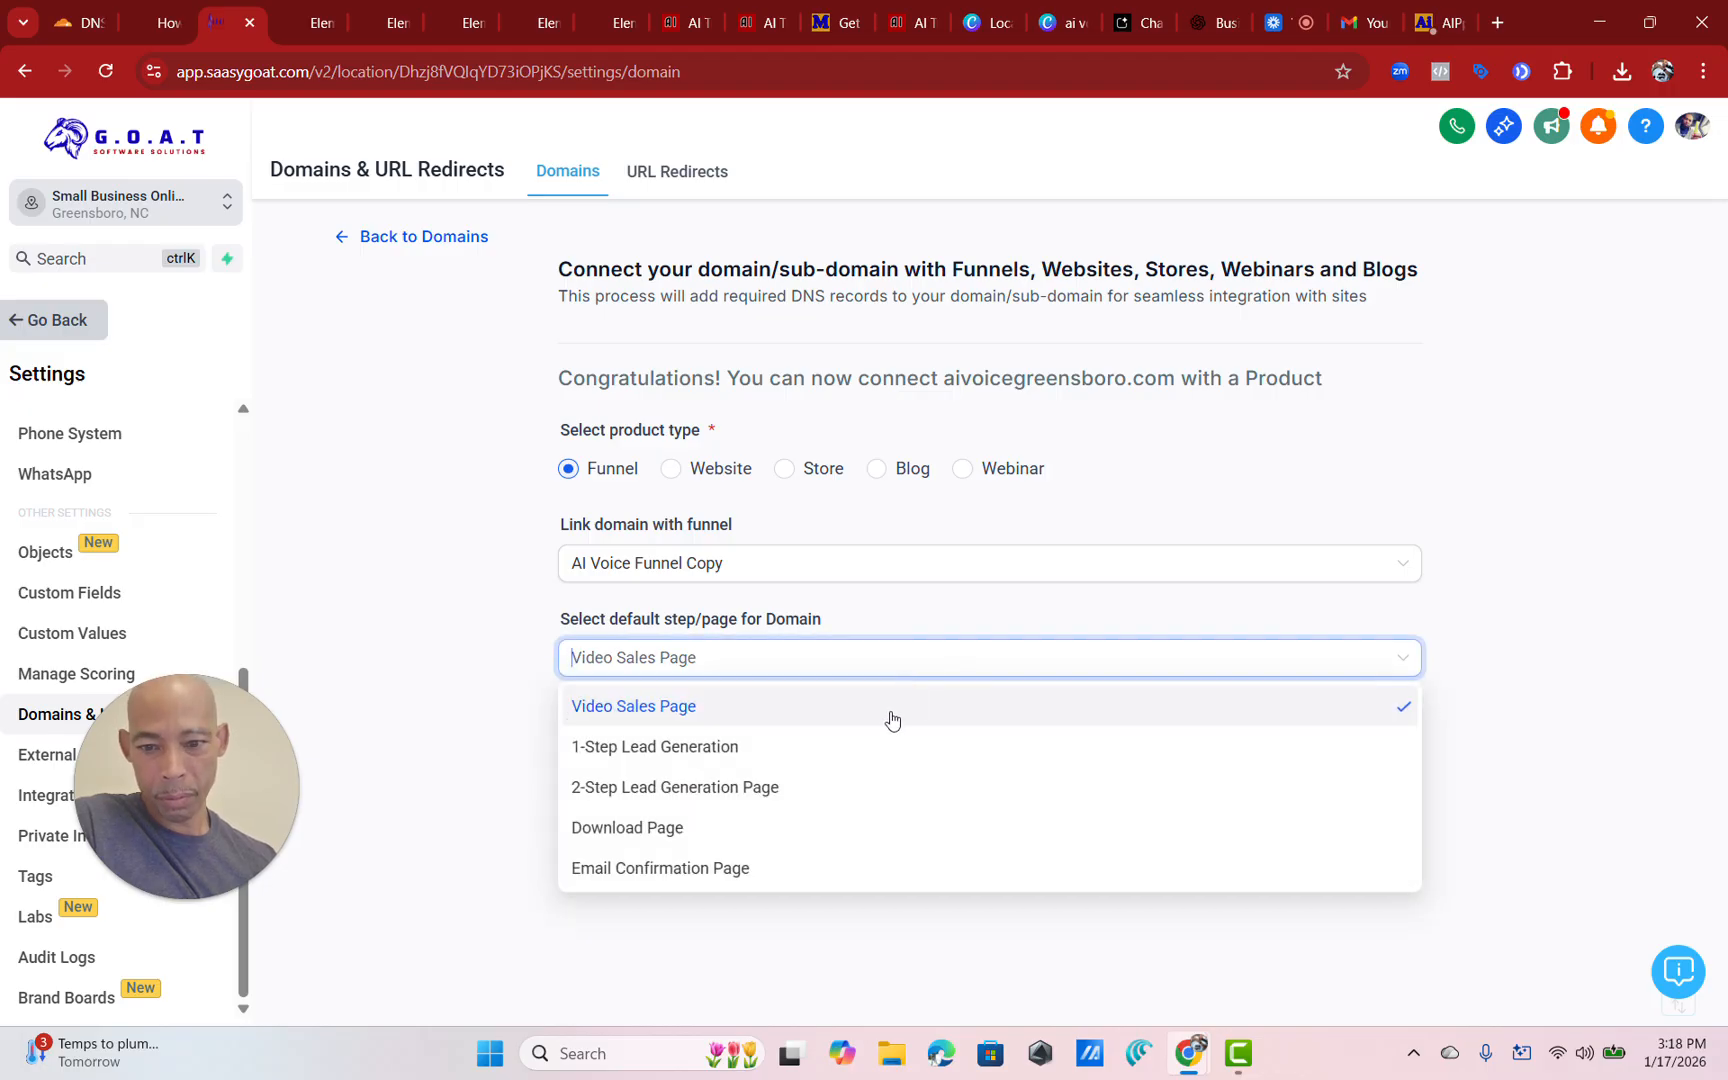
pyautogui.click(914, 706)
pyautogui.click(1373, 808)
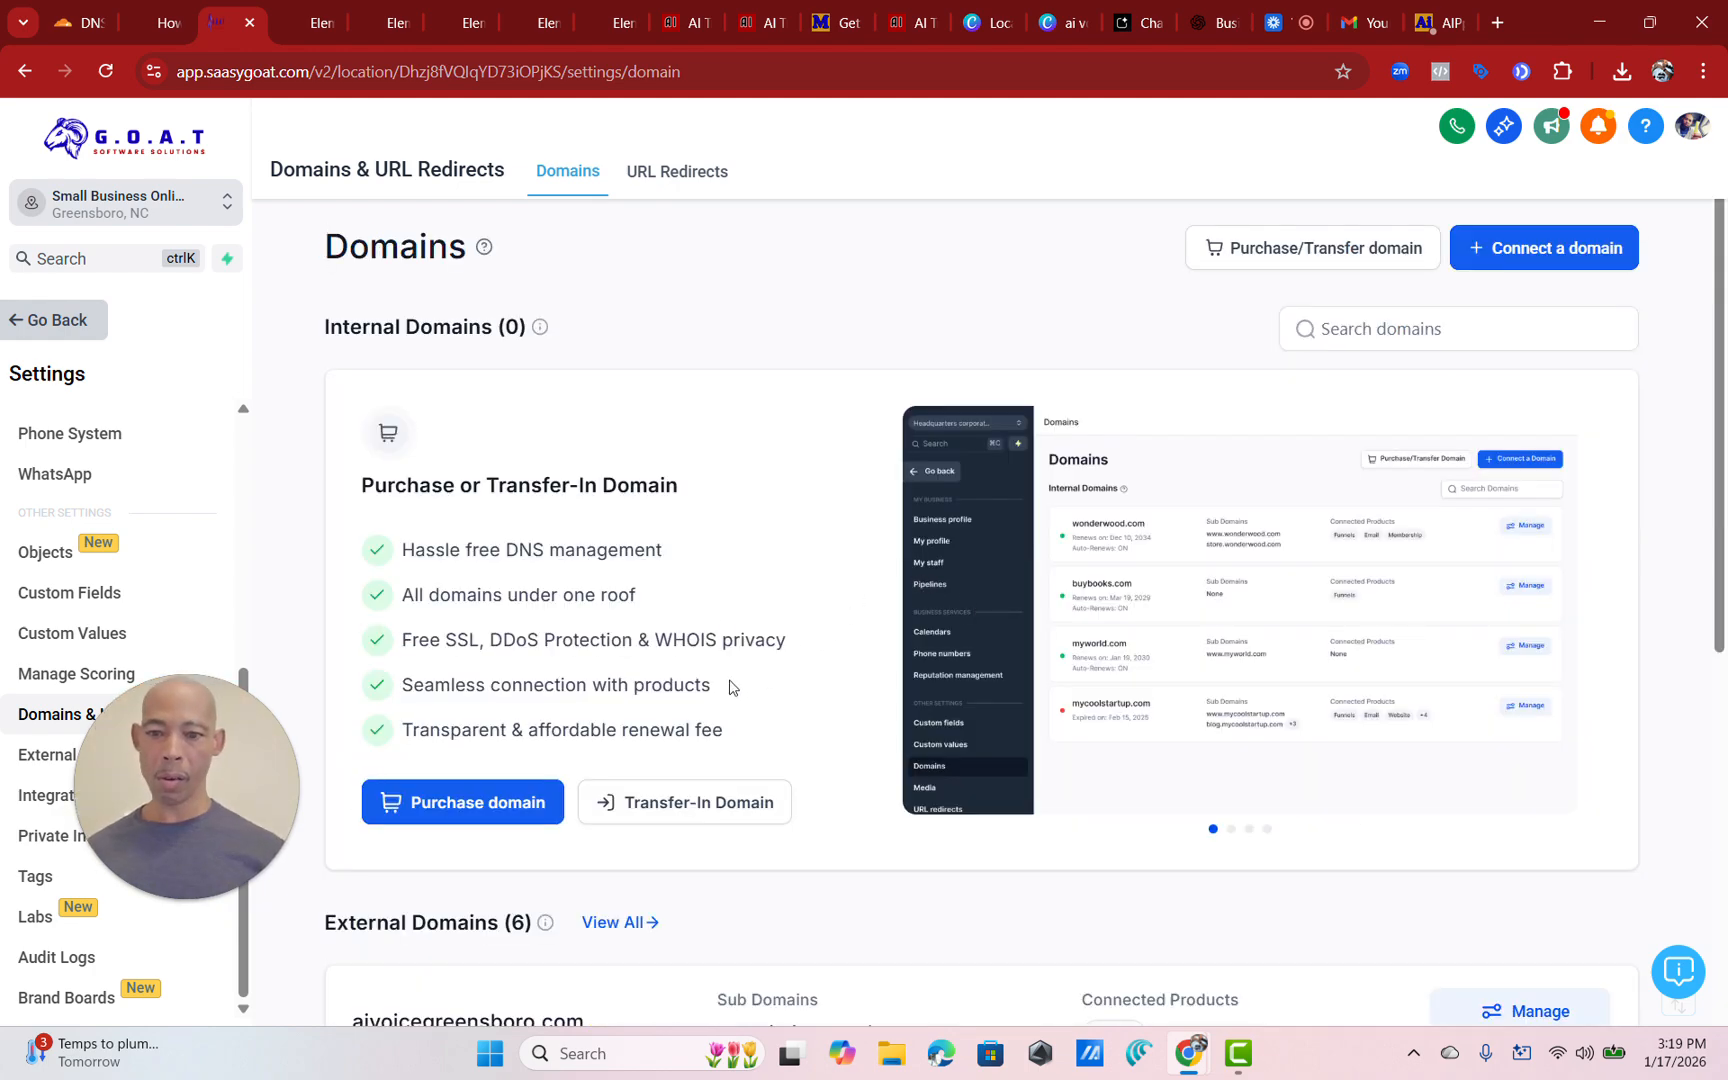
# Check the external domains list for aivoicegreensboro.com and its connected product.
pyautogui.scroll(-4, 725, 627)
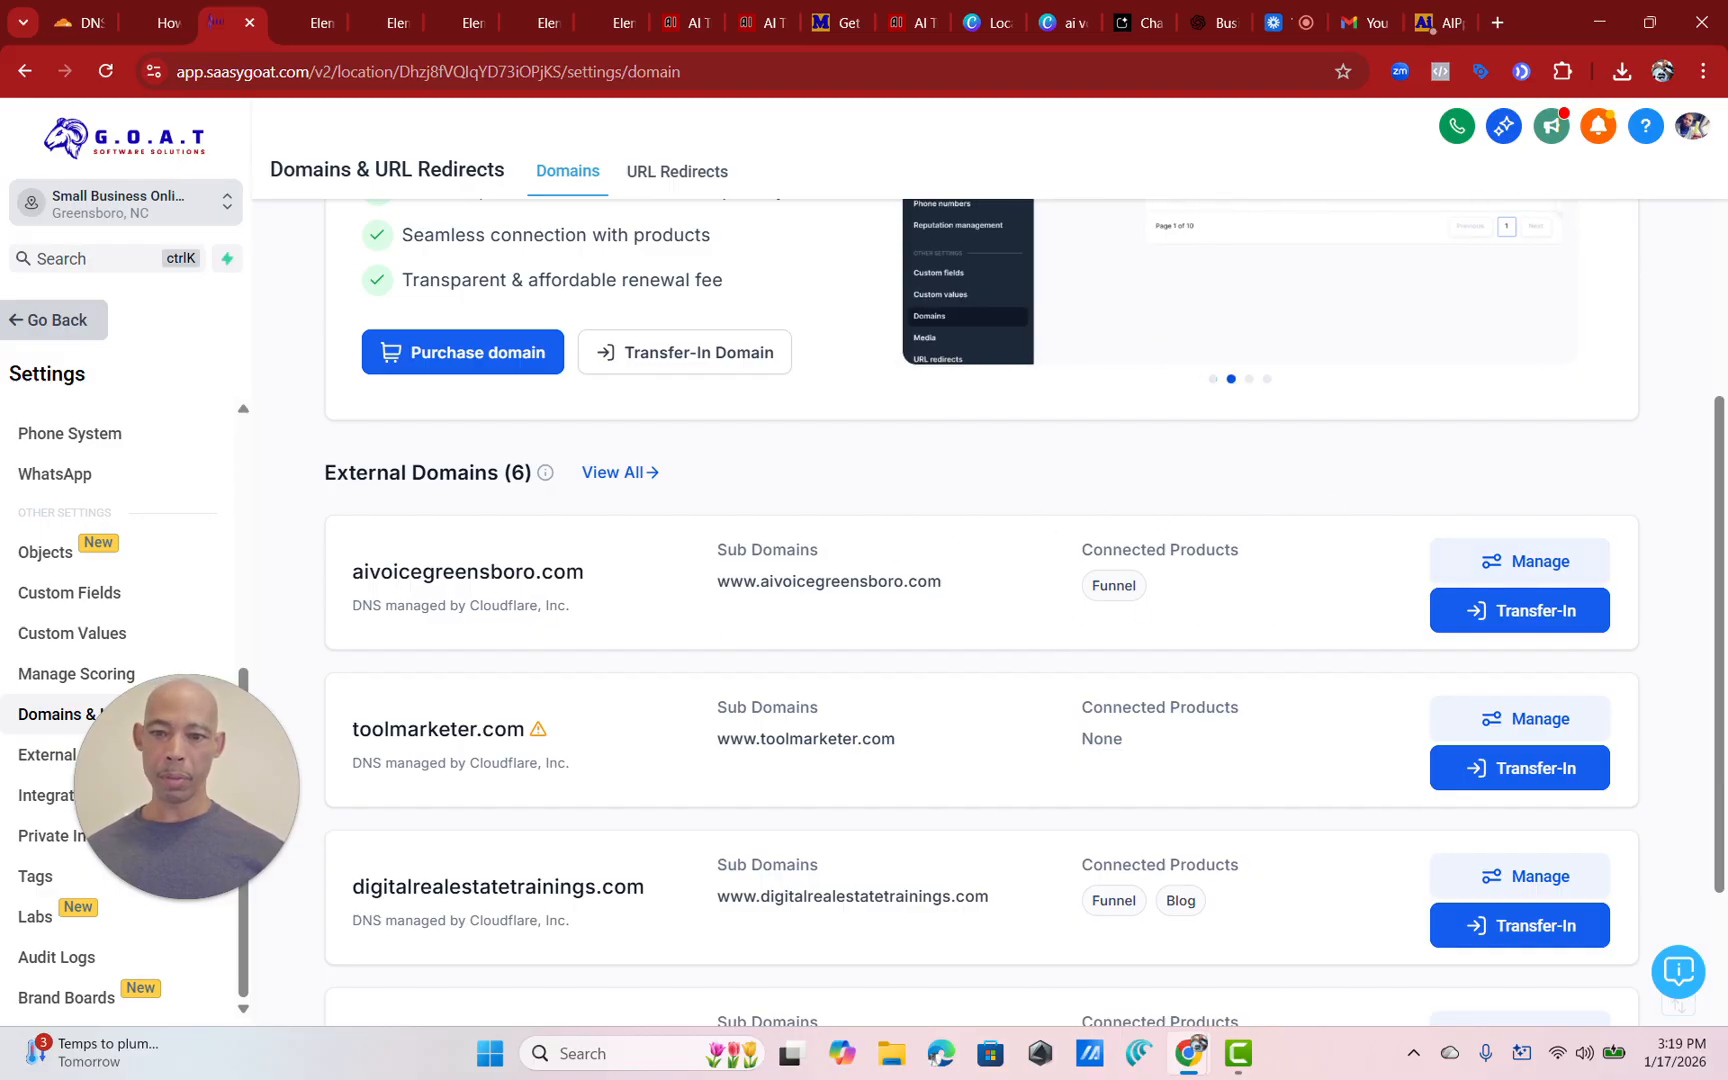
pyautogui.scroll(-3, 804, 467)
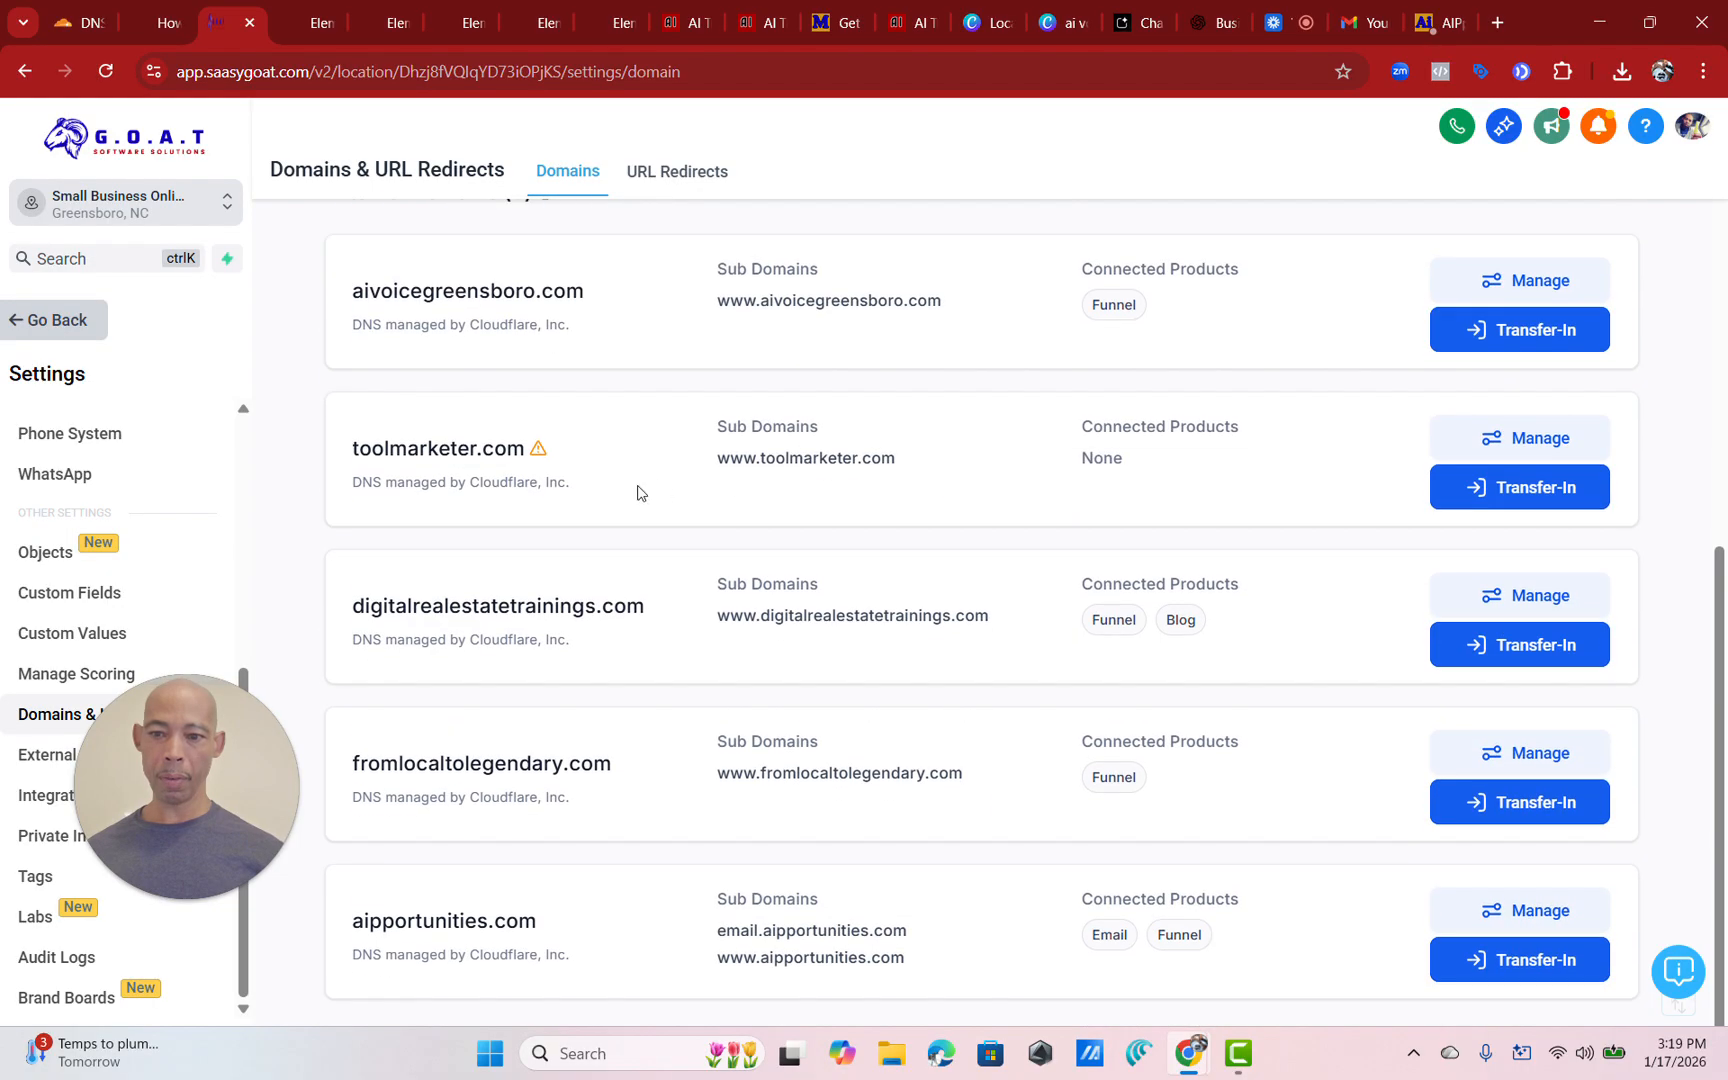
pyautogui.scroll(6, 1030, 500)
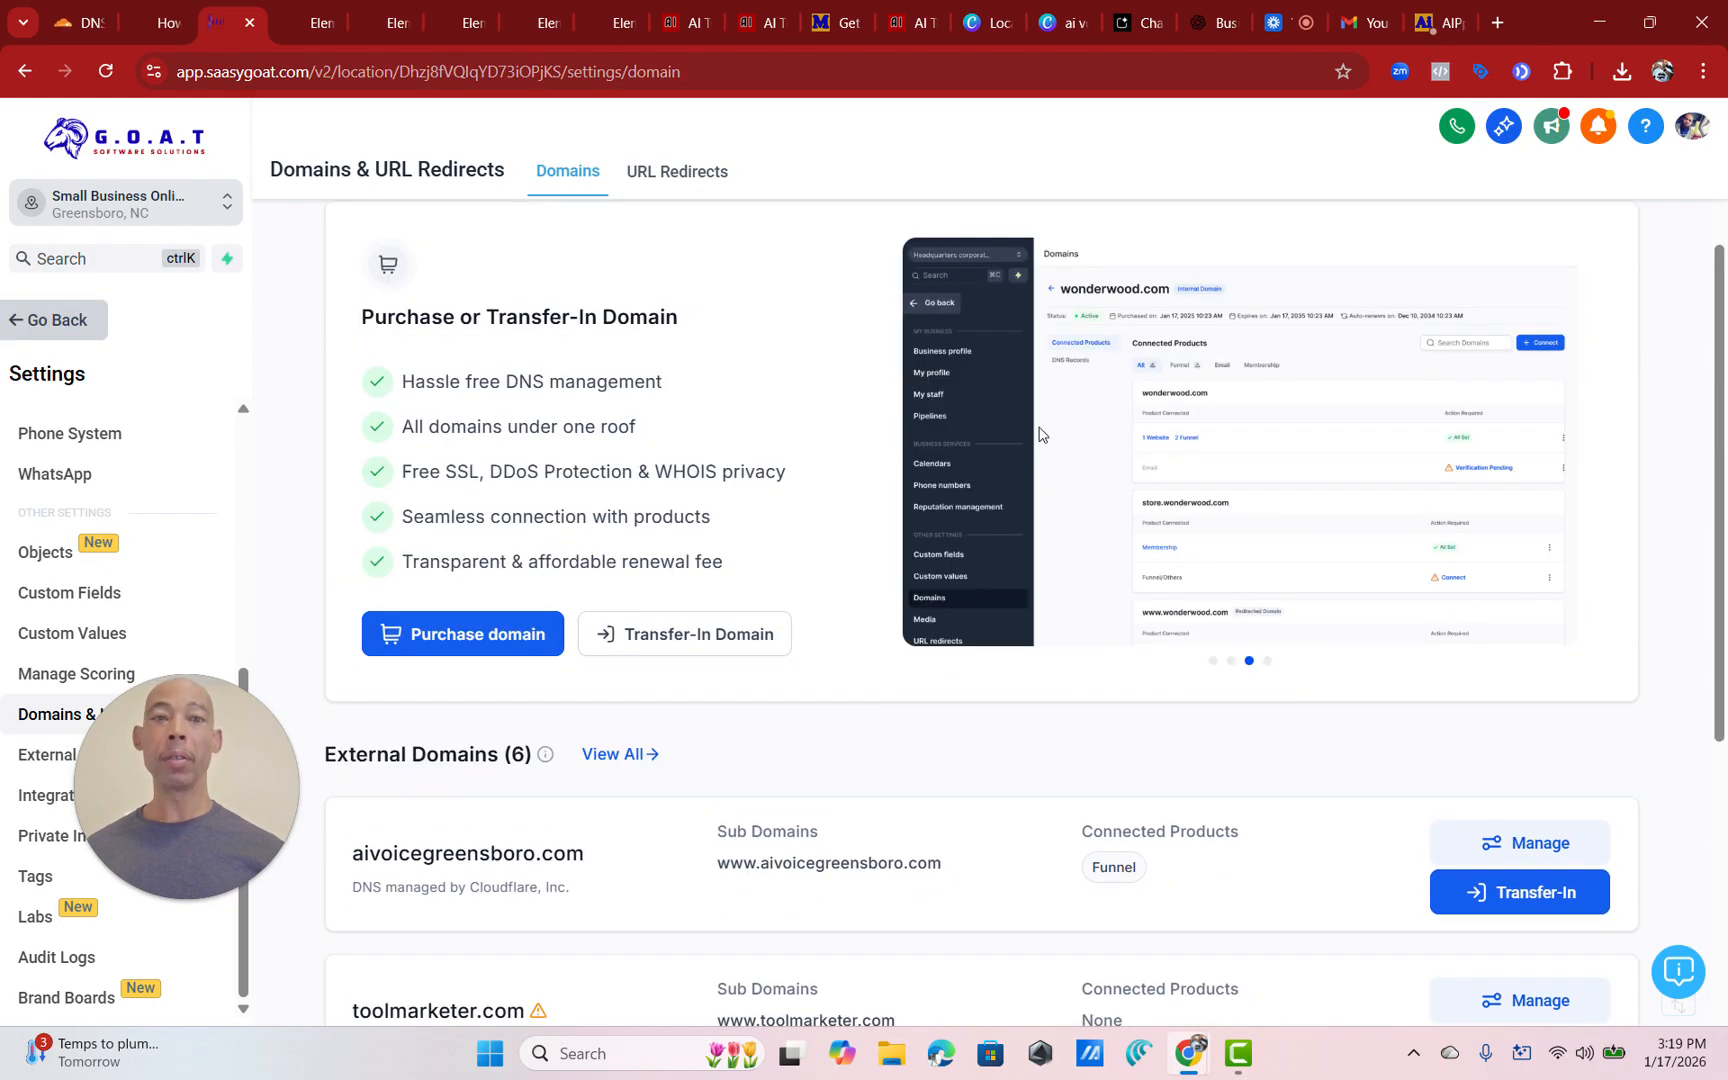
# Open aivoicegreensboro.com in a new browser tab to test the connected domain.
pyautogui.click(1497, 22)
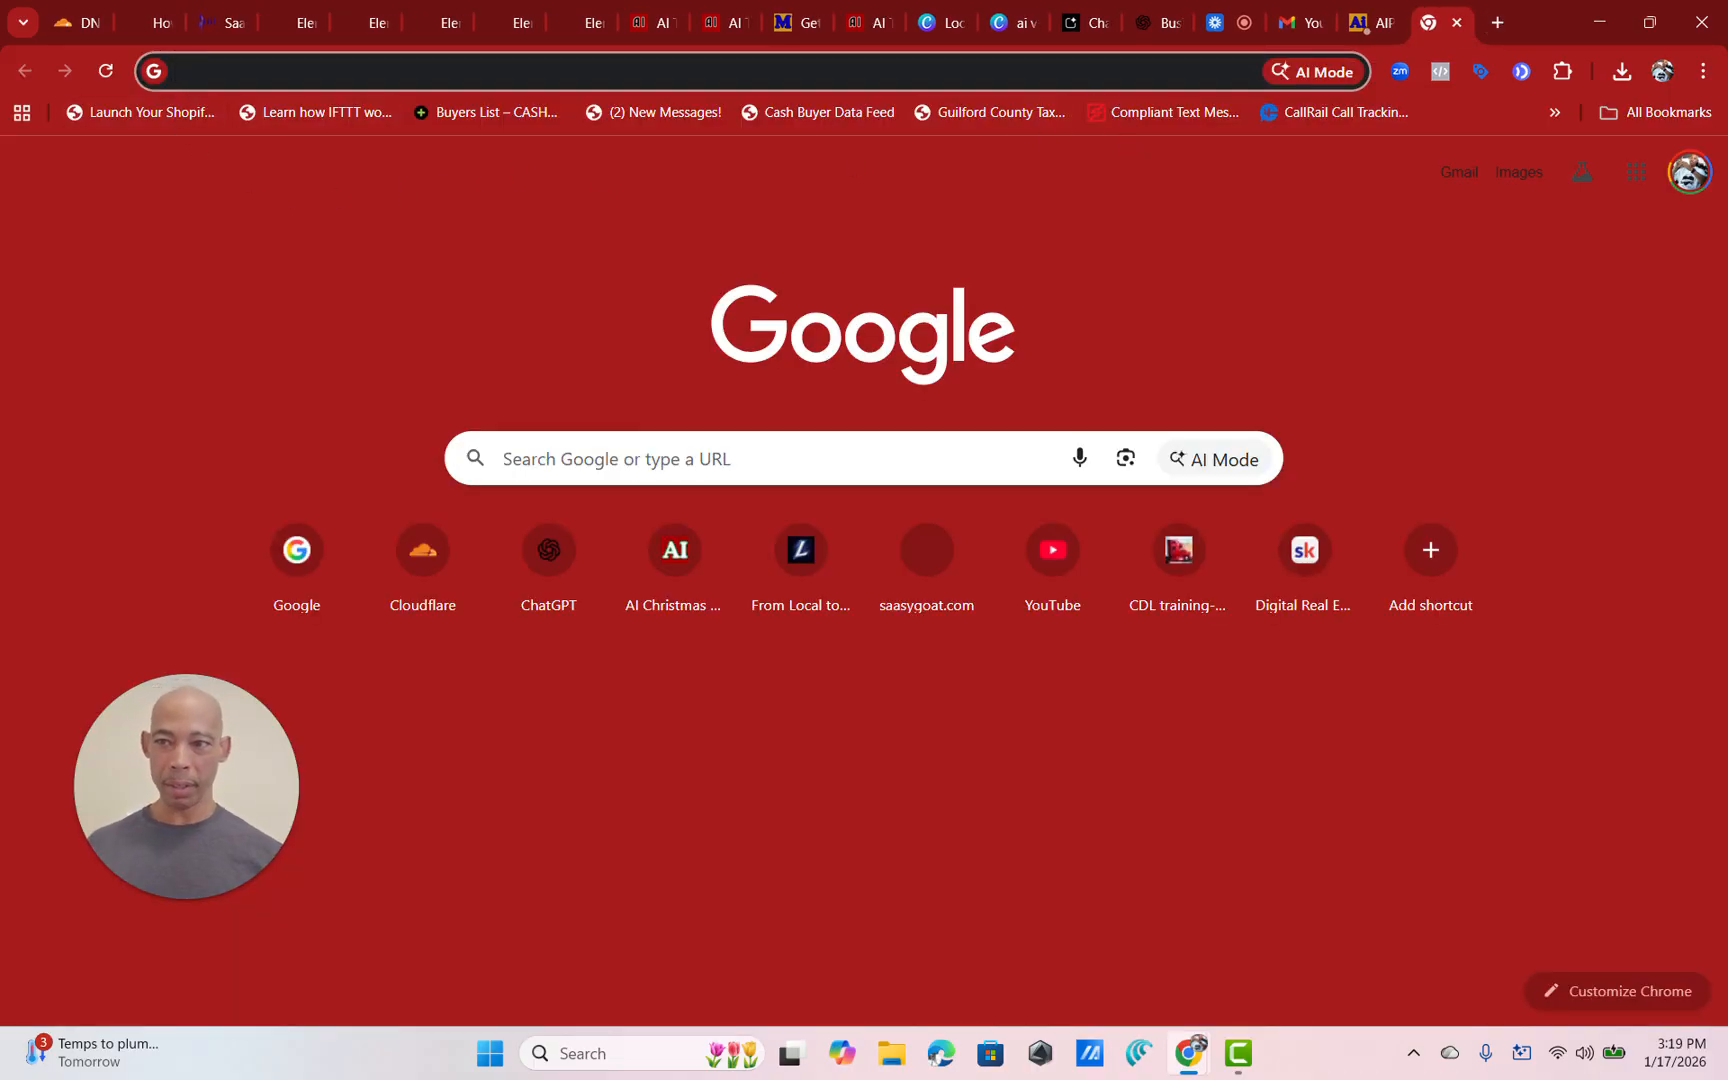
pyautogui.write('aivoicer')
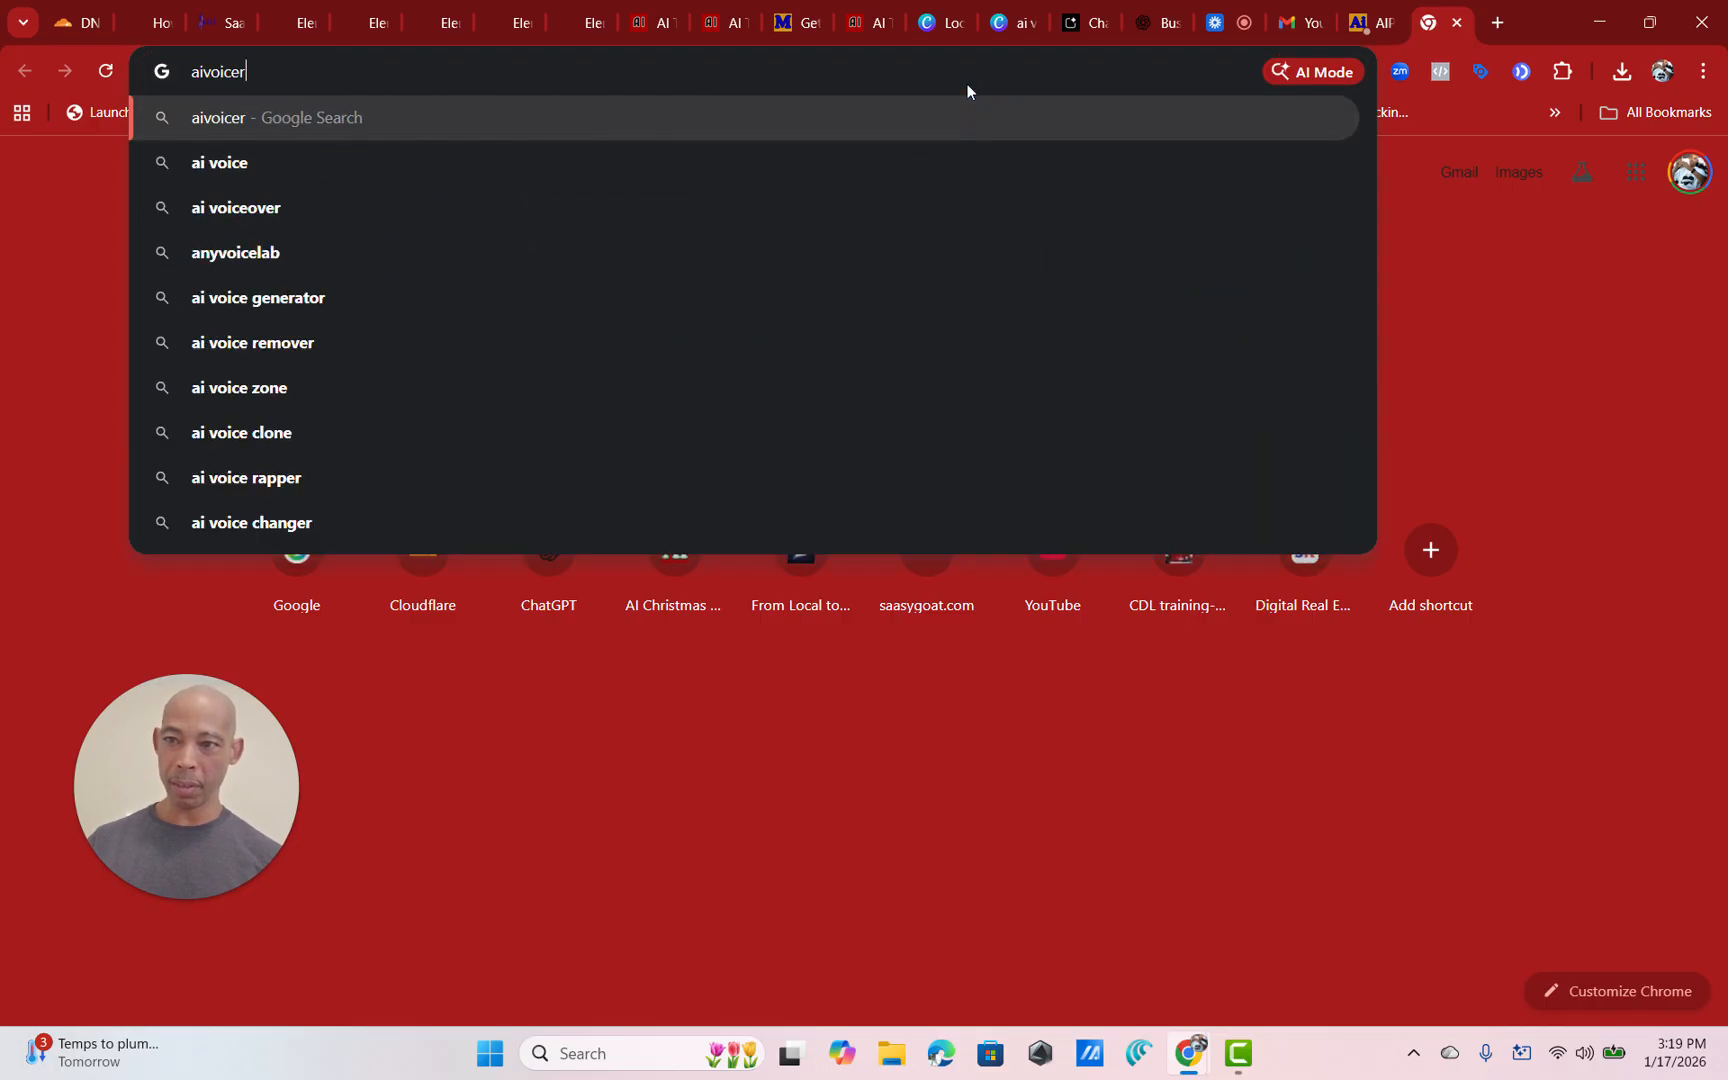
pyautogui.press('BackSpace')
pyautogui.write('gre')
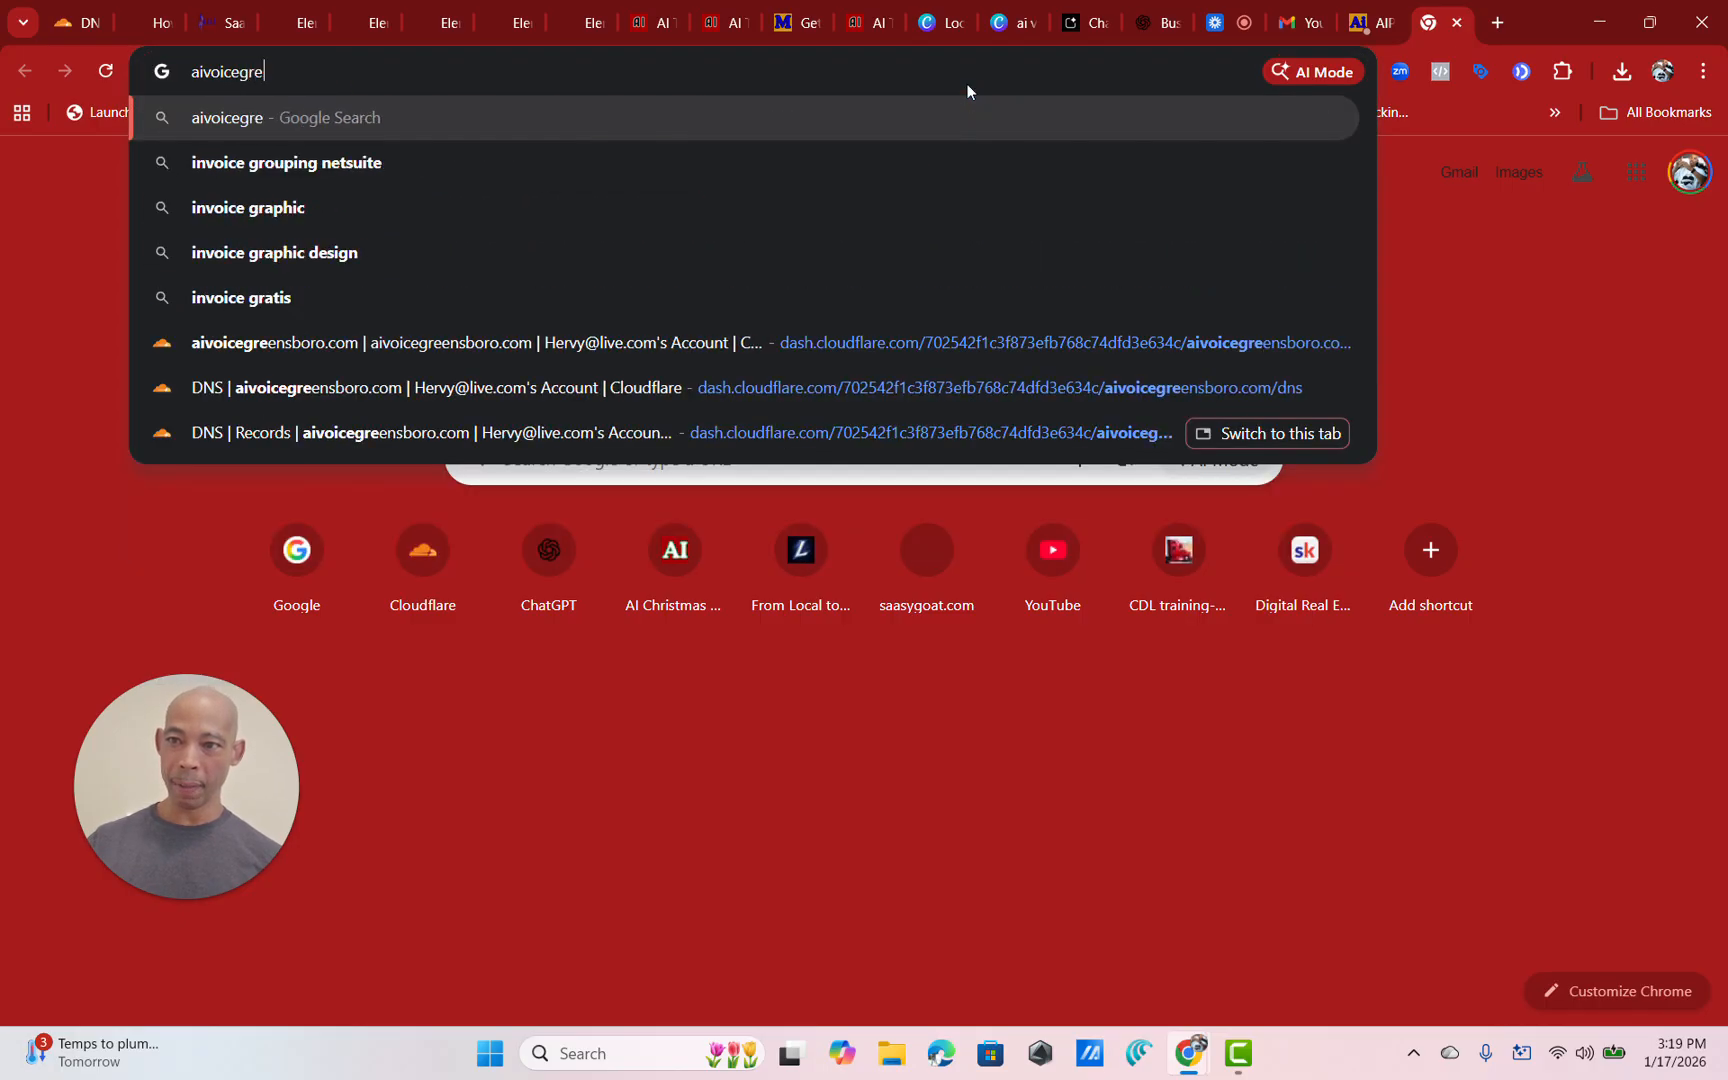
pyautogui.write('ensboro.com')
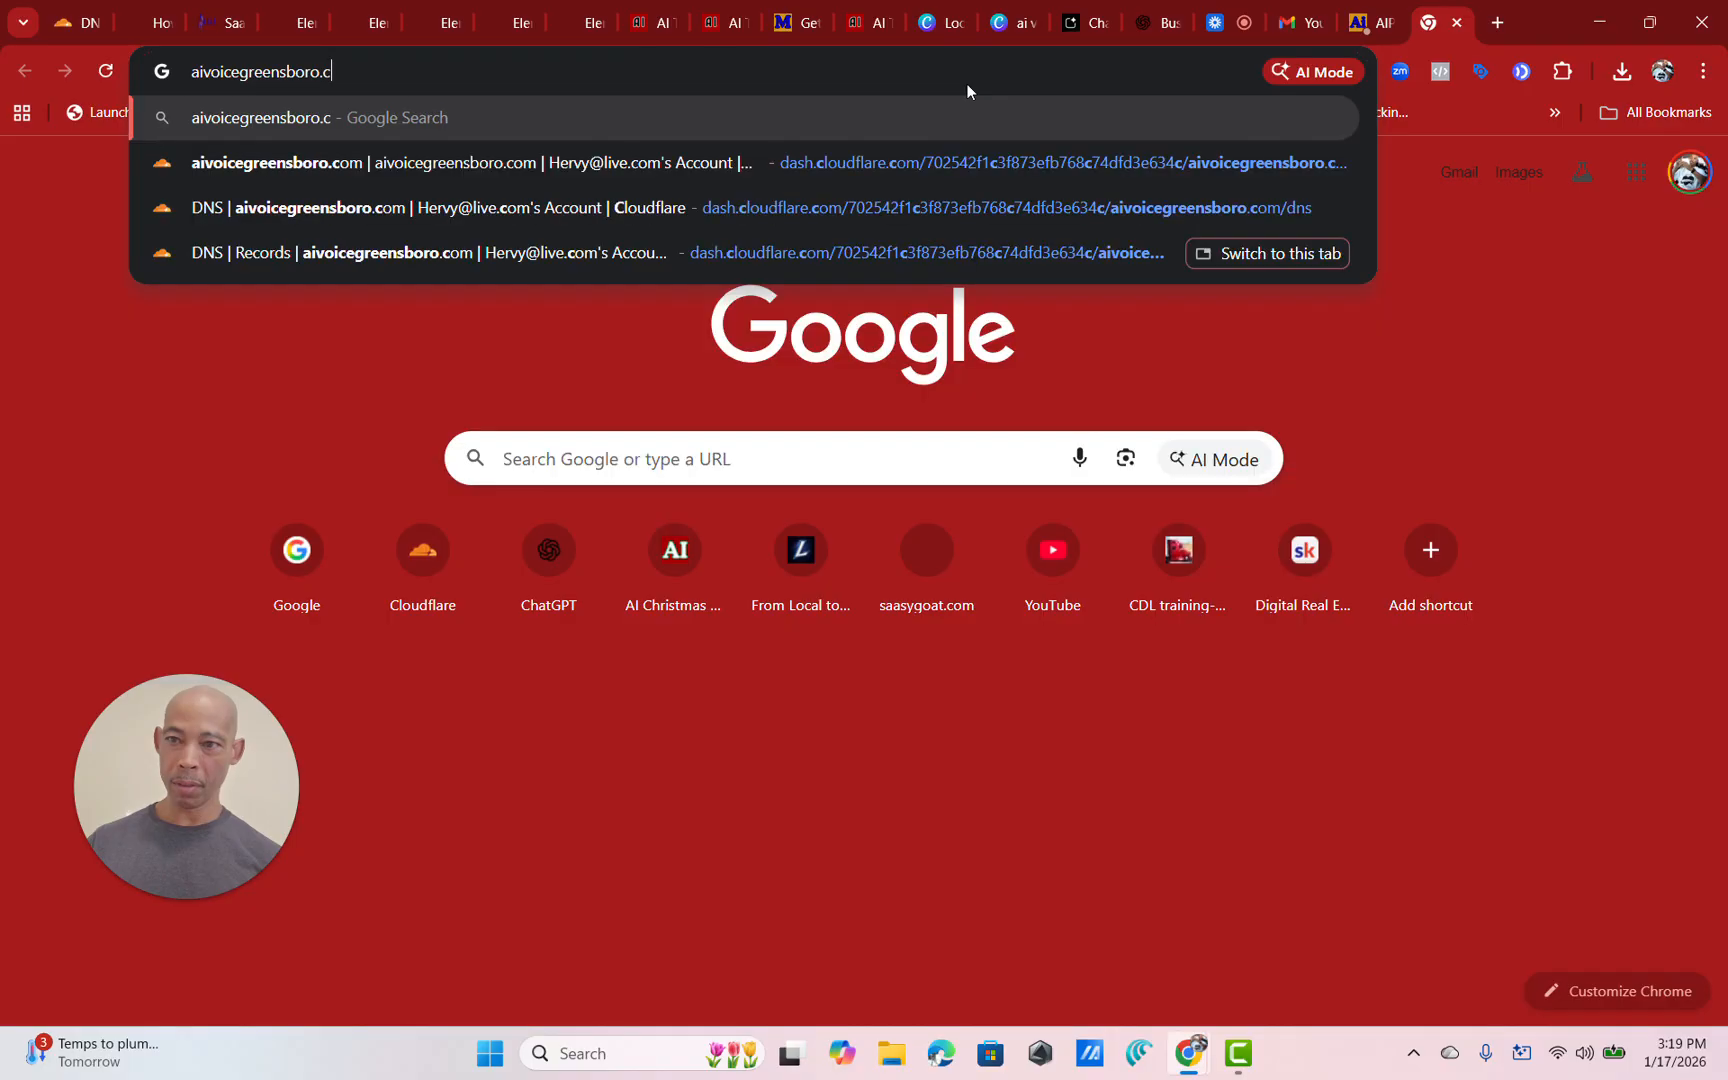
pyautogui.press('Return')
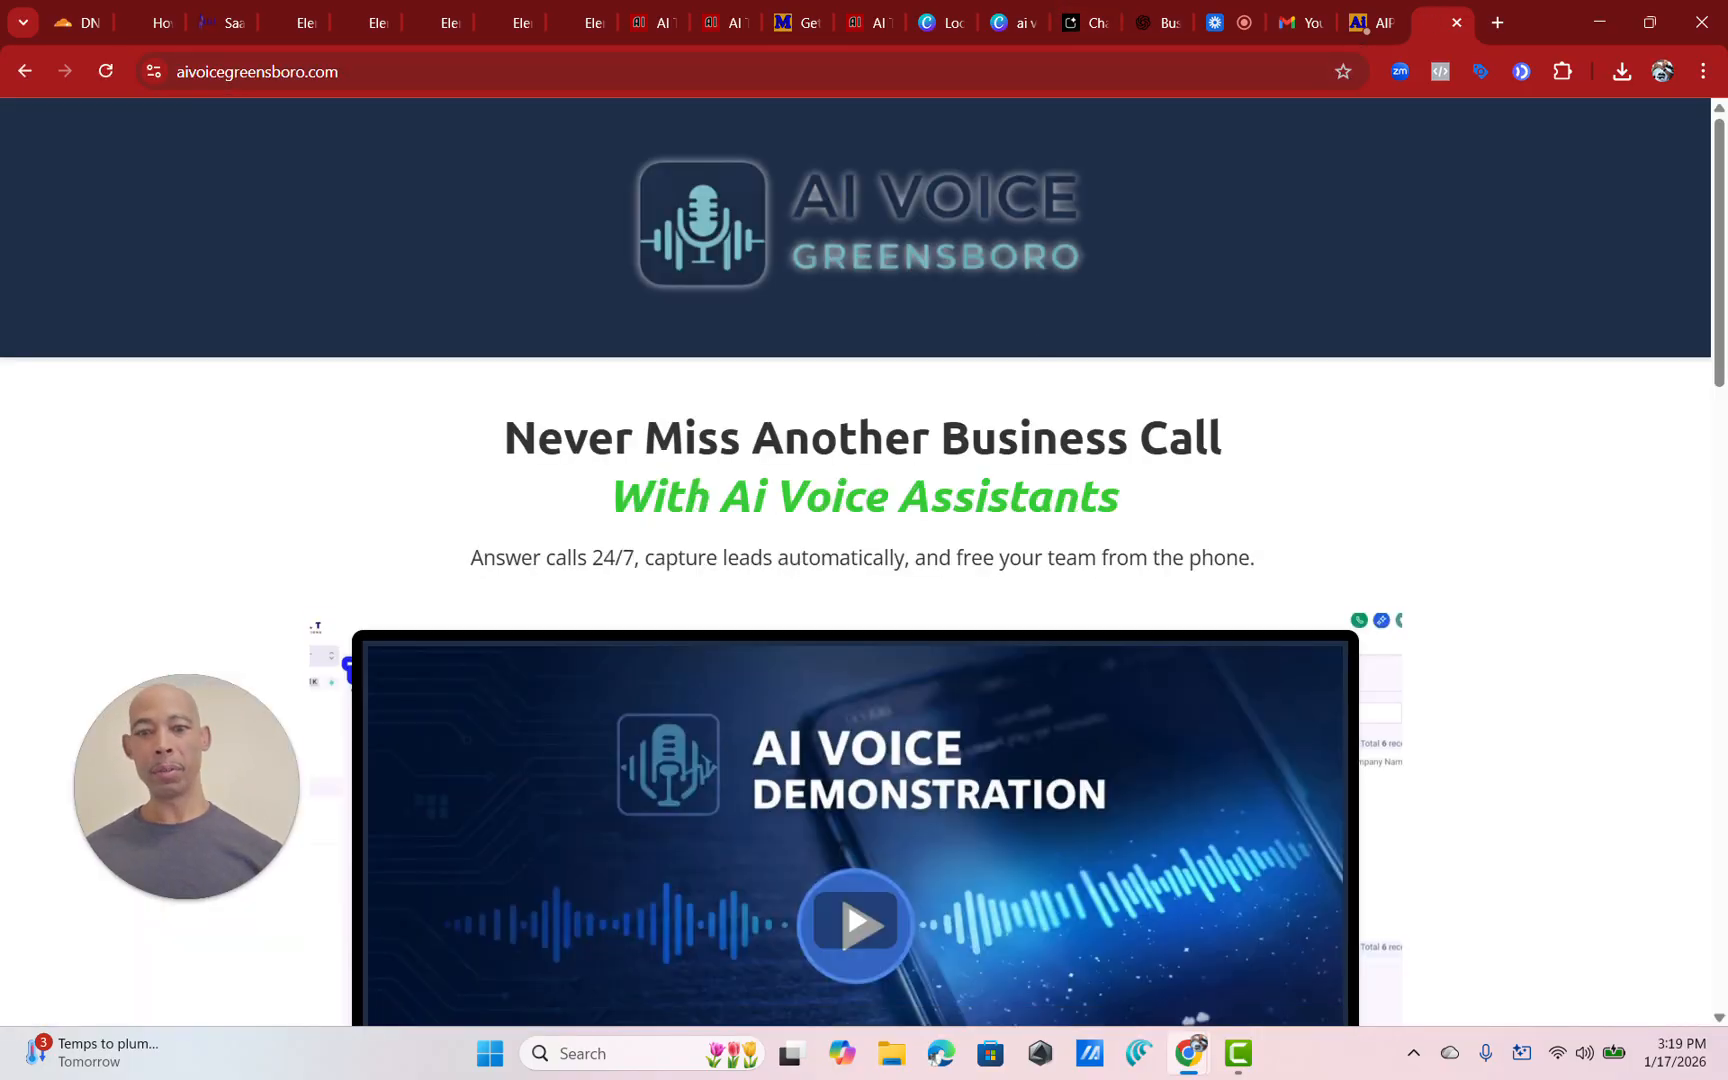
# Look over the live funnel page and briefly enable the demonstration video's sound before muting it again.
pyautogui.scroll(-4, 1044, 436)
pyautogui.scroll(2, 1035, 408)
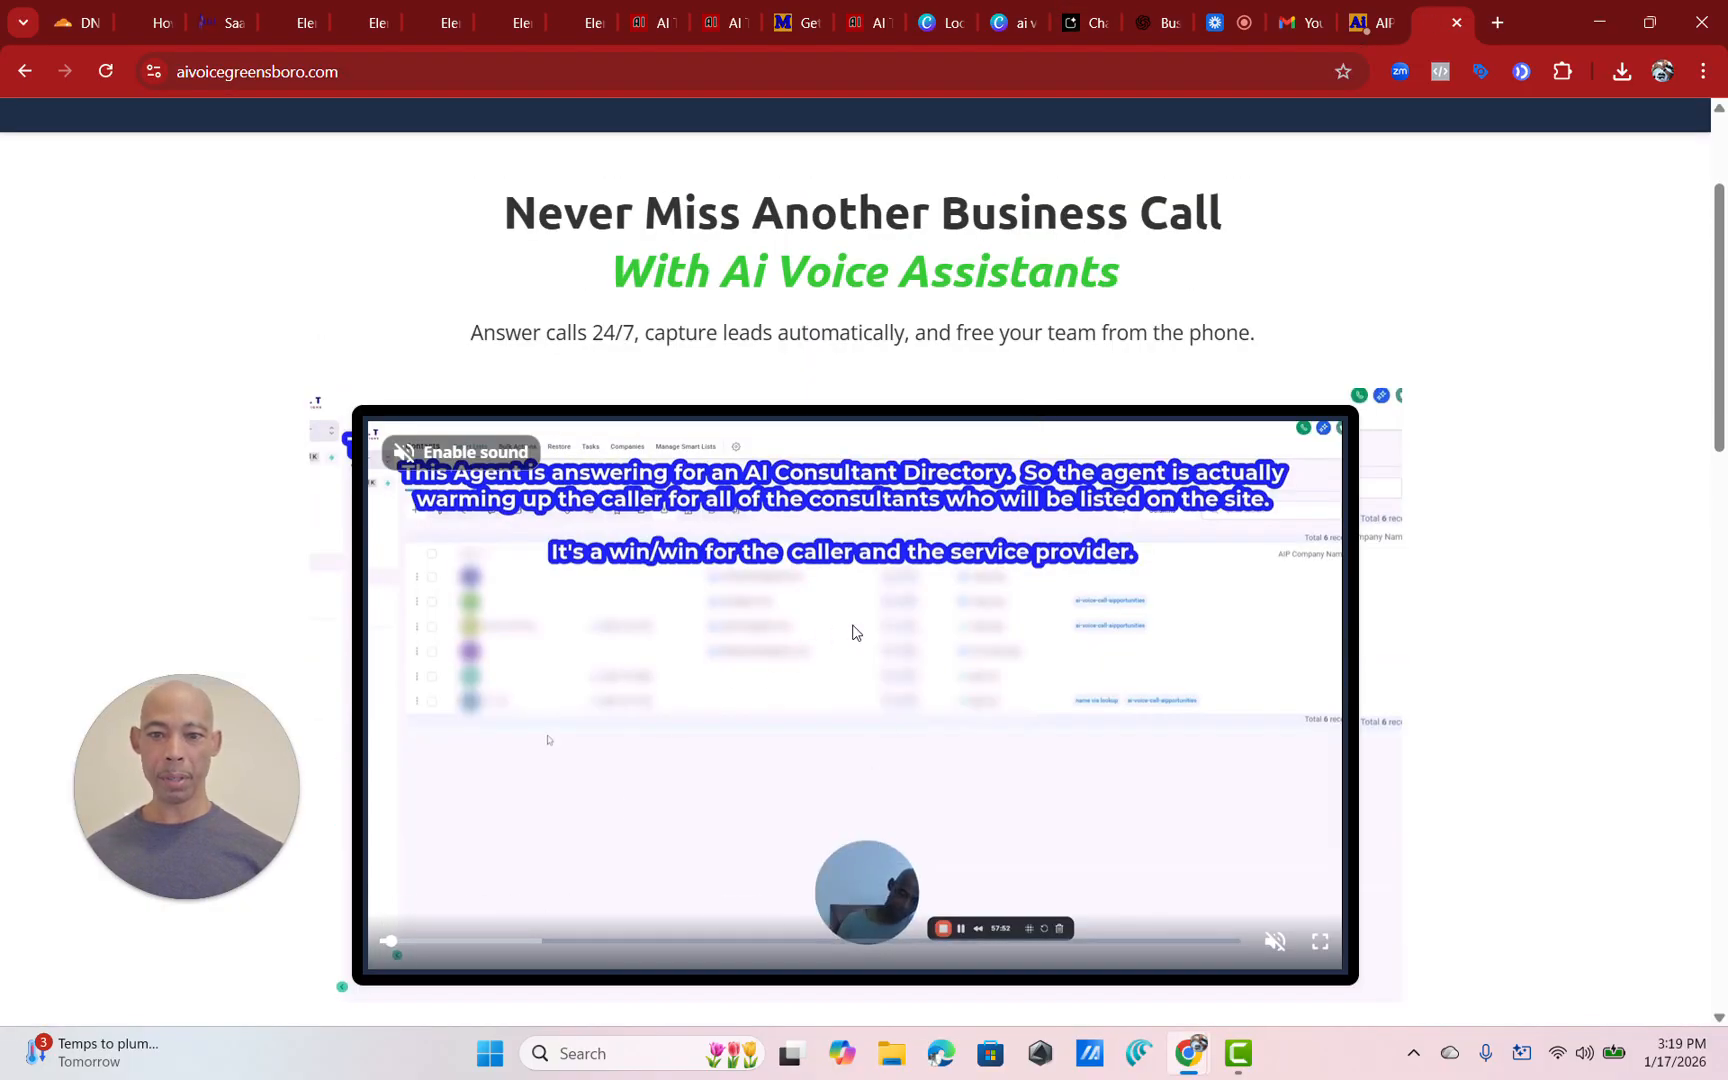
pyautogui.click(408, 462)
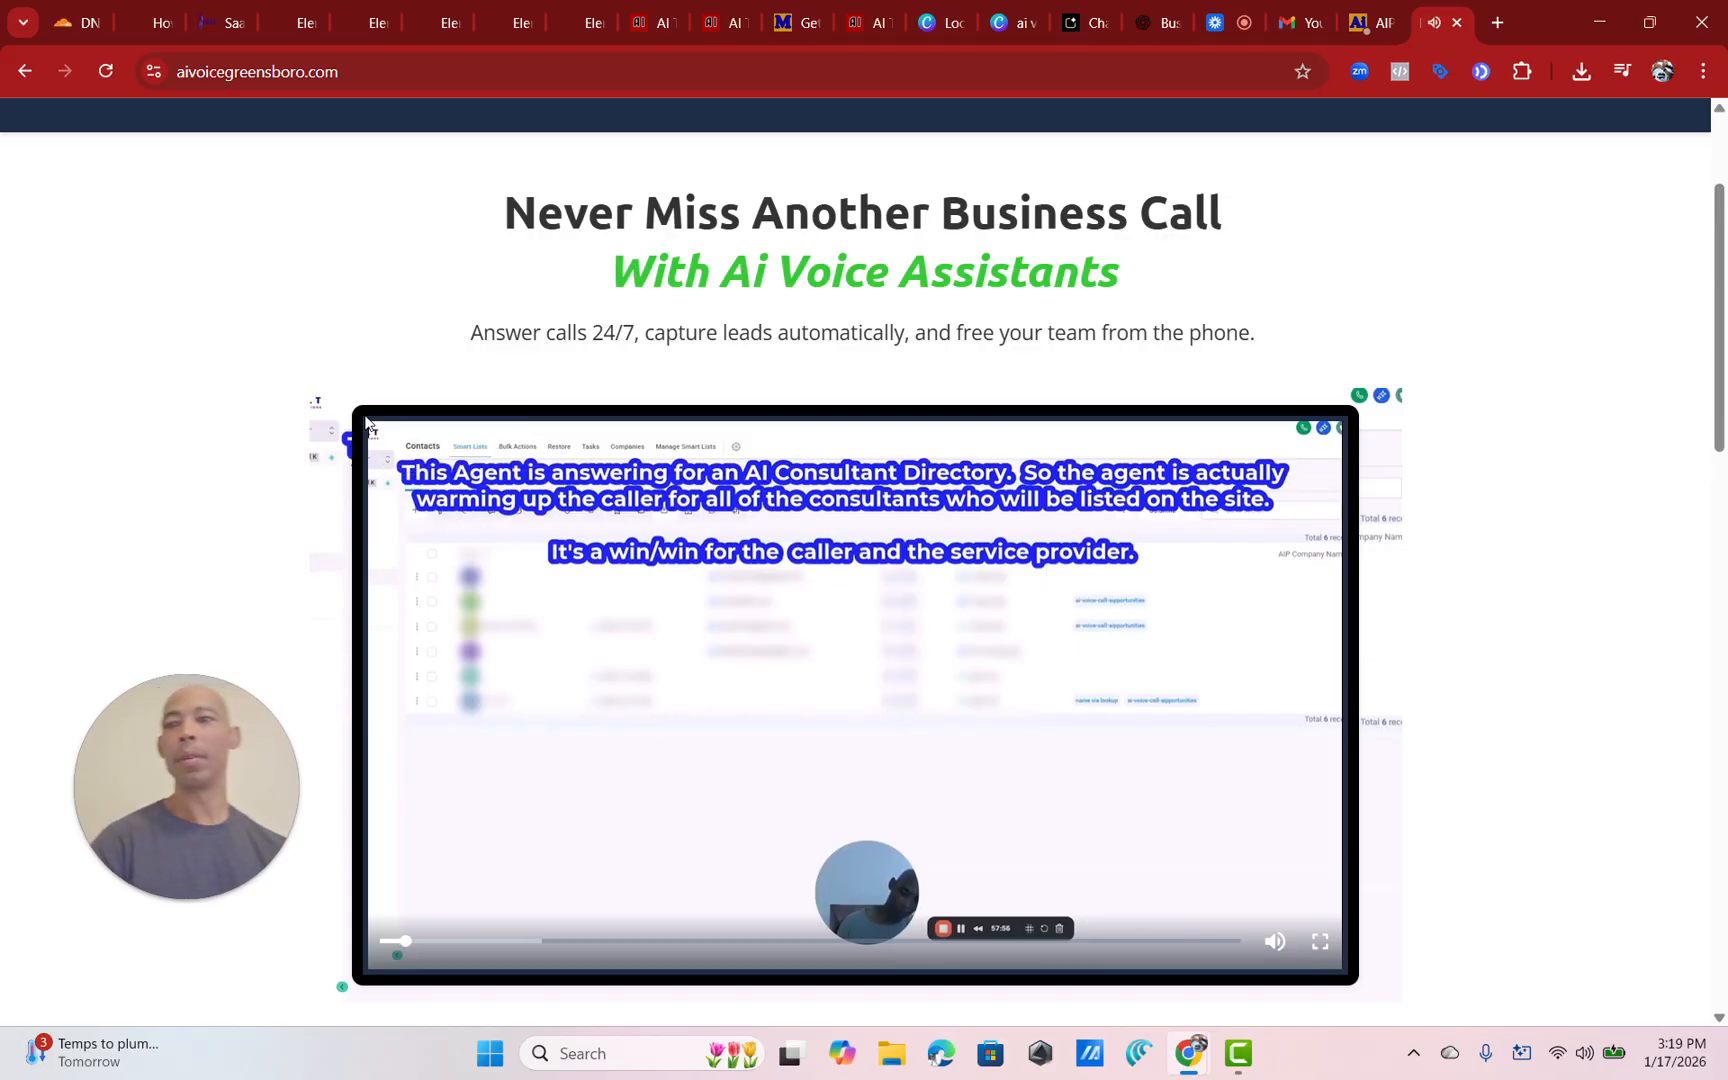
pyautogui.moveTo(1274, 945)
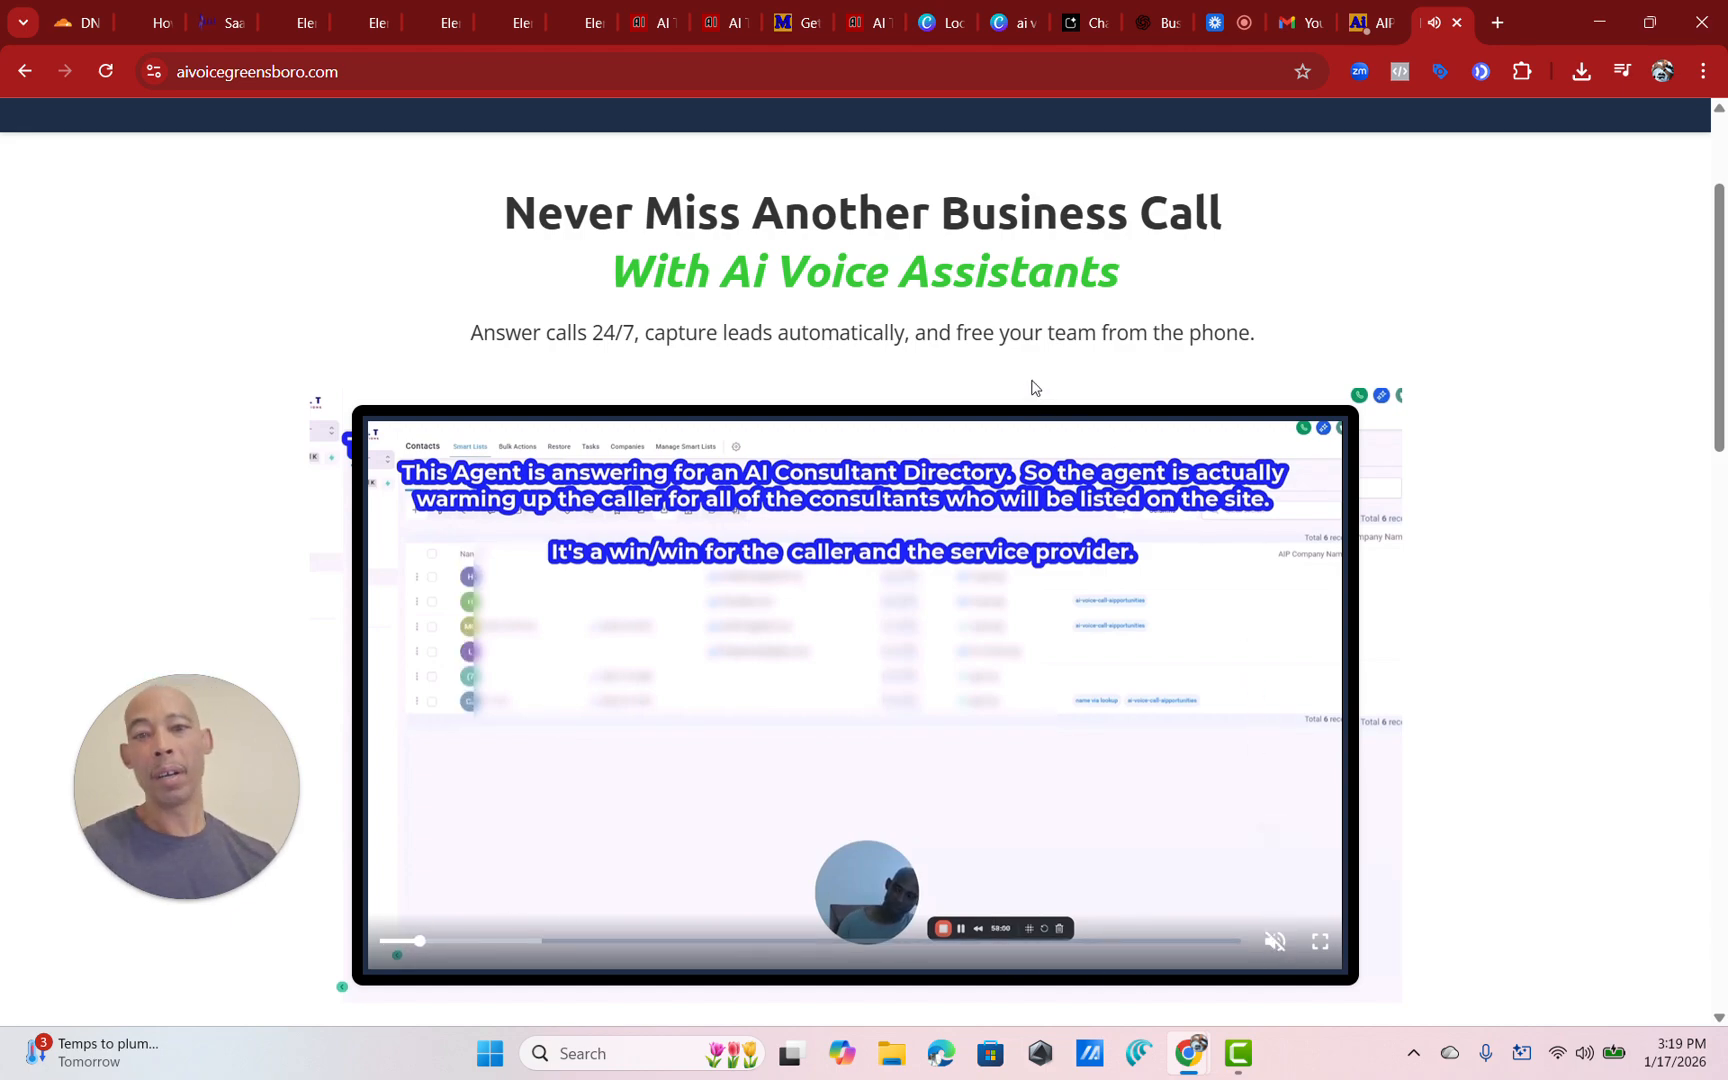
pyautogui.scroll(2, 1025, 388)
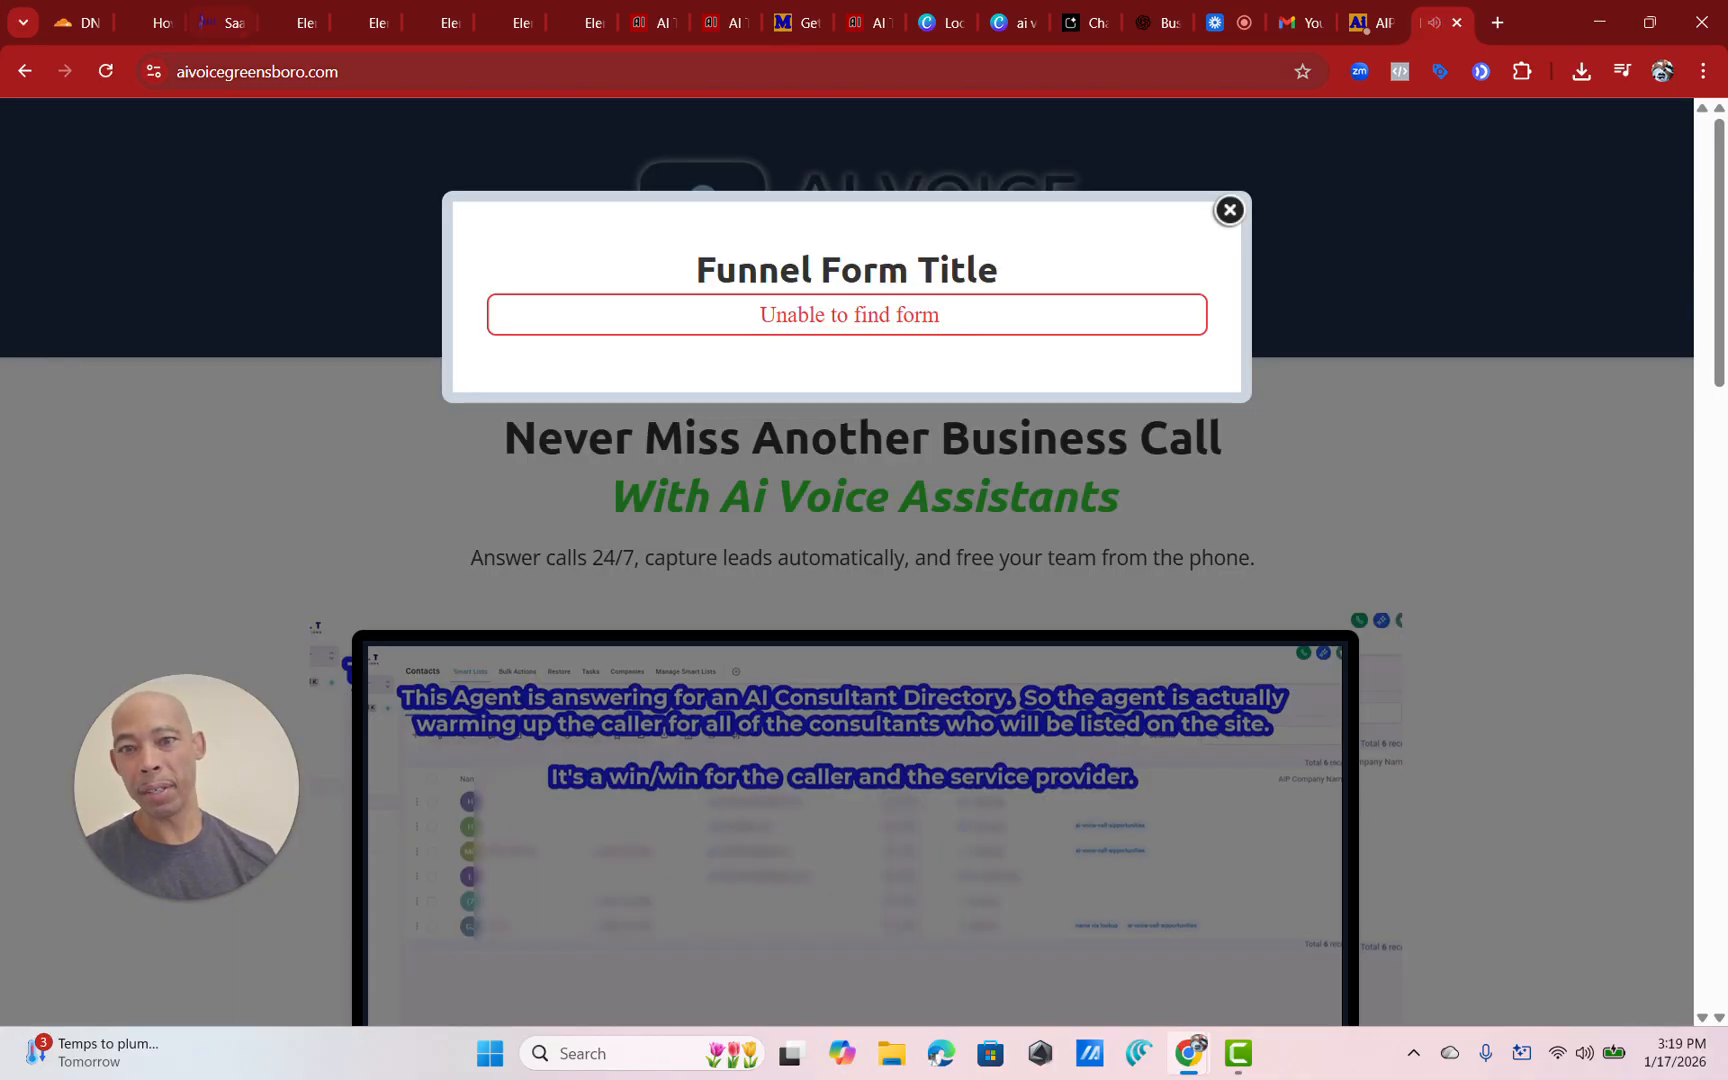
# Return to the G.O.A.T. domain settings and review the connected external domains once more.
pyautogui.click(211, 28)
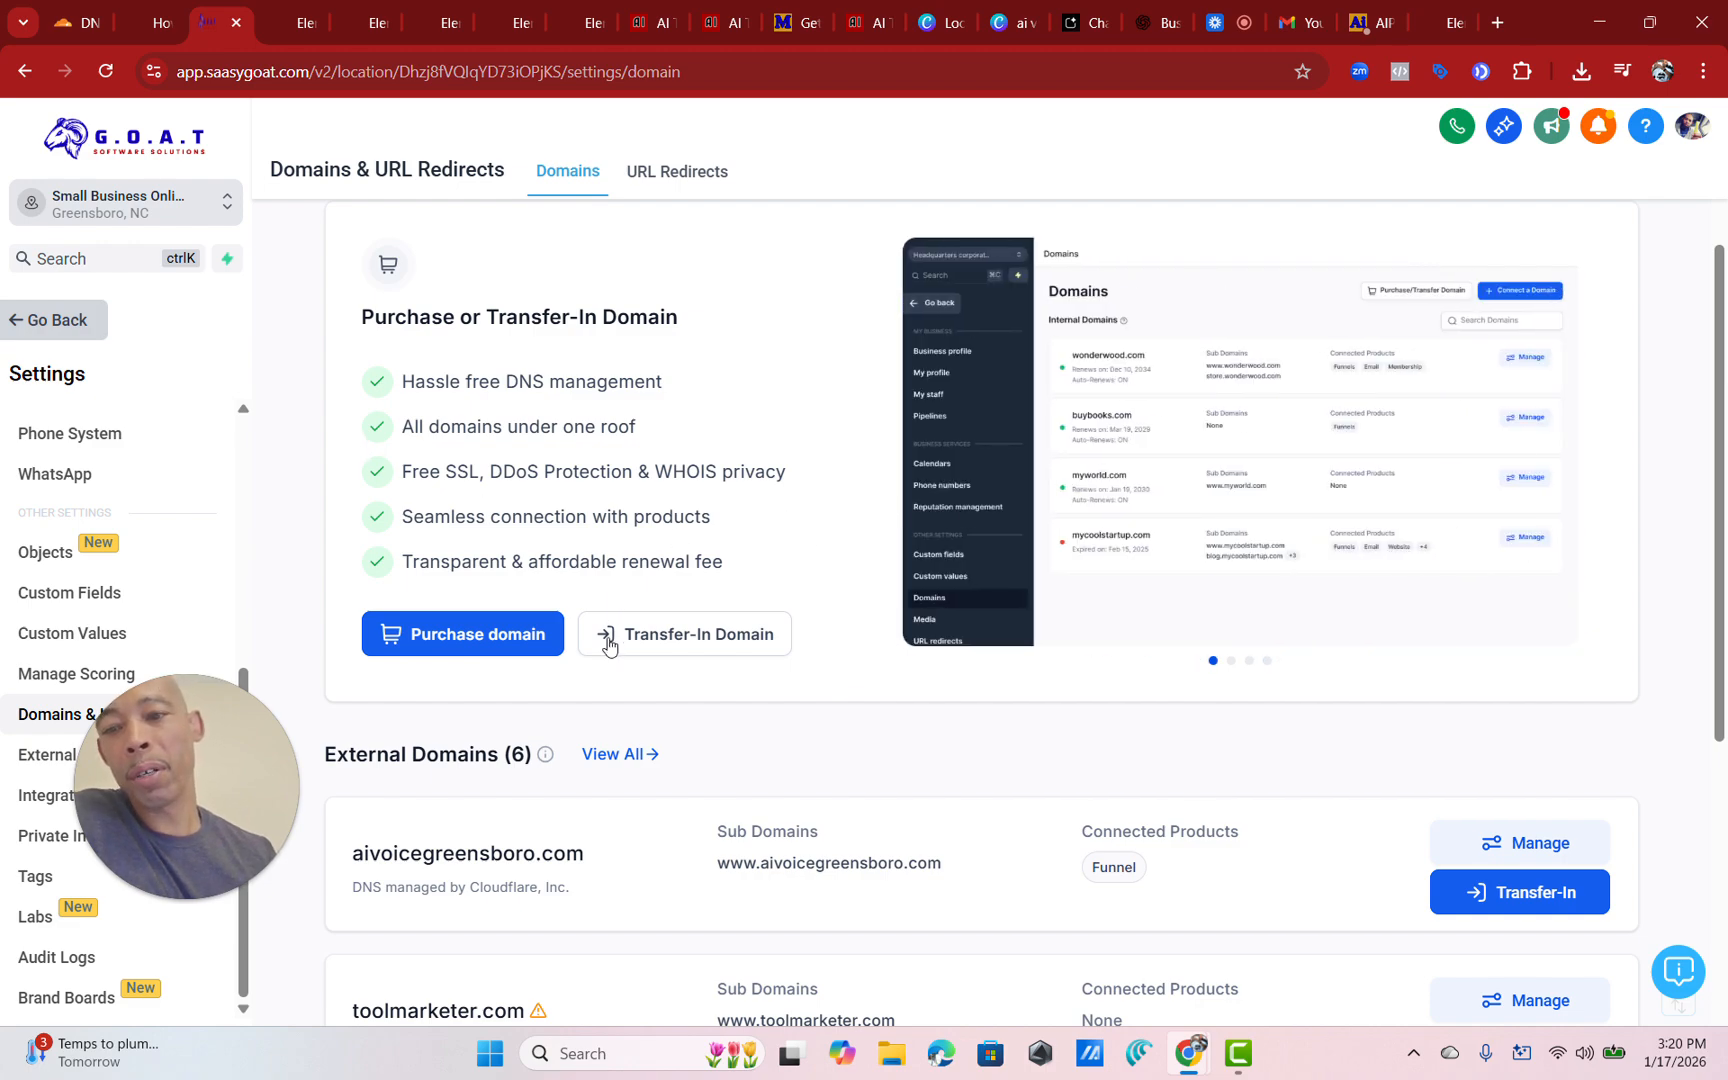
pyautogui.scroll(-4, 872, 806)
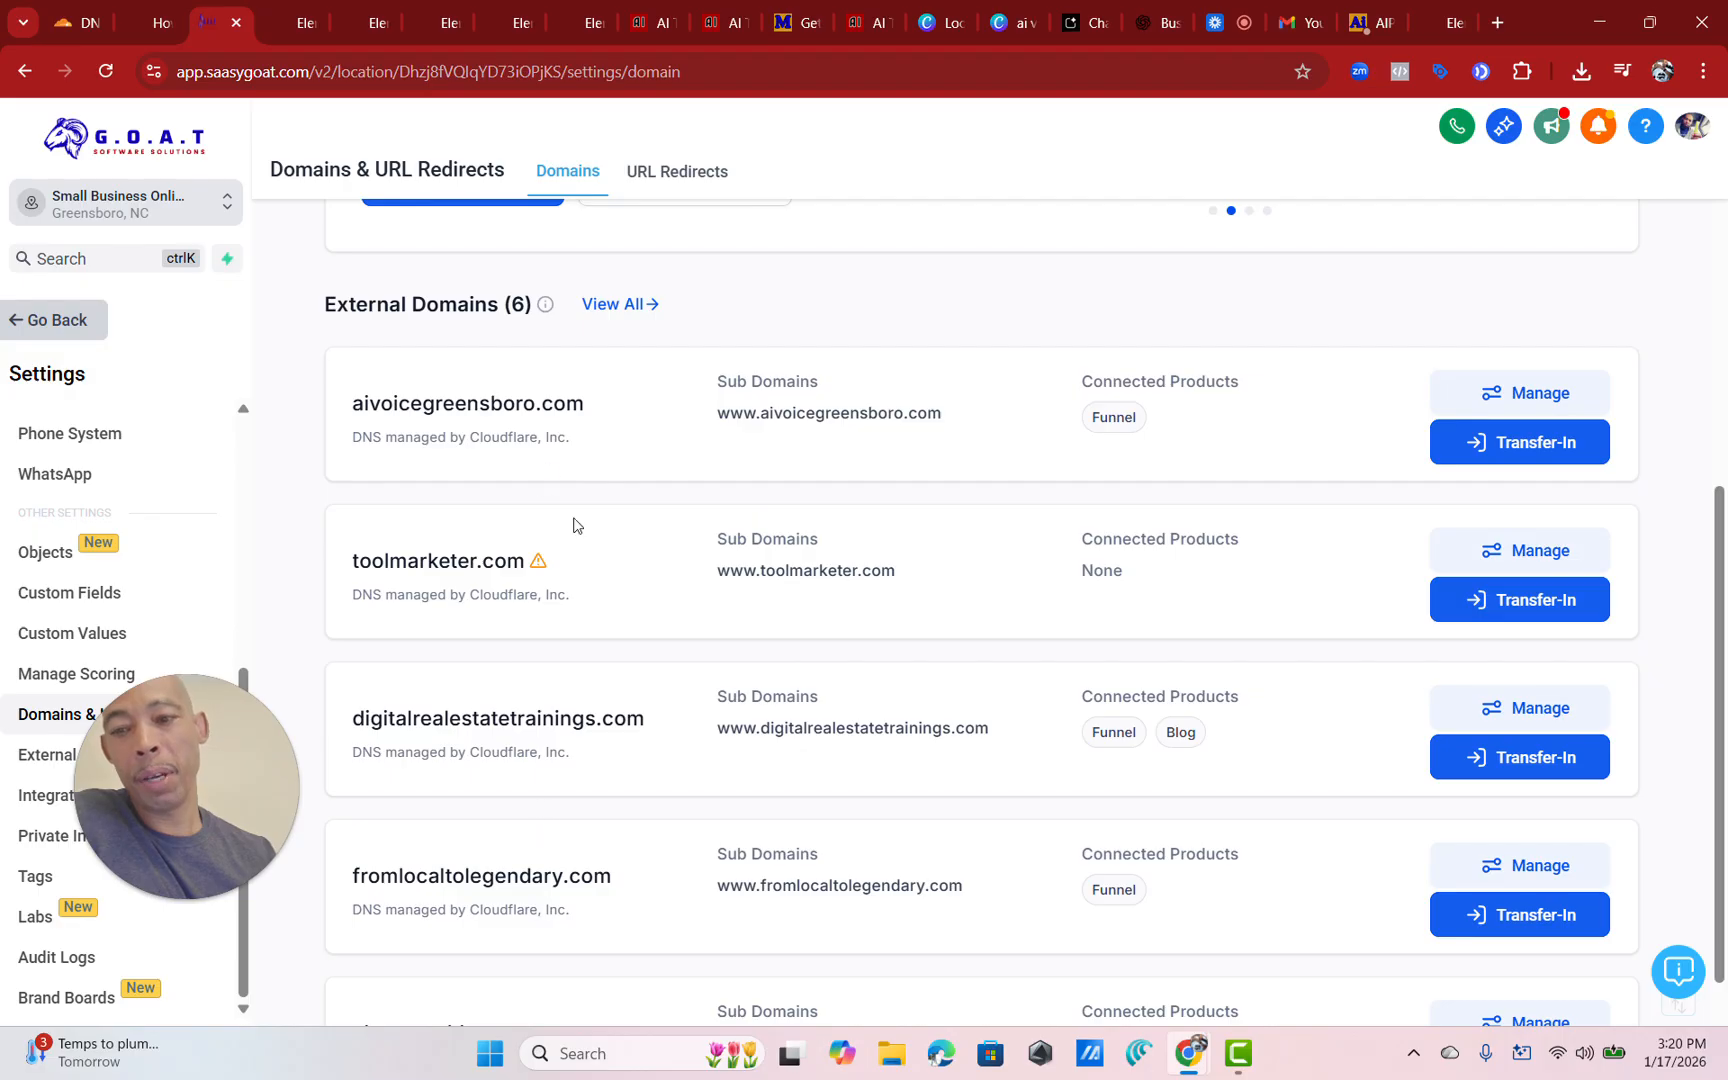
pyautogui.scroll(2, 700, 470)
pyautogui.scroll(3, 765, 437)
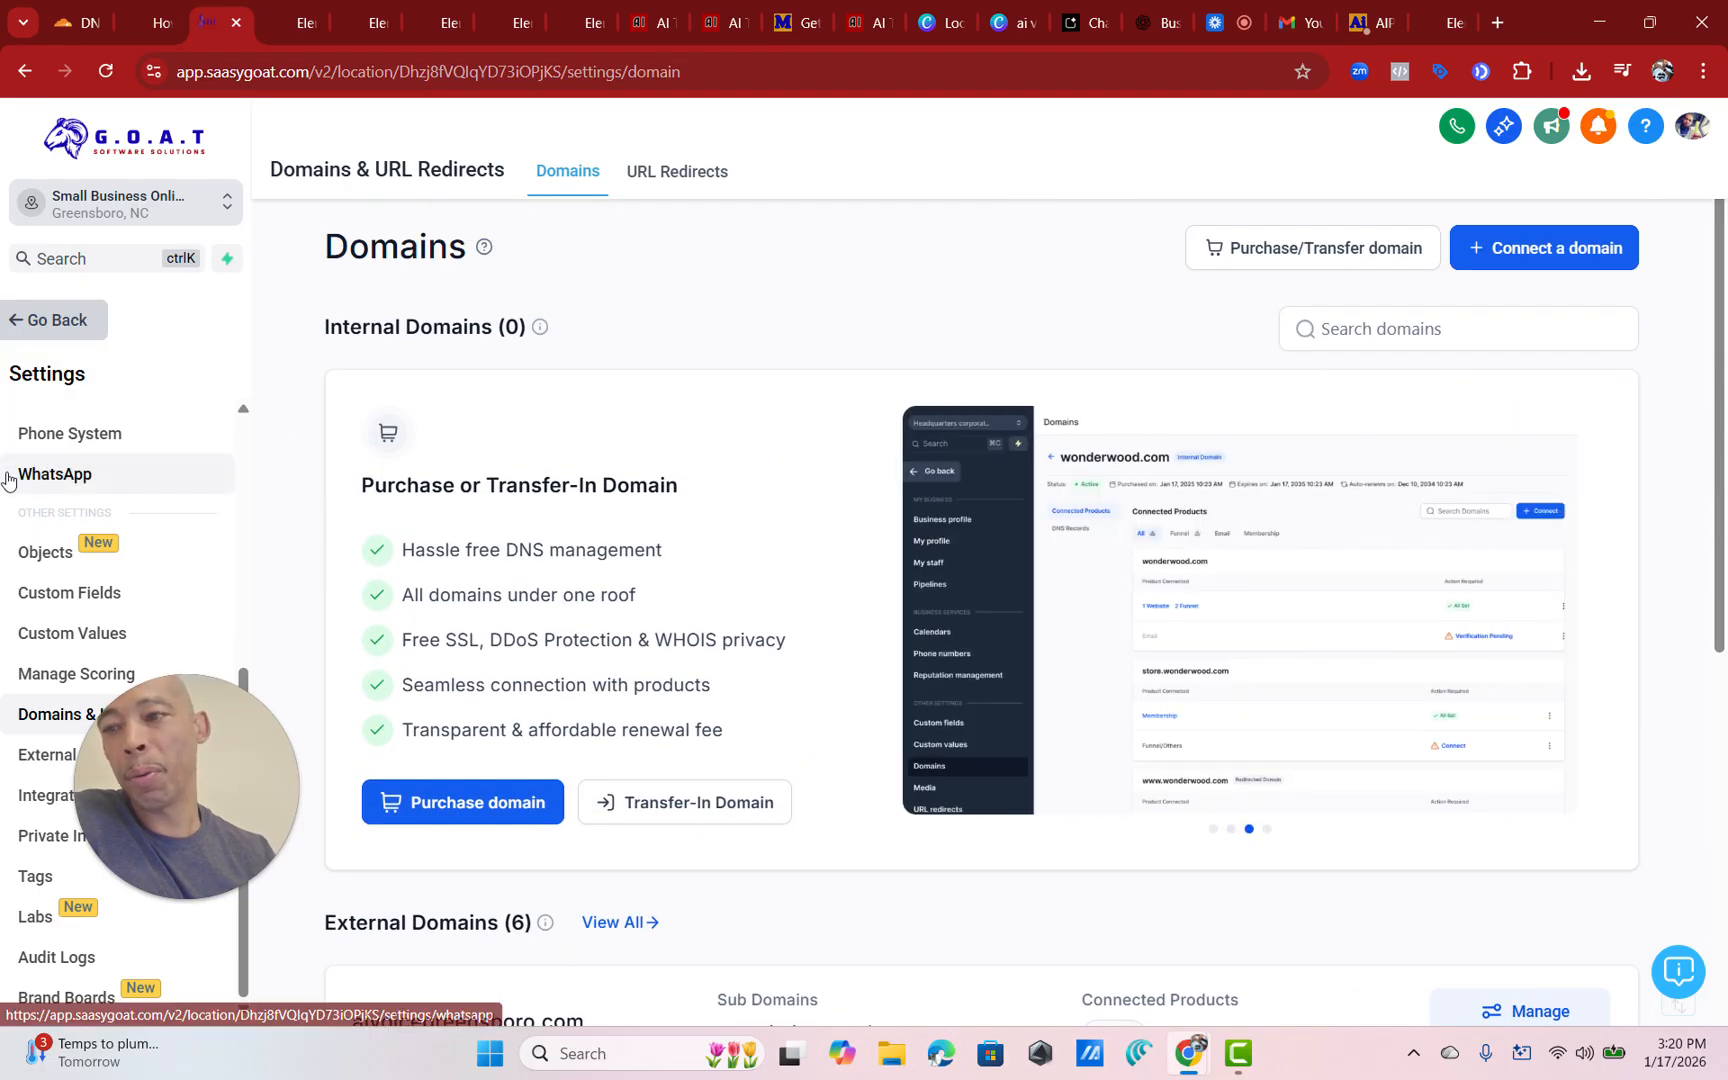